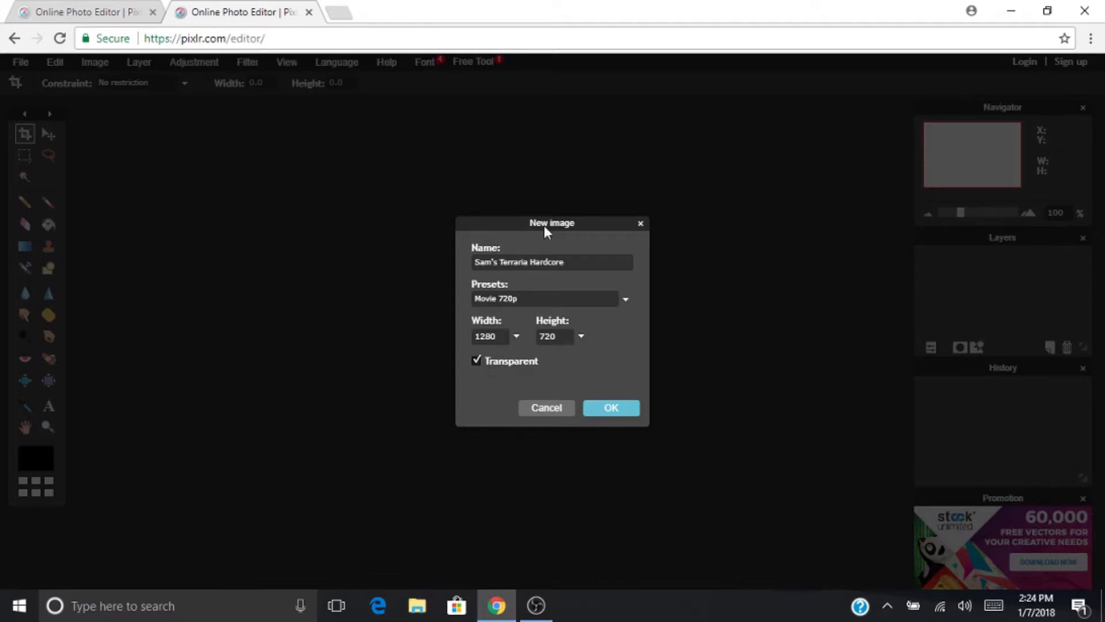
Create the new transparent image from the Movie 720p preset at 1280 × 720 pixels.
click(610, 408)
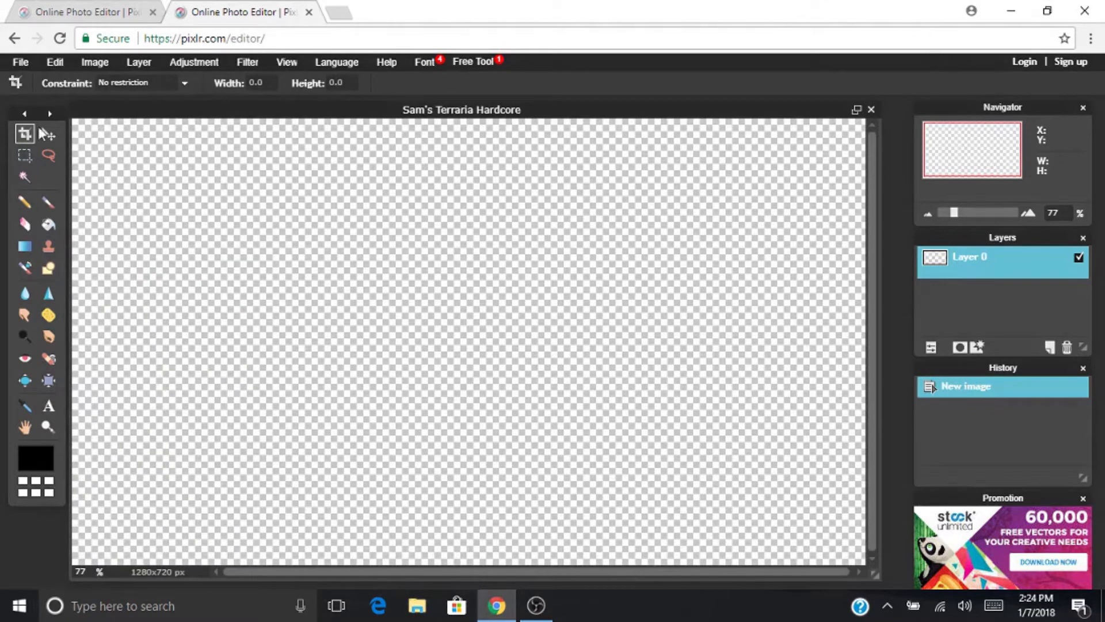
Search Google Images for "grunge background" in a new browser tab.
click(342, 17)
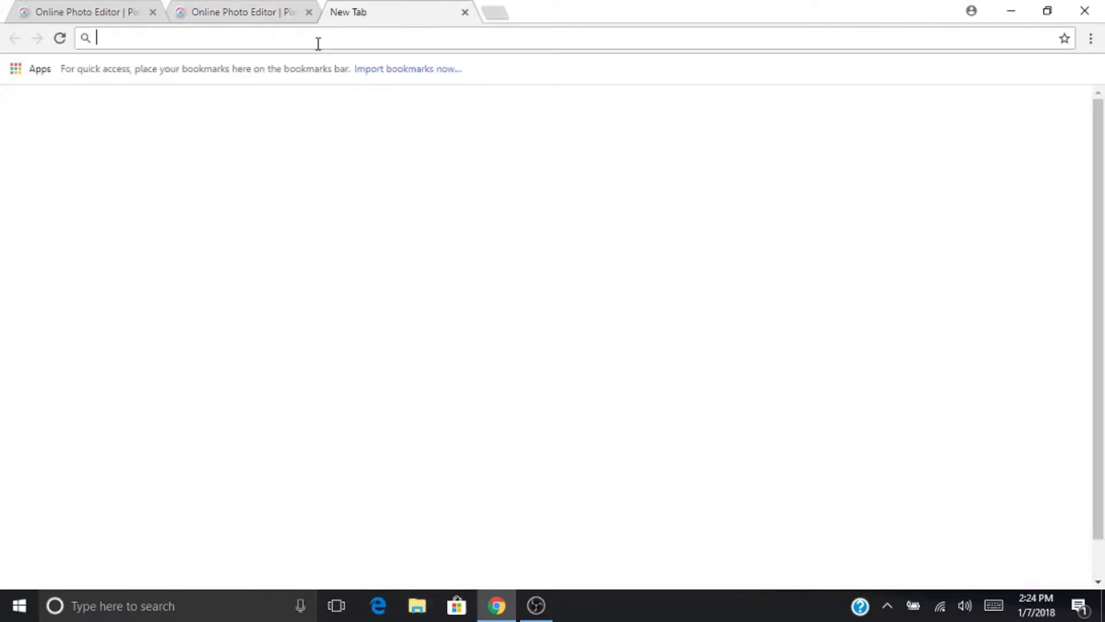
text(r)
key(BackSpace)
key(BackSpace)
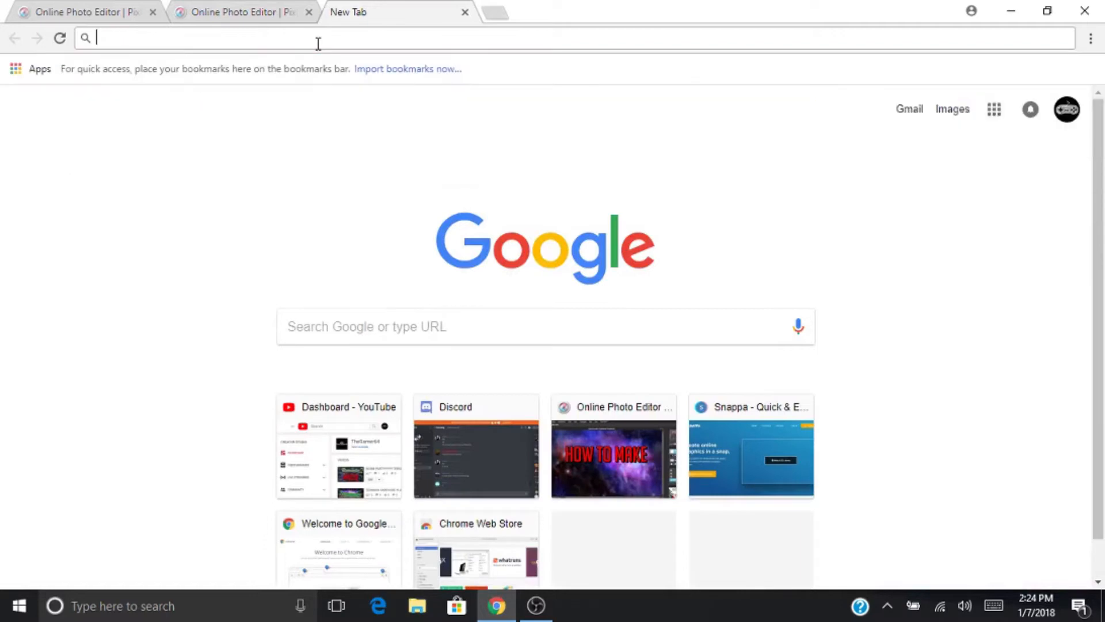
text(grunge background)
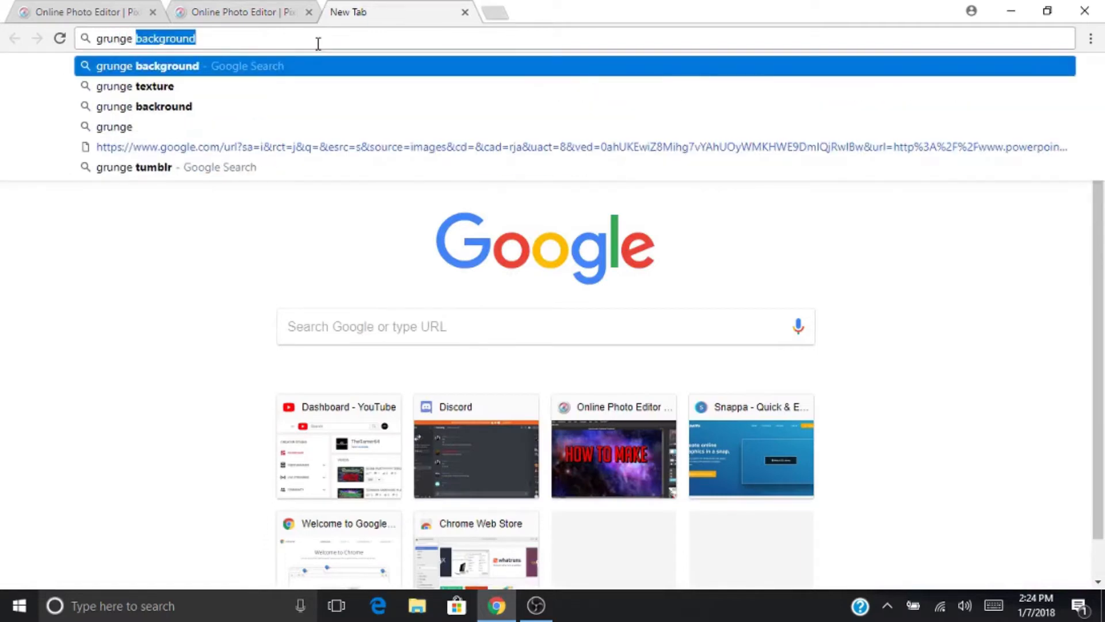
key(Return)
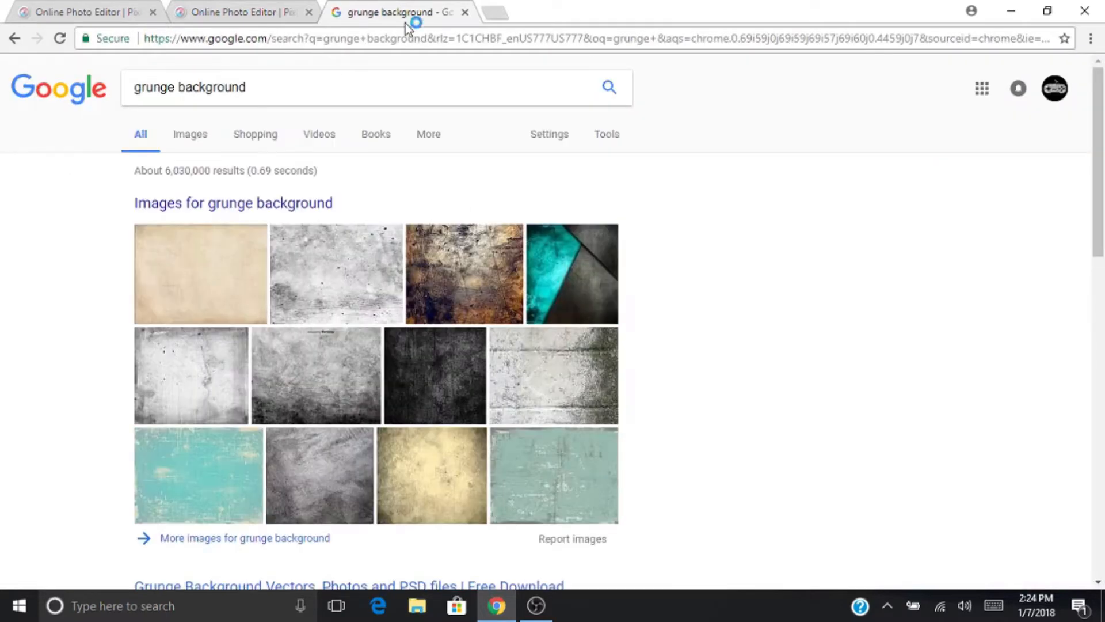
click(203, 137)
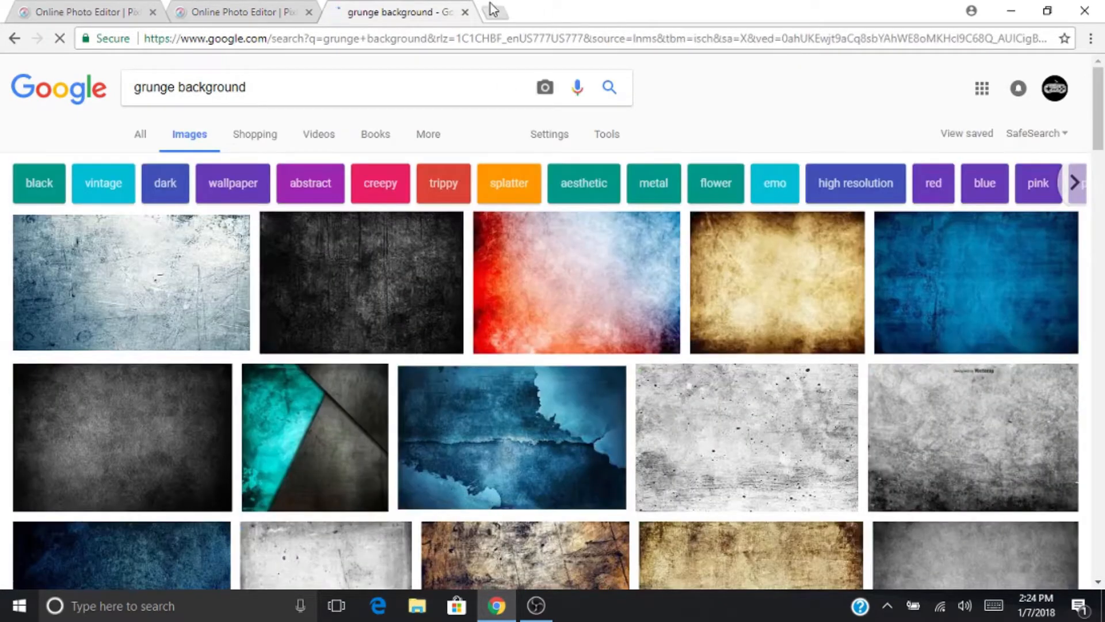
Search Google Images for "nebola pictures" in another new browser tab.
click(494, 10)
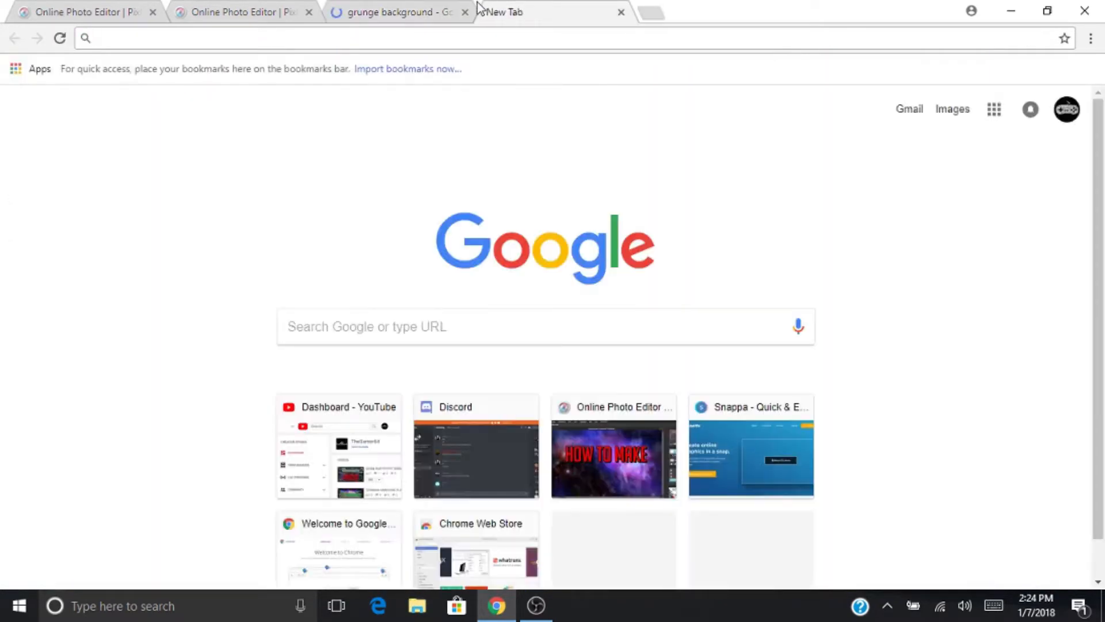
text(nebo)
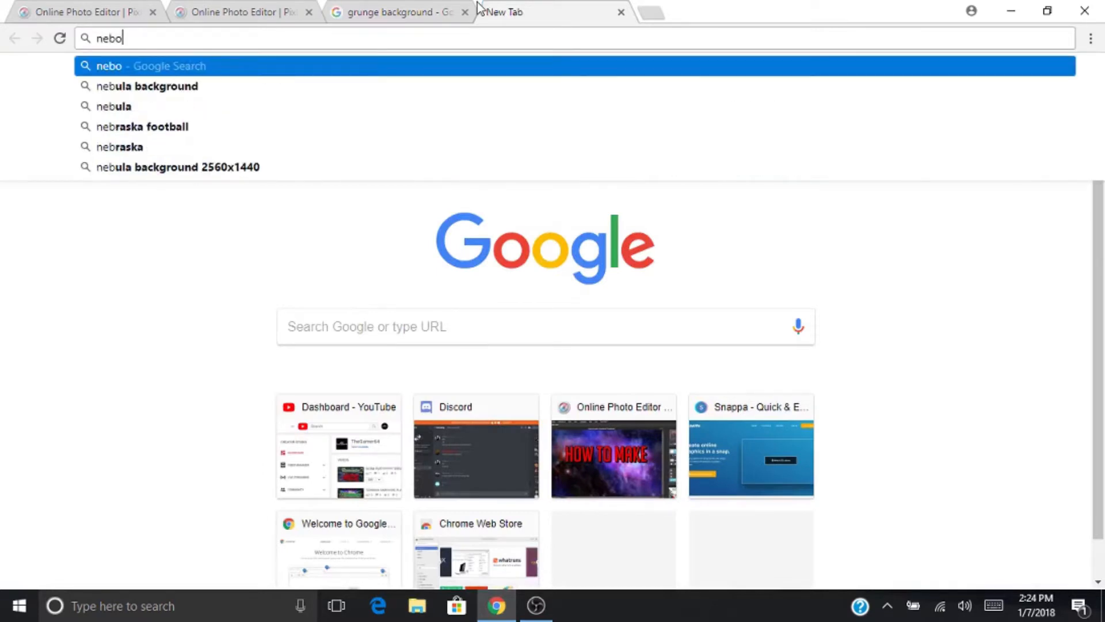
text(la pictures)
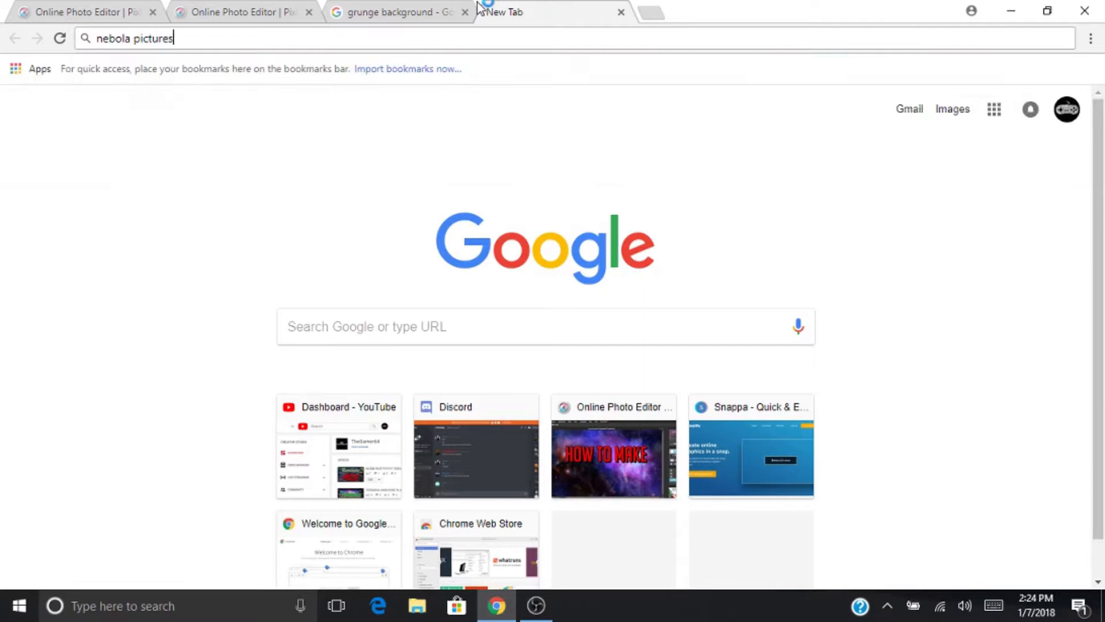
key(Return)
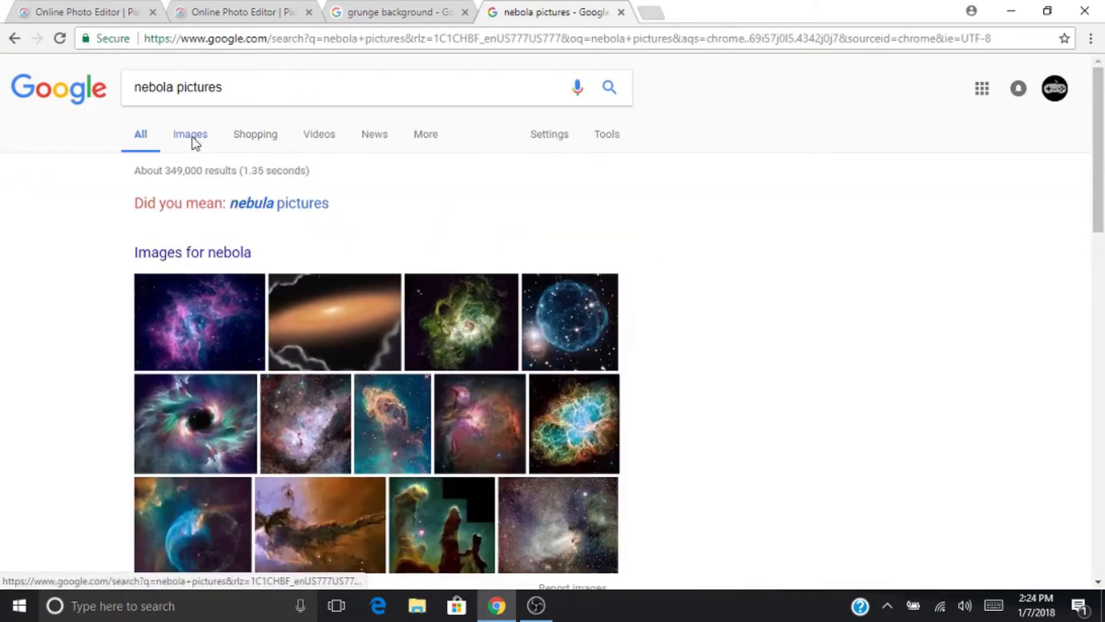
click(193, 143)
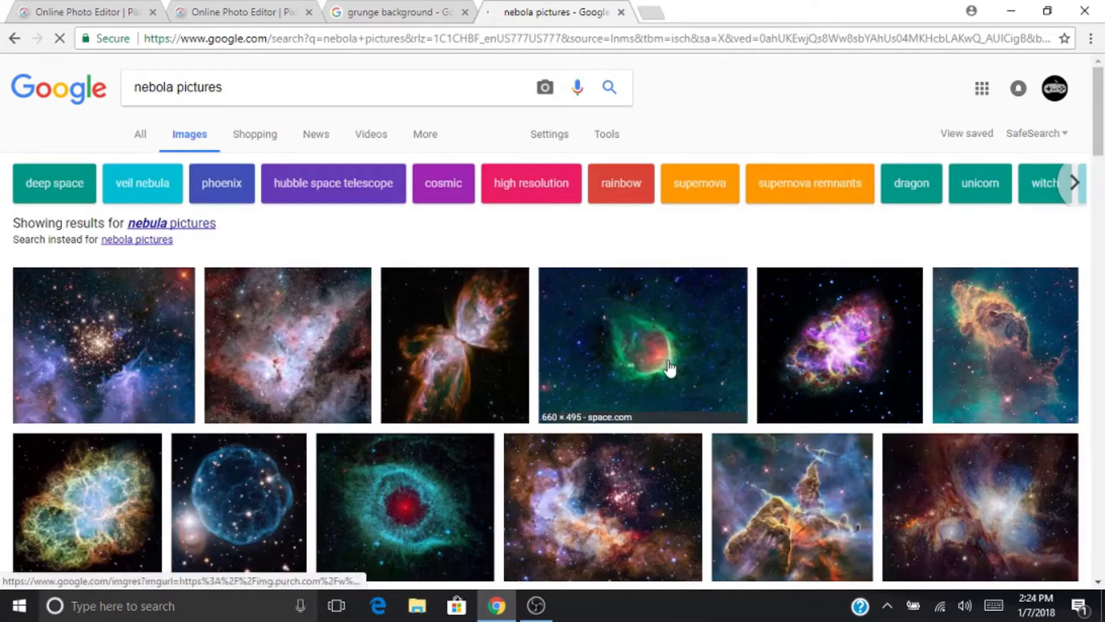
Browse the nebula image results for a background, previewing the red Fox Fur picture and the Crab Nebula picture.
scroll(987, 413, down, 2)
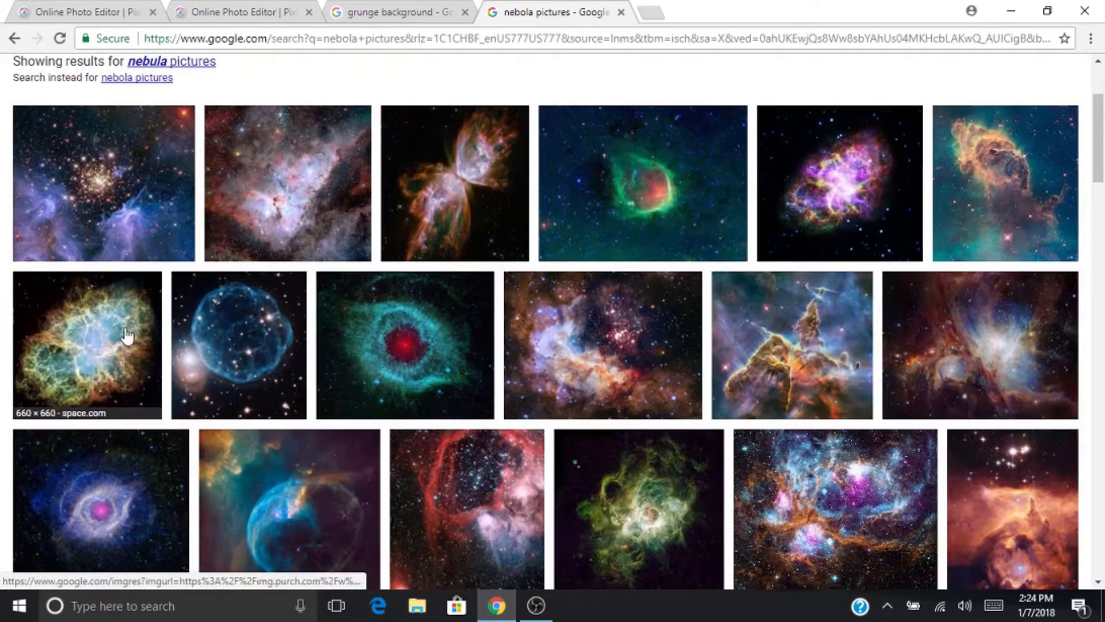
scroll(123, 345, down, 3)
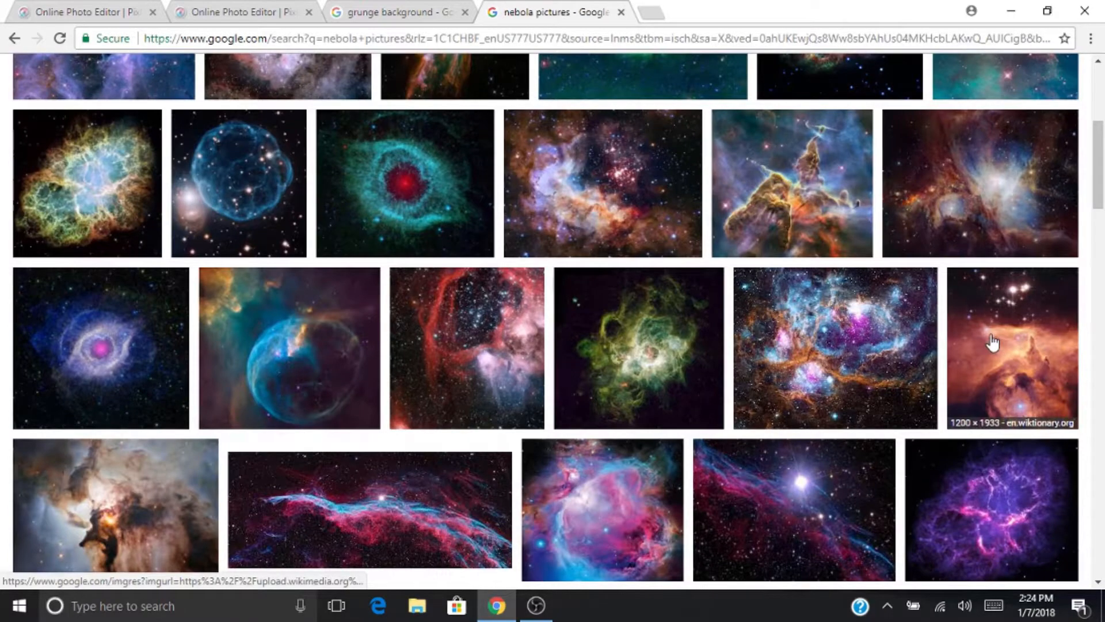
scroll(949, 328, down, 2)
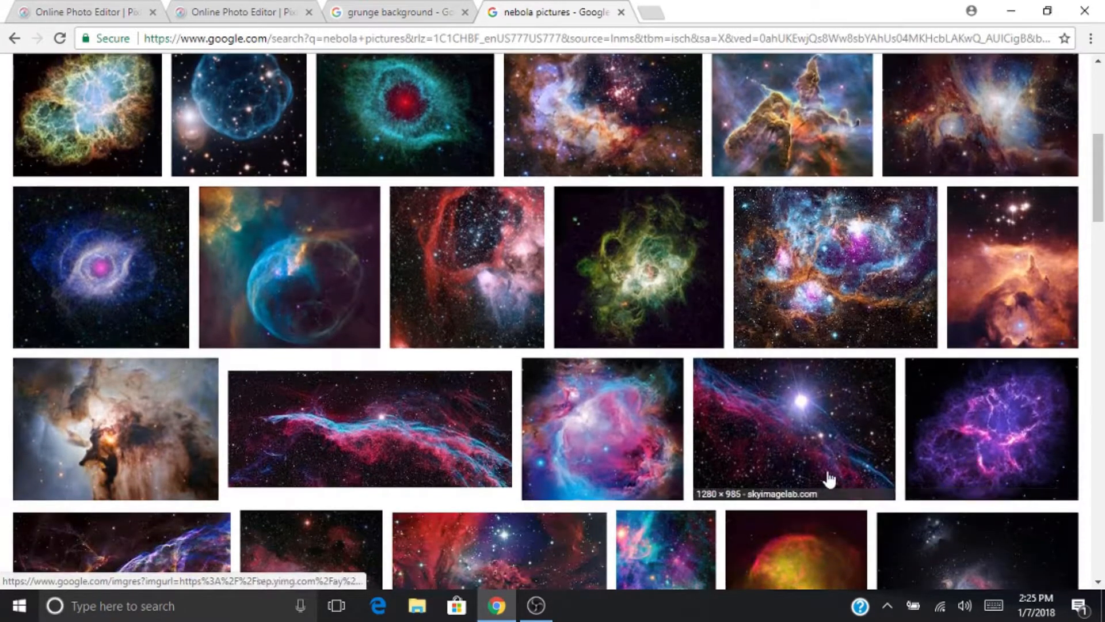
scroll(626, 410, down, 4)
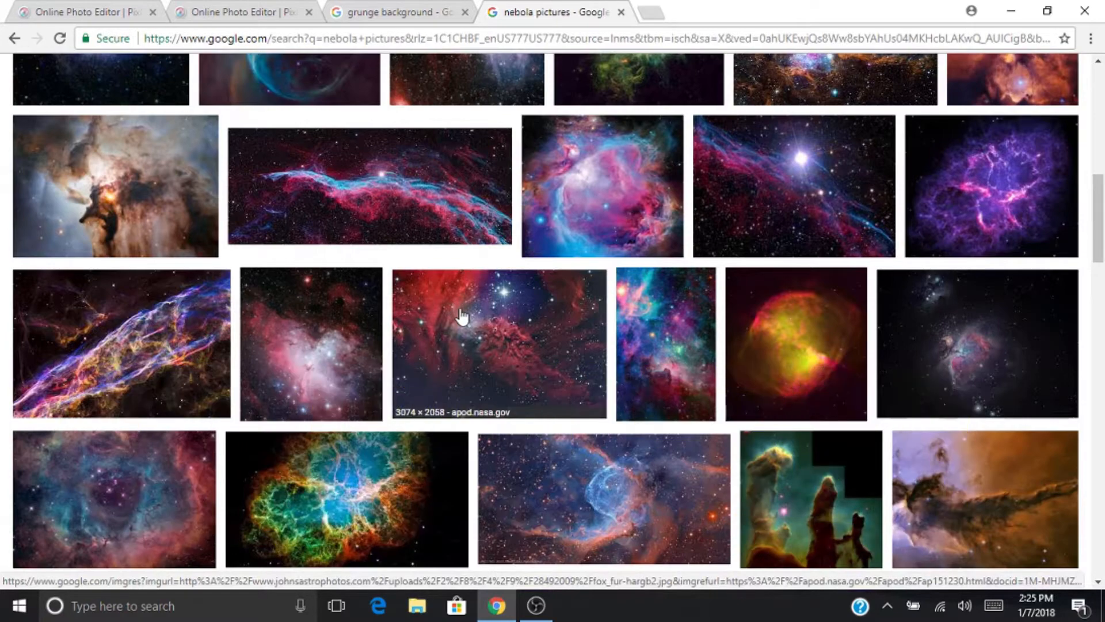
click(476, 320)
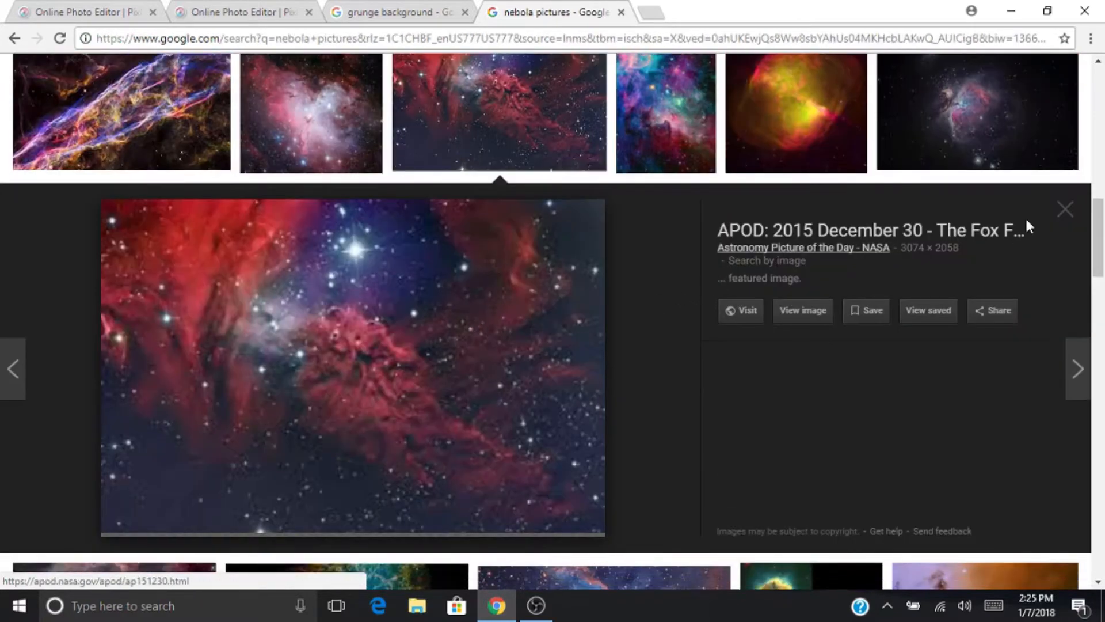
click(1064, 210)
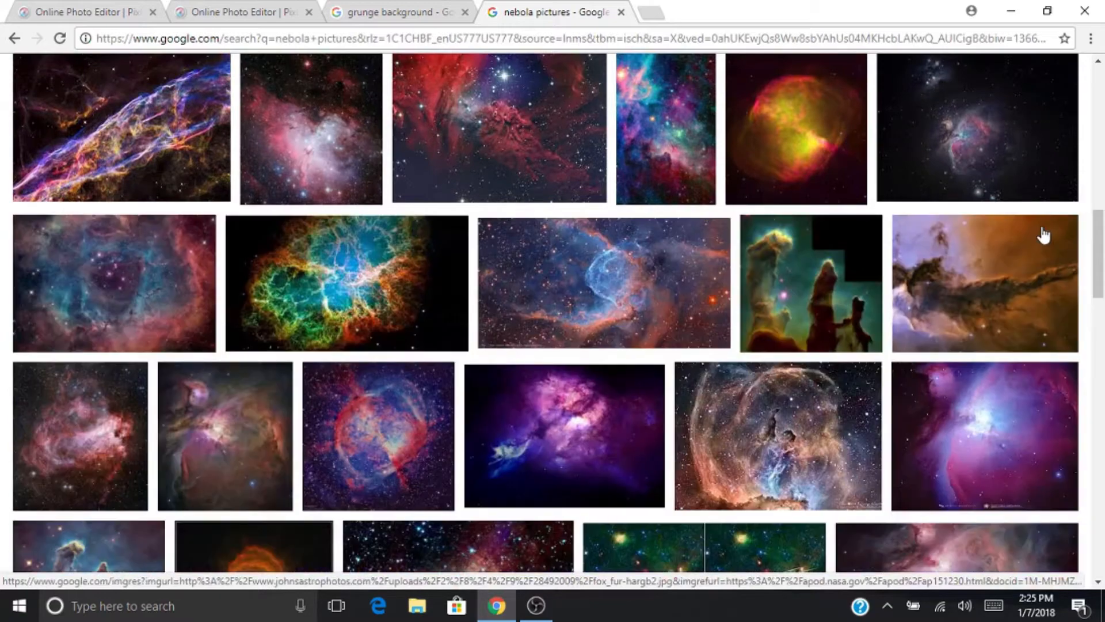
click(335, 266)
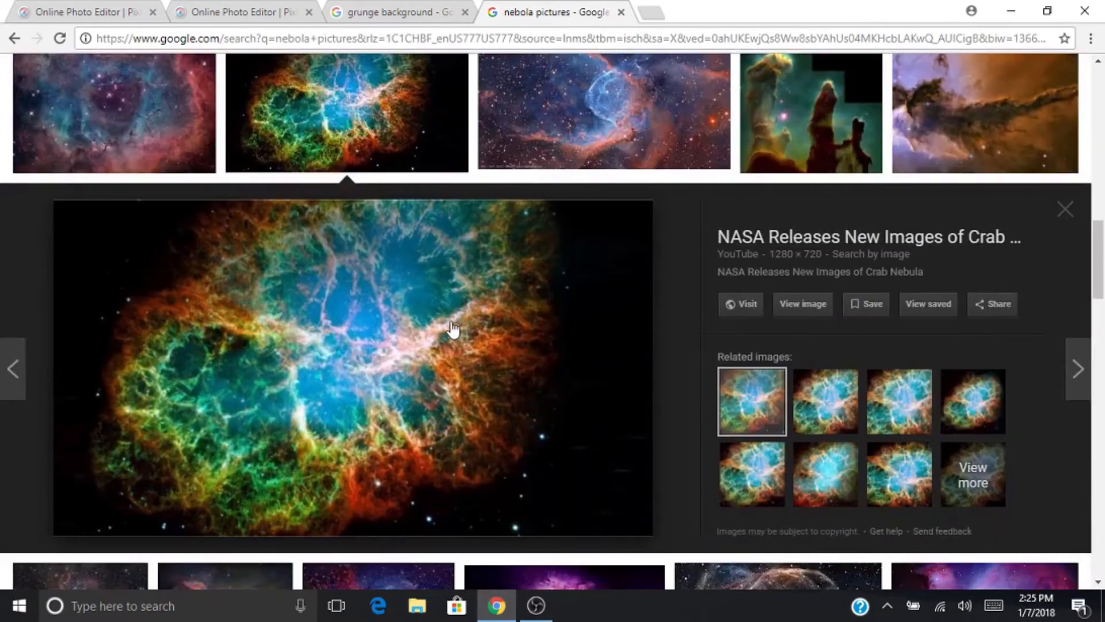
right_click(452, 321)
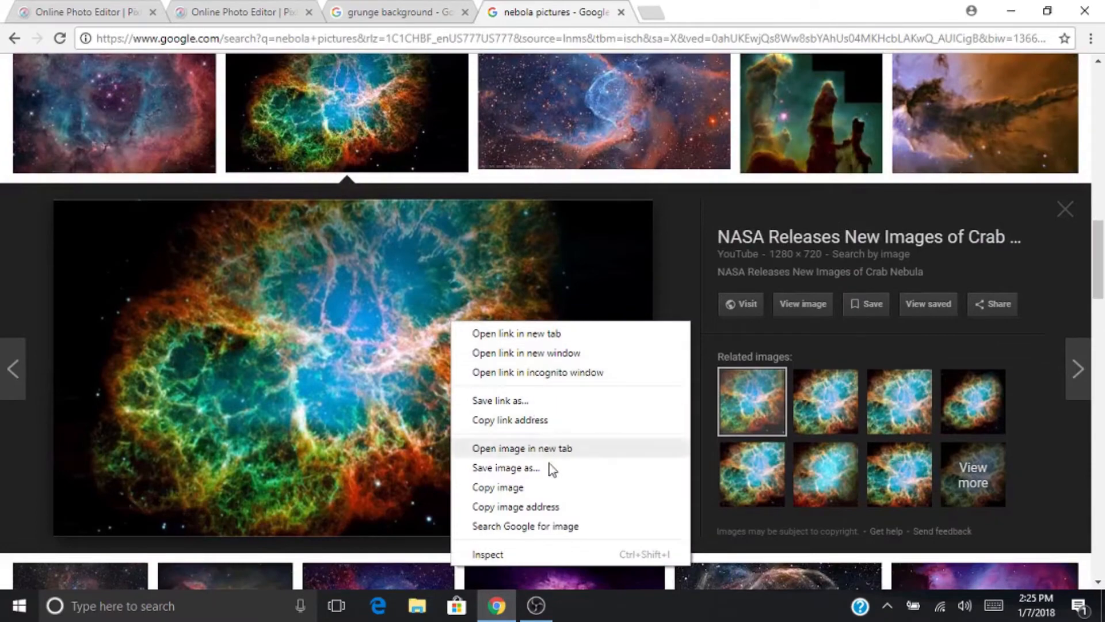
click(426, 196)
scroll(405, 208, up, 10)
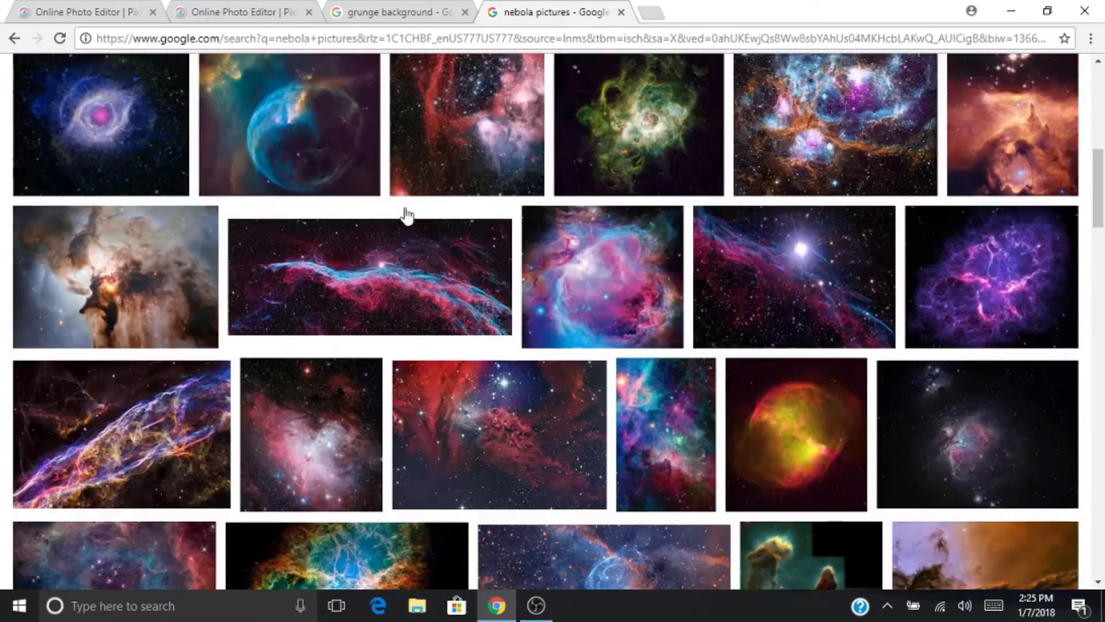
scroll(358, 188, up, 3)
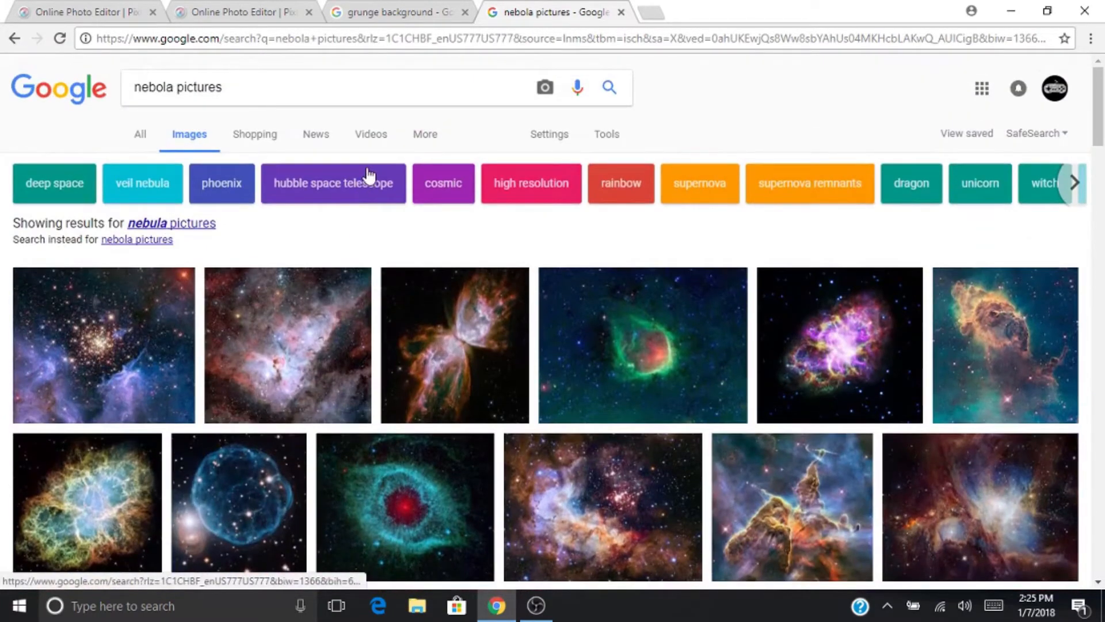
Return to the Pixlr editor and open the purple nebula picture from the computer as a new layer.
click(248, 10)
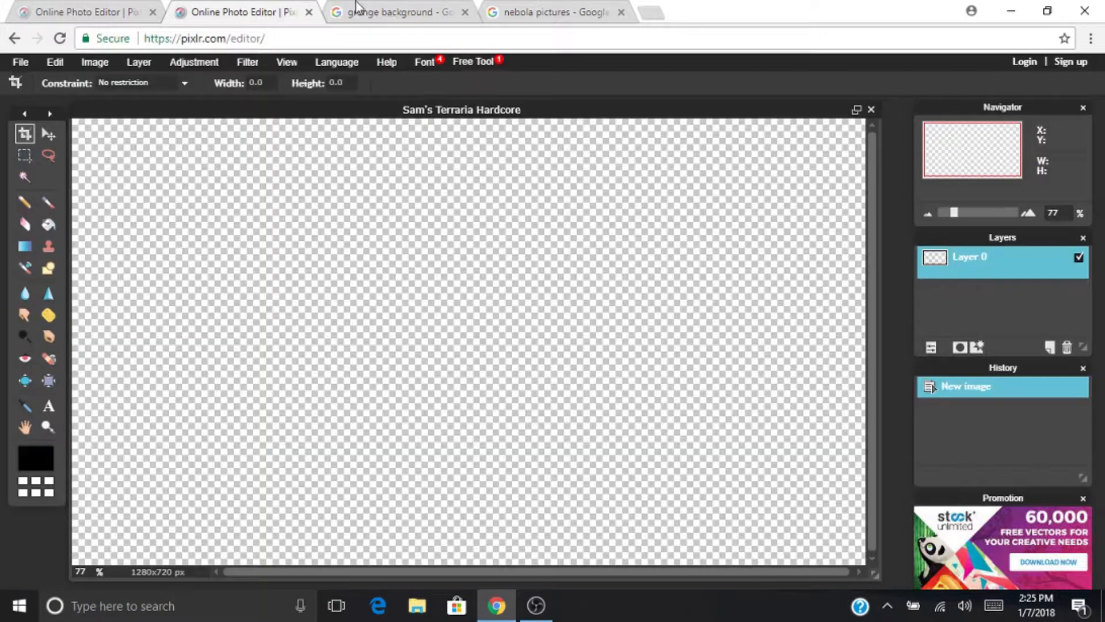
click(143, 60)
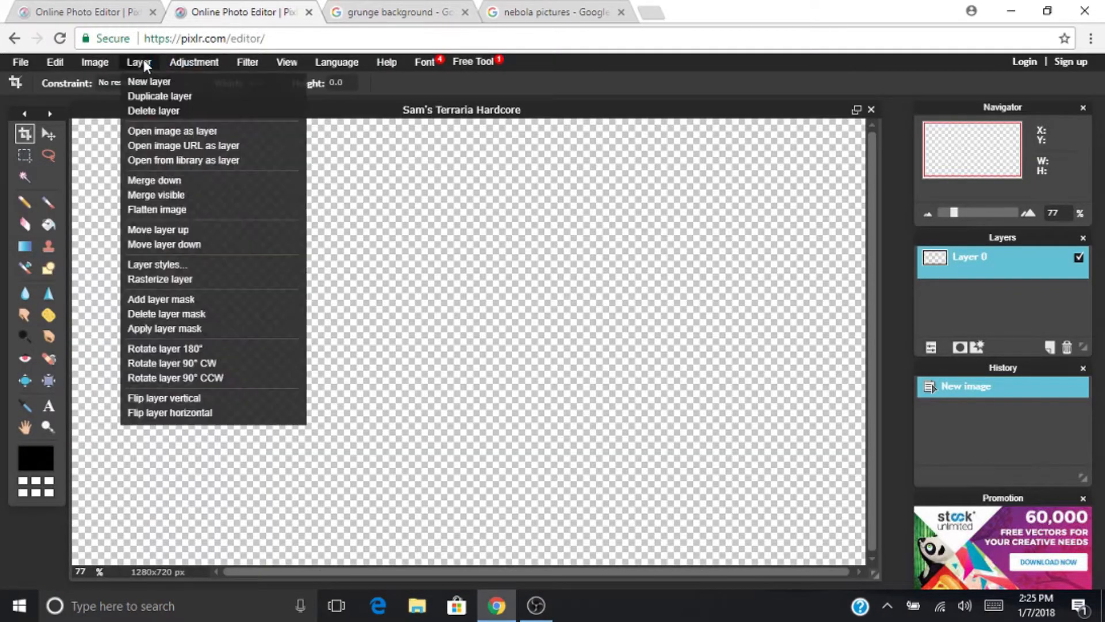
click(345, 311)
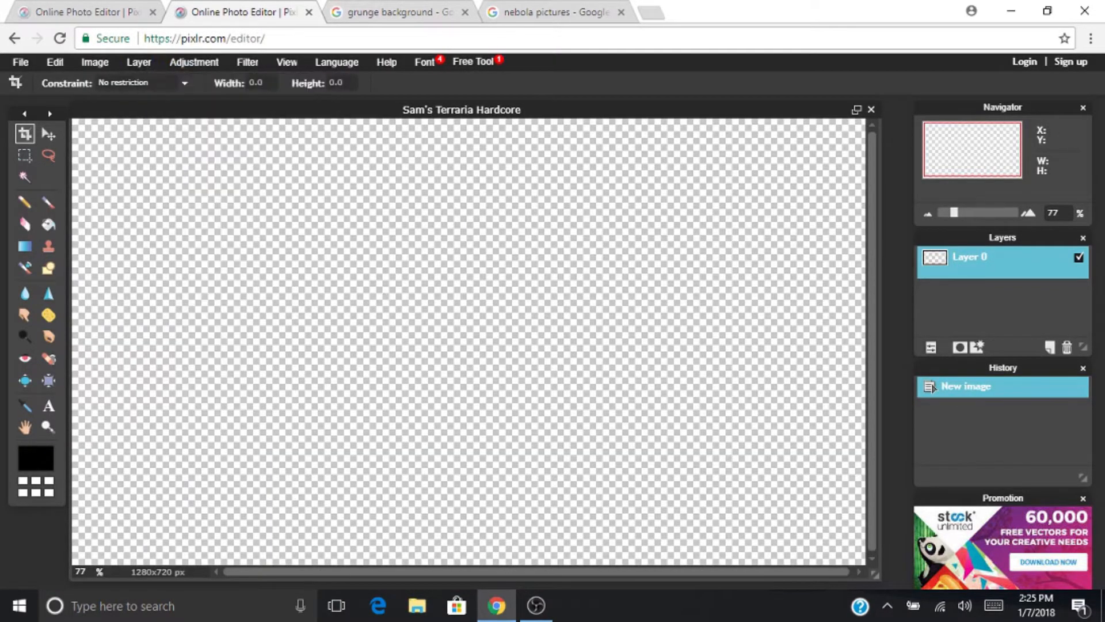
click(144, 60)
click(179, 130)
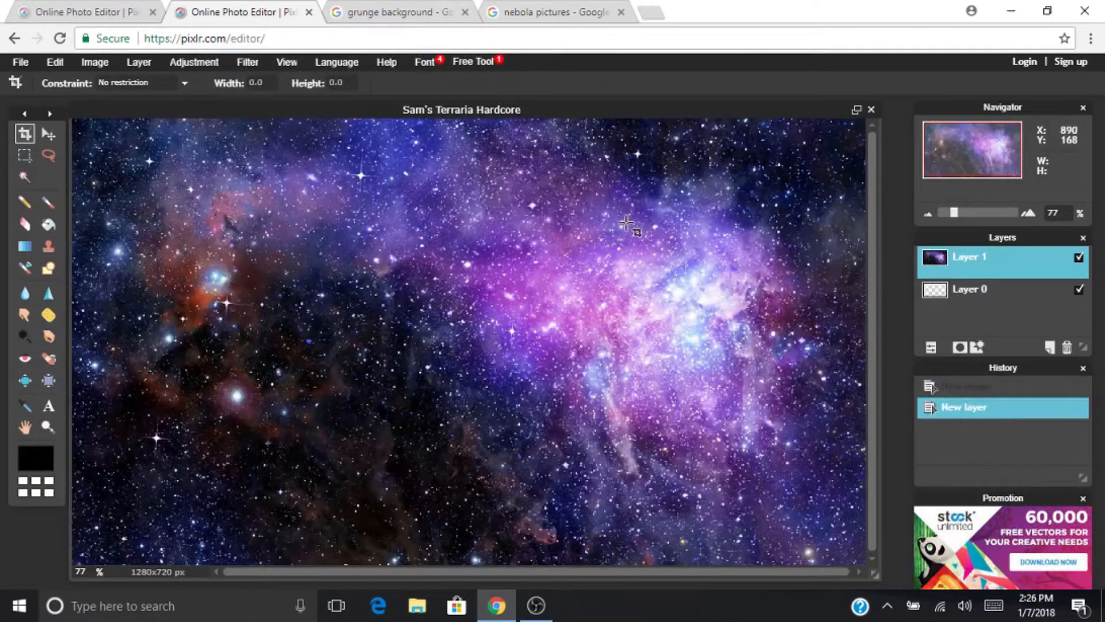
Apply a Gaussian blur with an amount of 50 to the nebula layer.
scroll(519, 277, down, 2)
scroll(519, 277, down, 2)
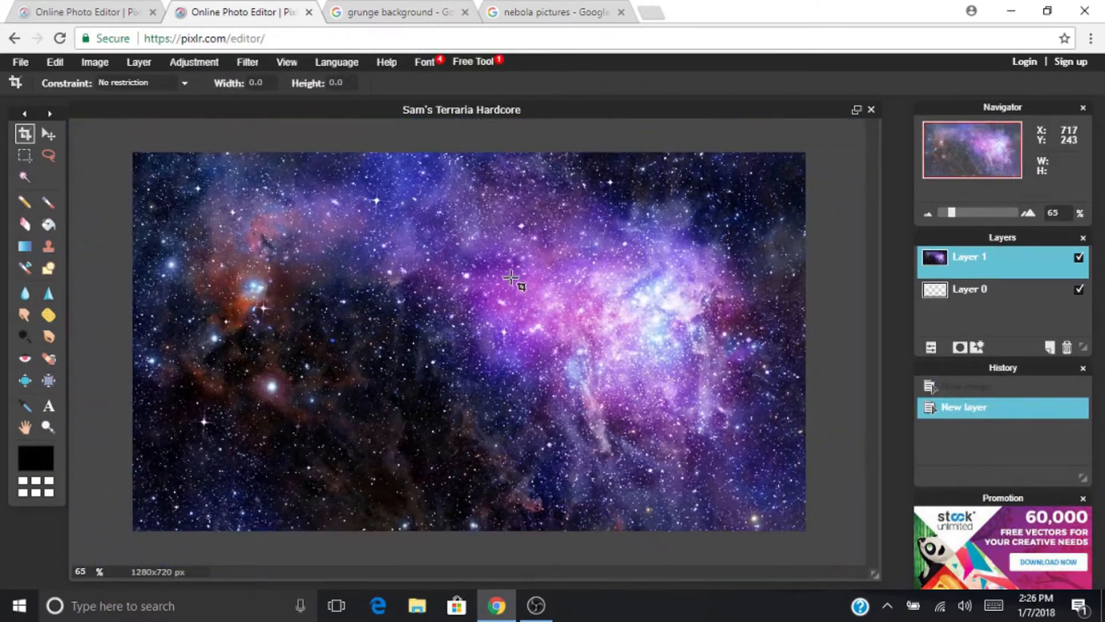
scroll(464, 214, up, 1)
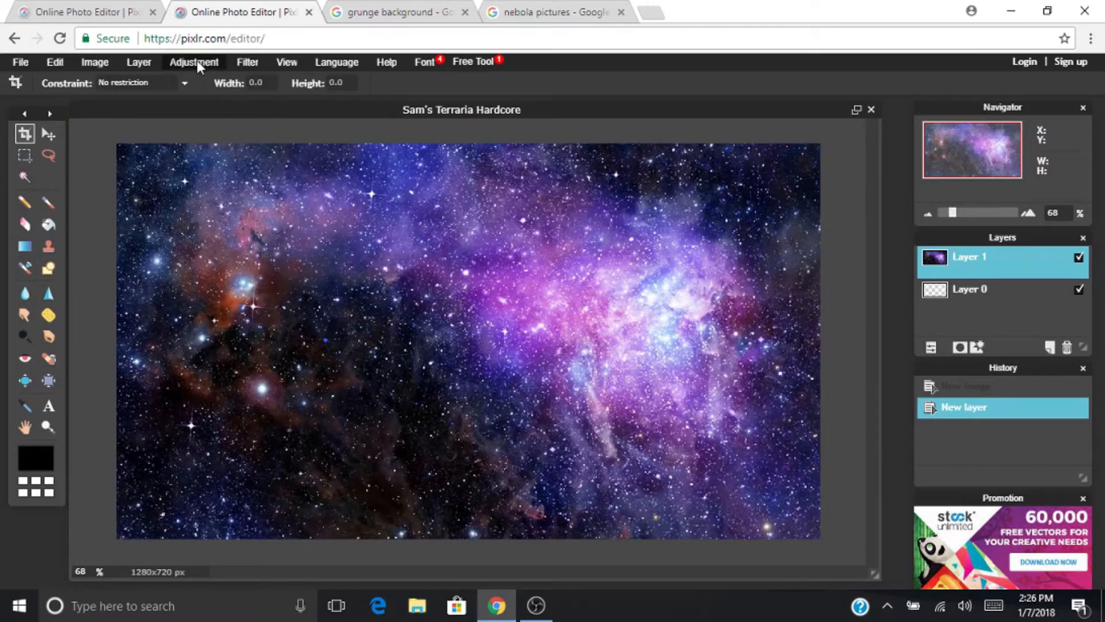
click(243, 61)
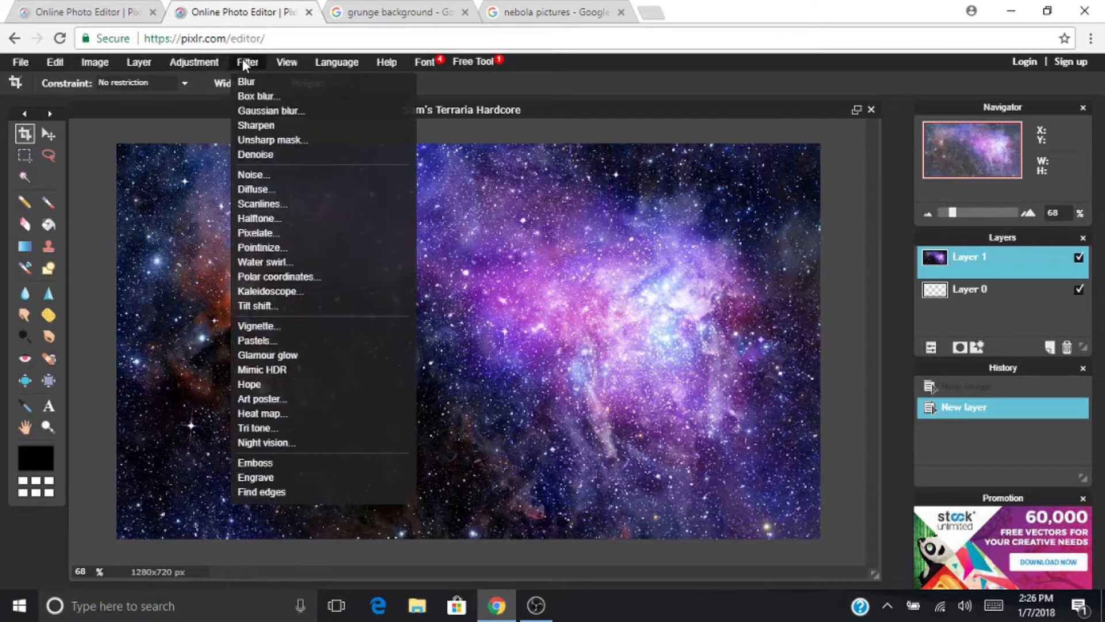
click(257, 113)
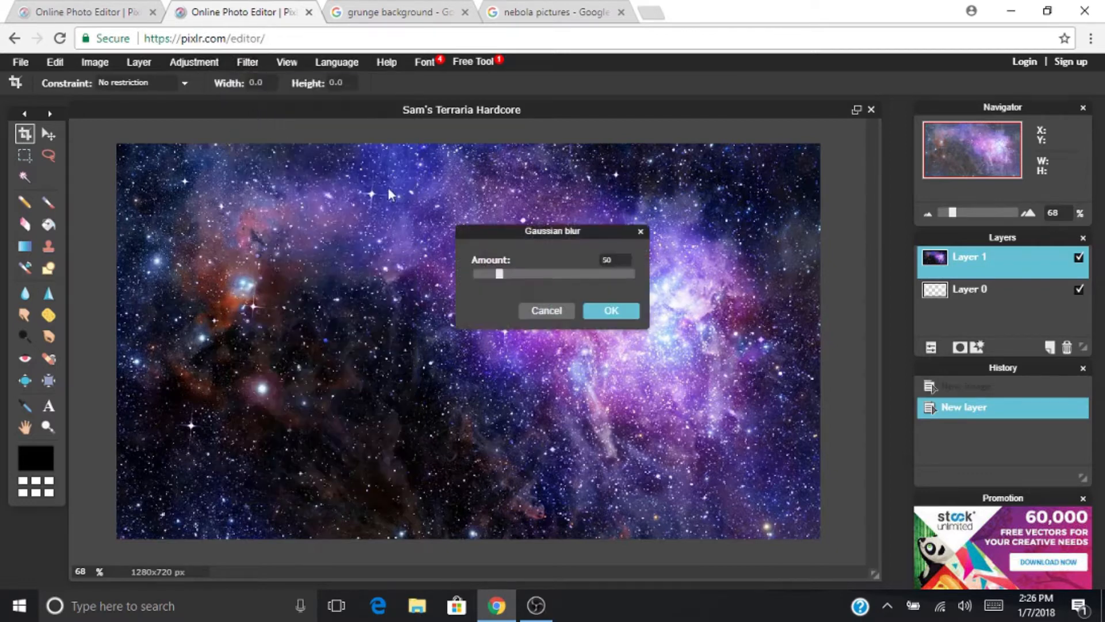
click(603, 312)
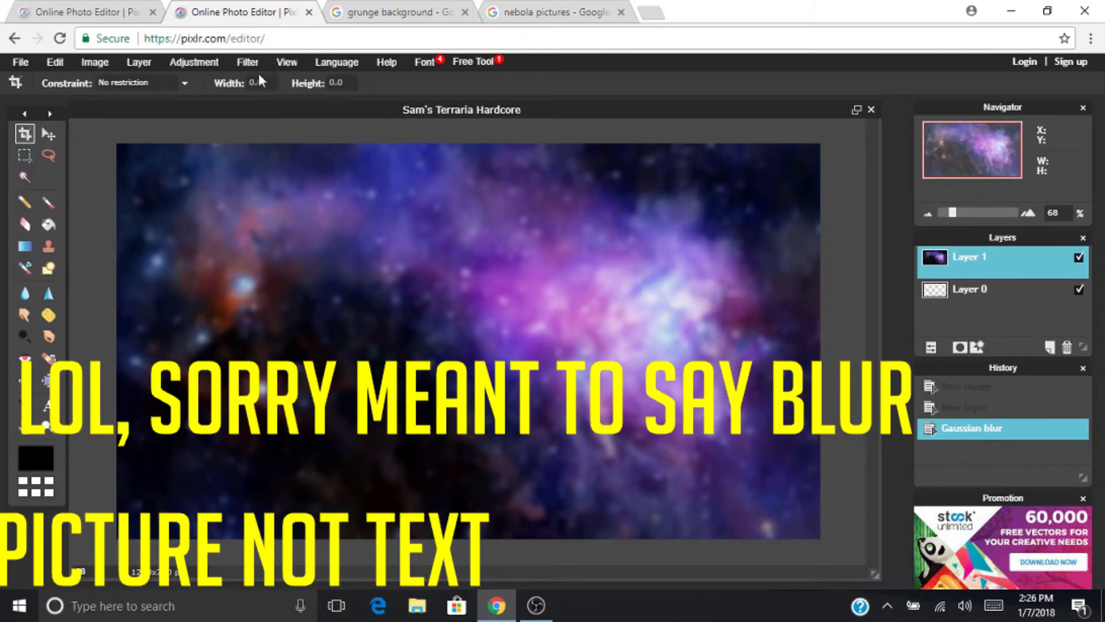
Apply a Brightness & Contrast adjustment to the blurred nebula layer with brightness 0 and contrast 1.
click(193, 61)
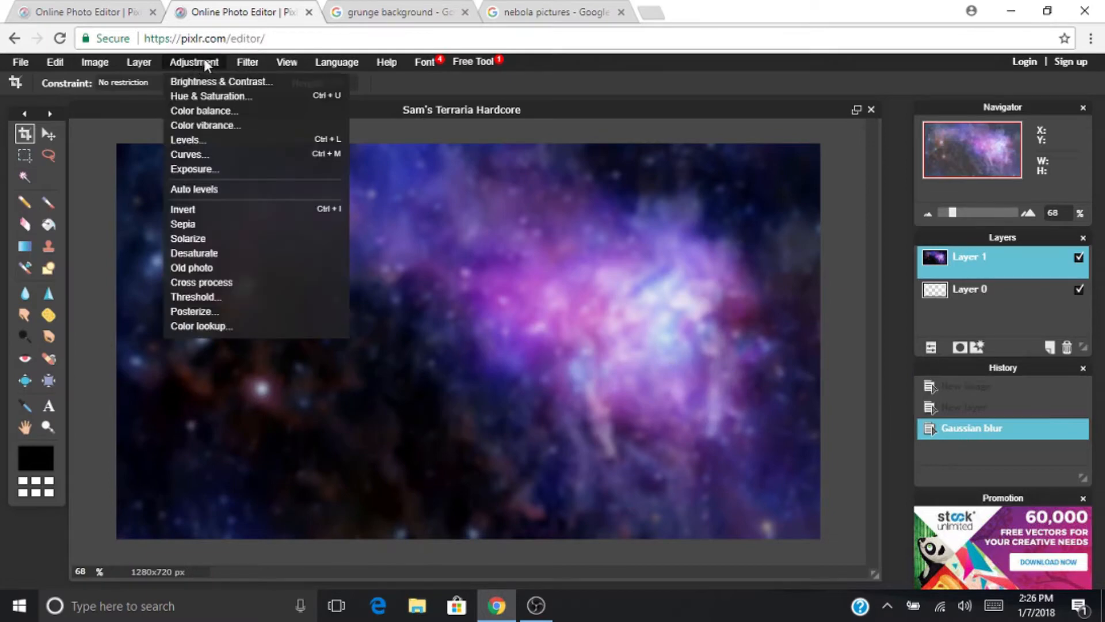
mouse_move(238, 63)
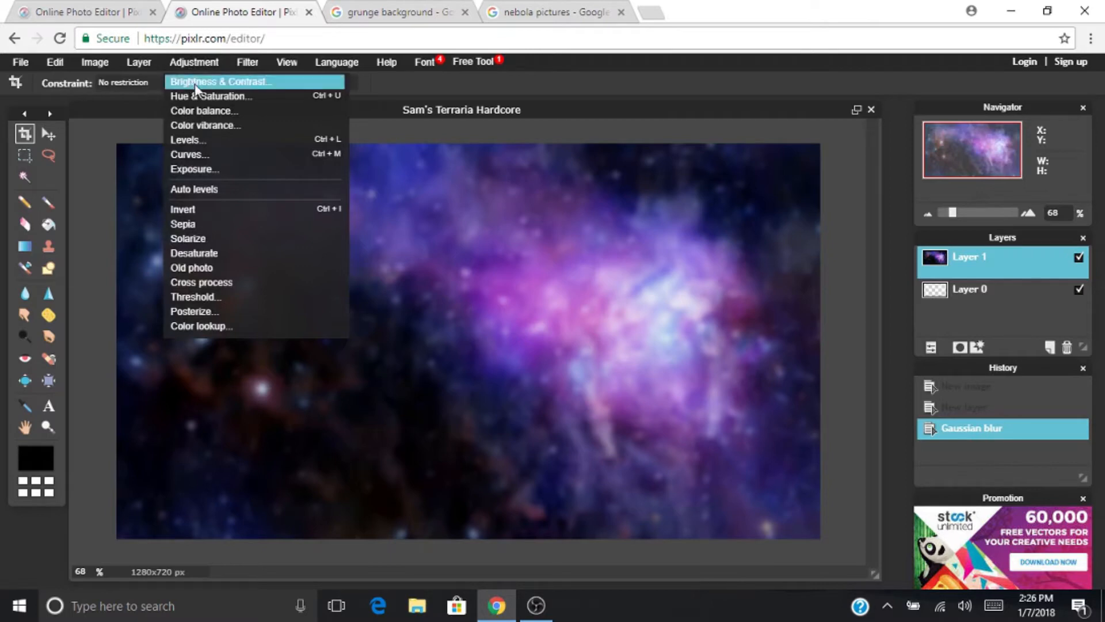
click(198, 82)
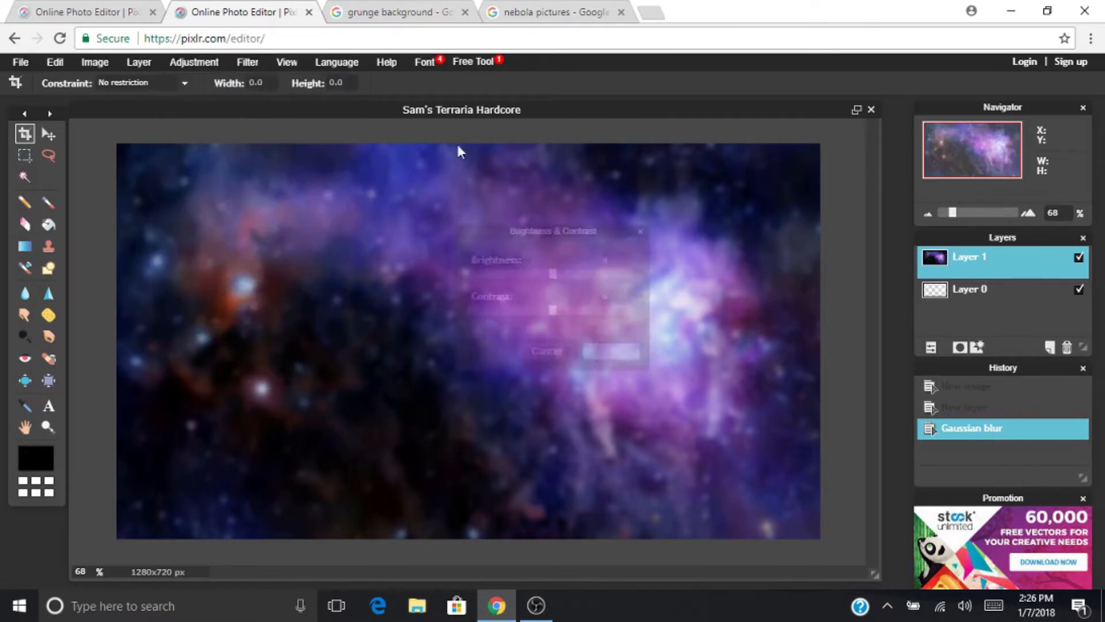
mouse_move(553, 309)
mouse_down()
mouse_move(622, 311)
mouse_move(554, 306)
mouse_up()
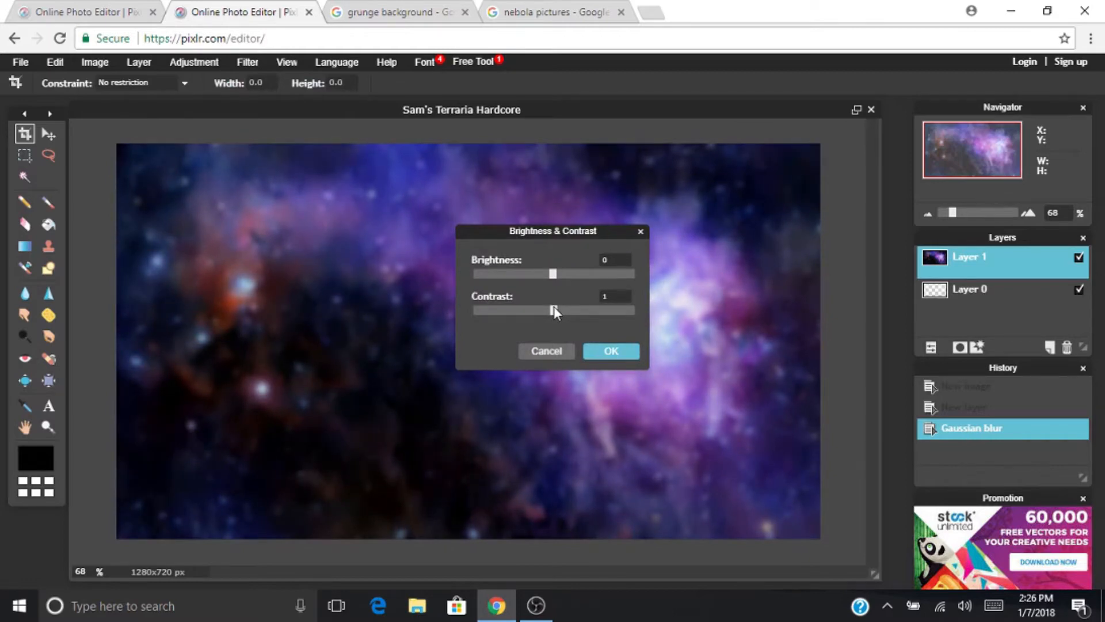
click(596, 350)
Apply a Hue & Saturation adjustment to the nebula layer with hue 0, saturation 14, lightness 0 and Colorize off.
click(185, 62)
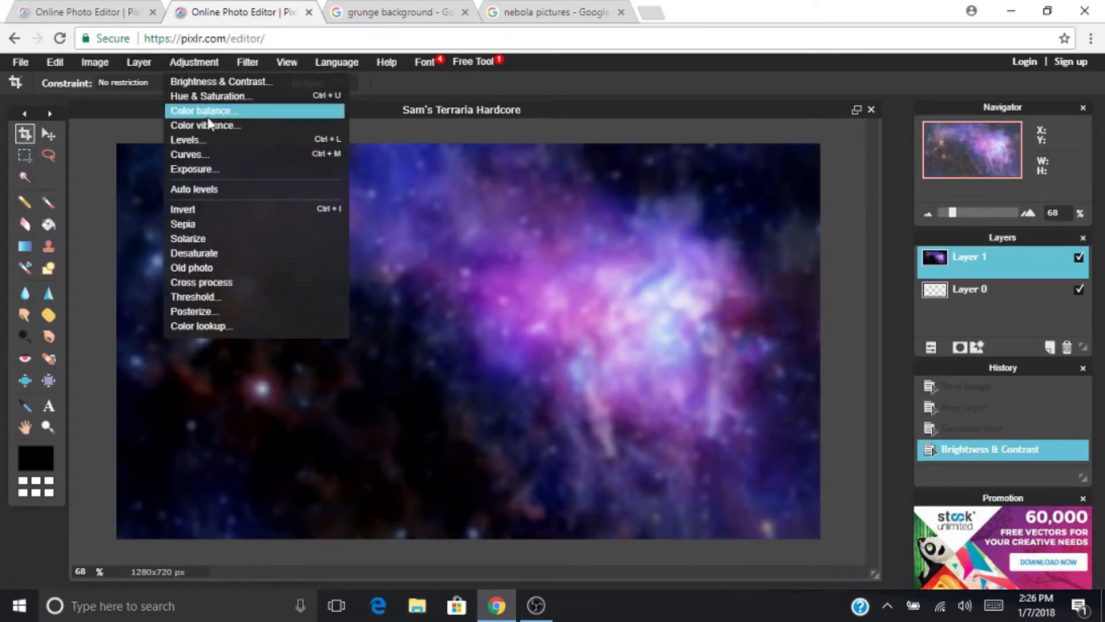
click(233, 100)
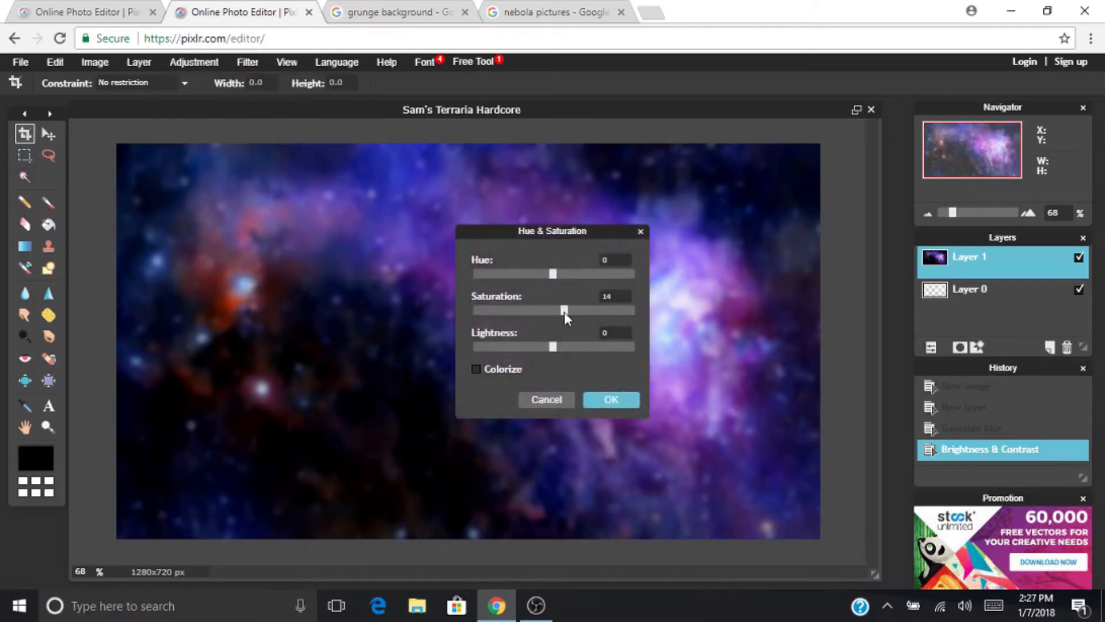
click(475, 369)
drag(553, 273, 594, 274)
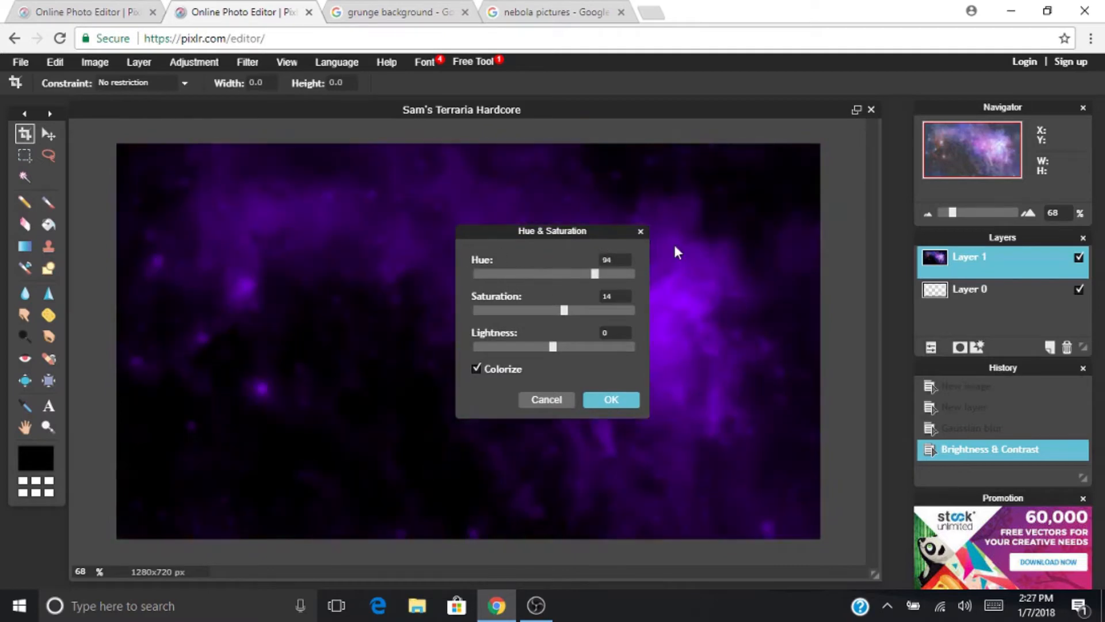
drag(674, 245, 552, 245)
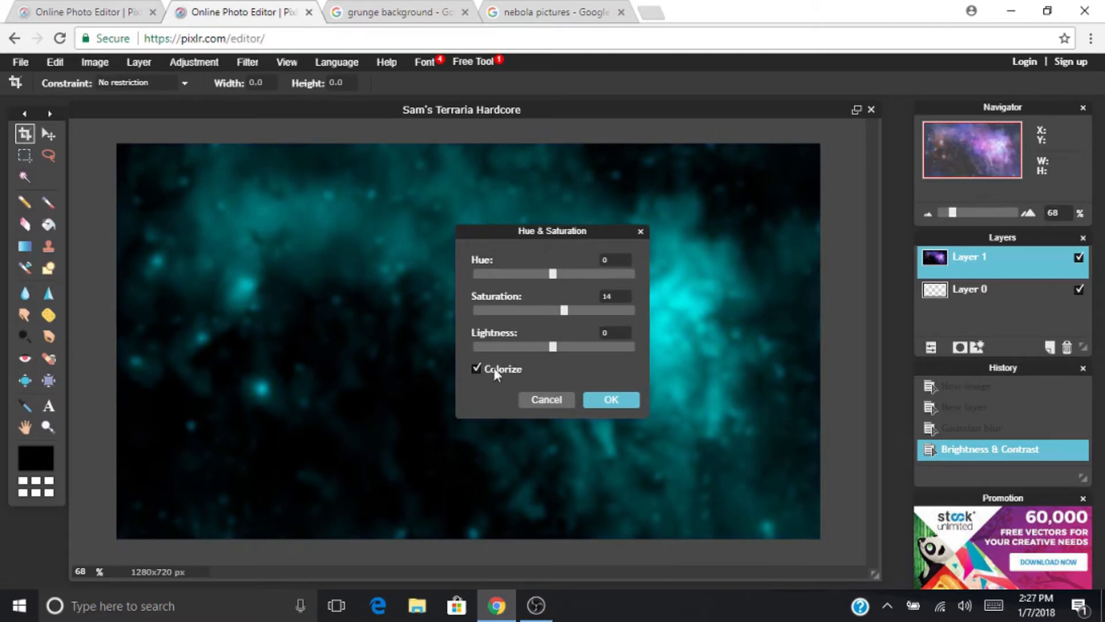
click(476, 369)
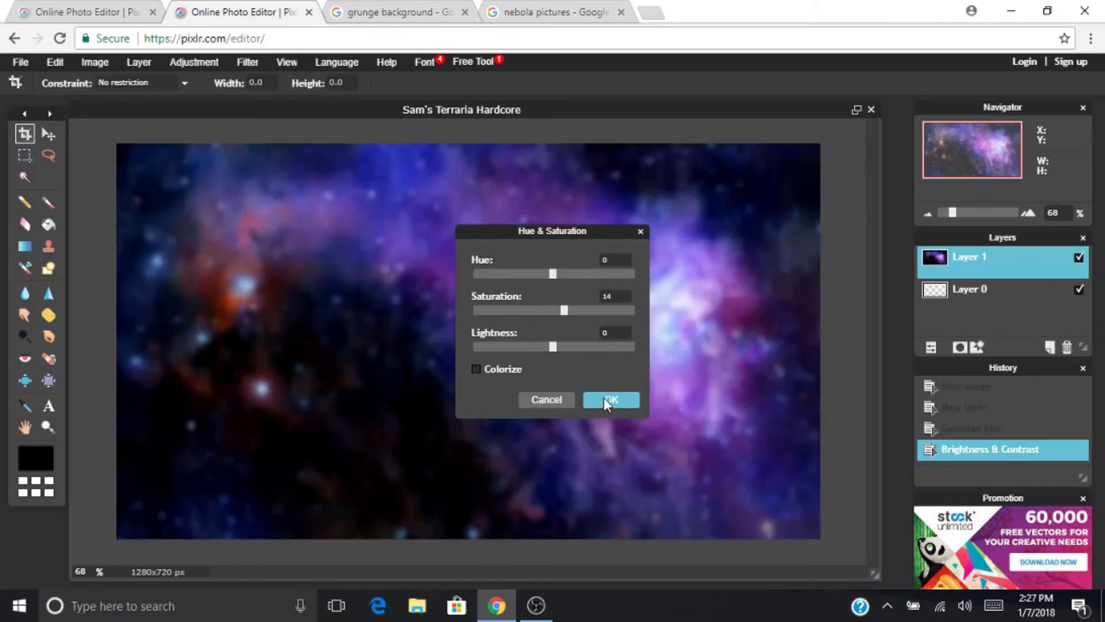
click(606, 398)
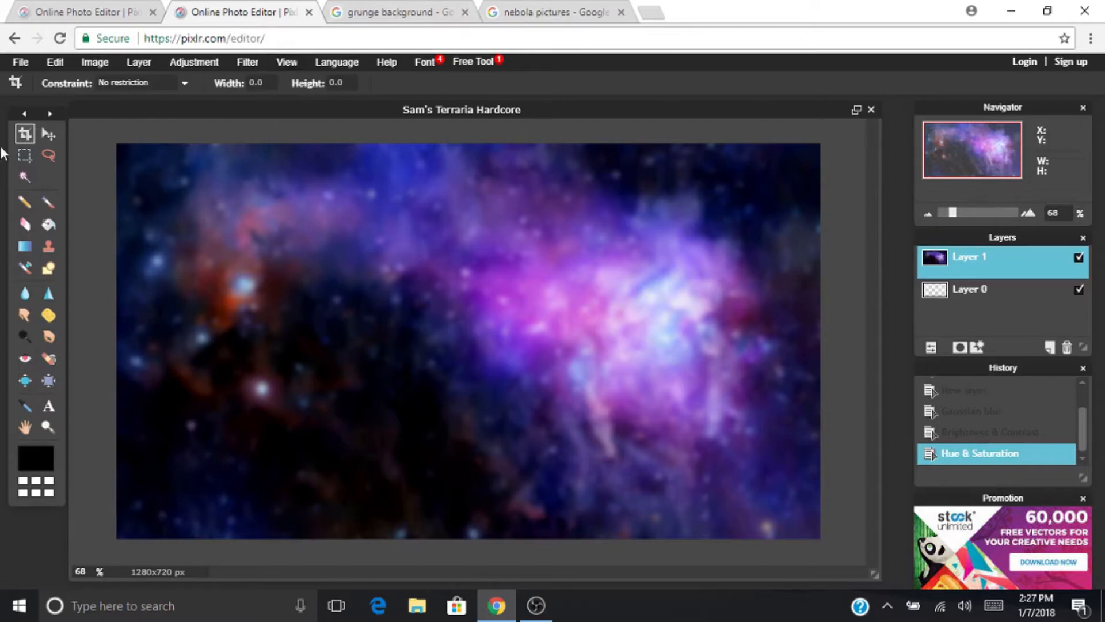
click(47, 202)
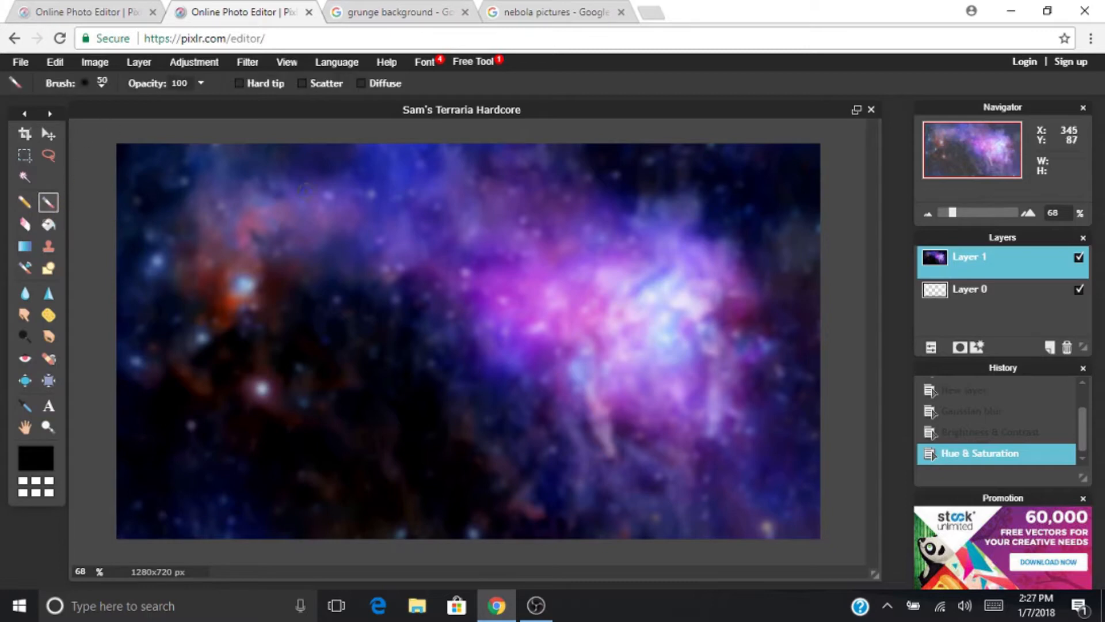
drag(286, 143, 433, 147)
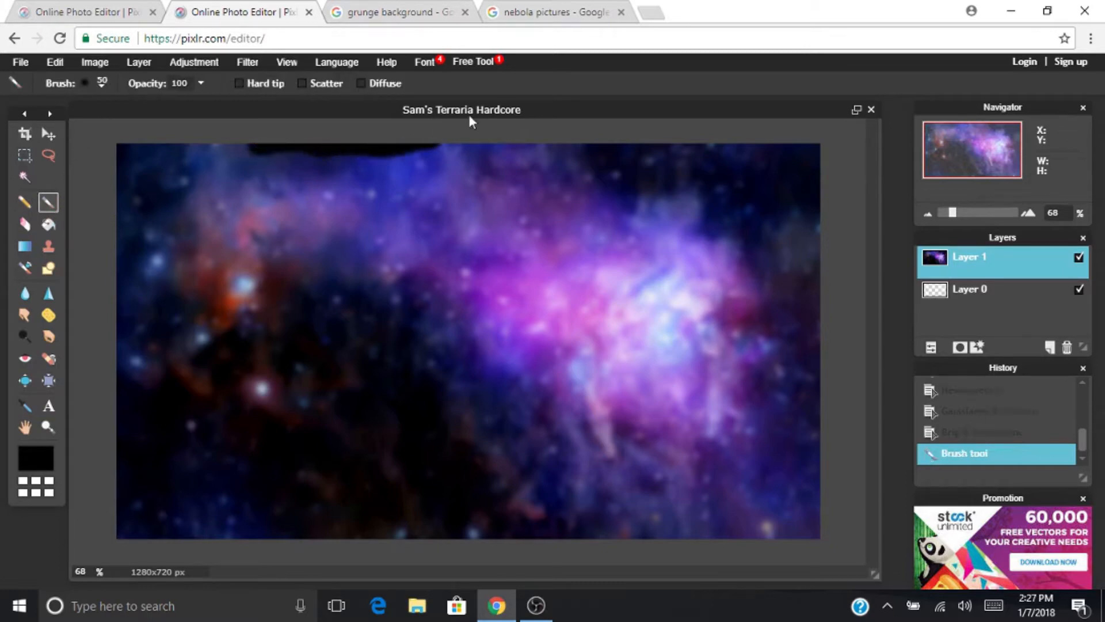
key(ctrl+z)
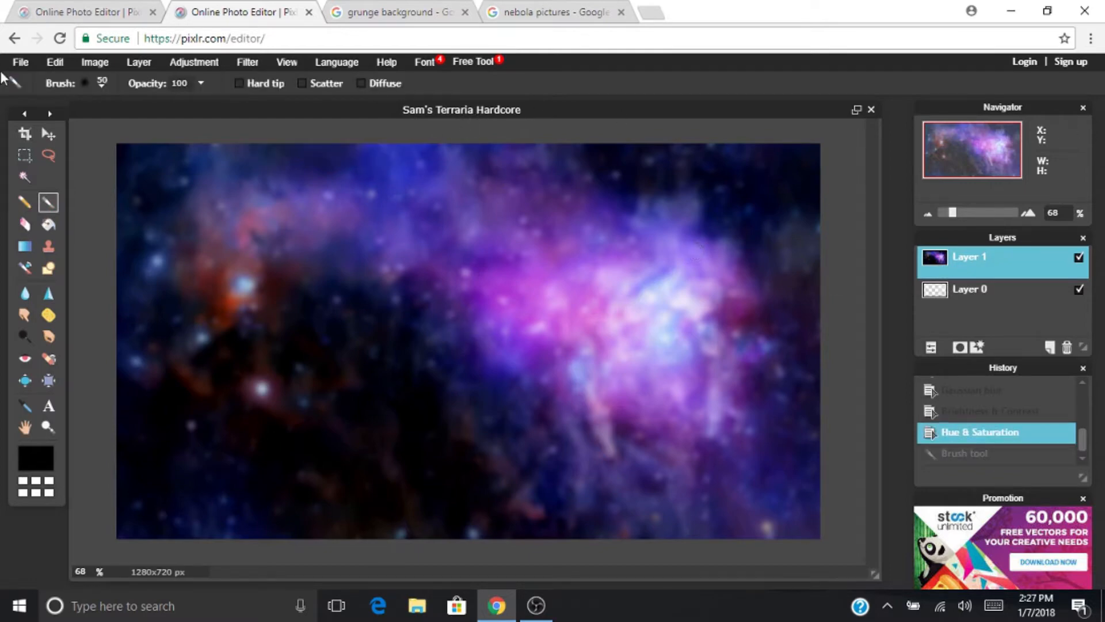
Enable the Inner glow layer style on the nebula layer and set its color to black, 000000.
click(48, 134)
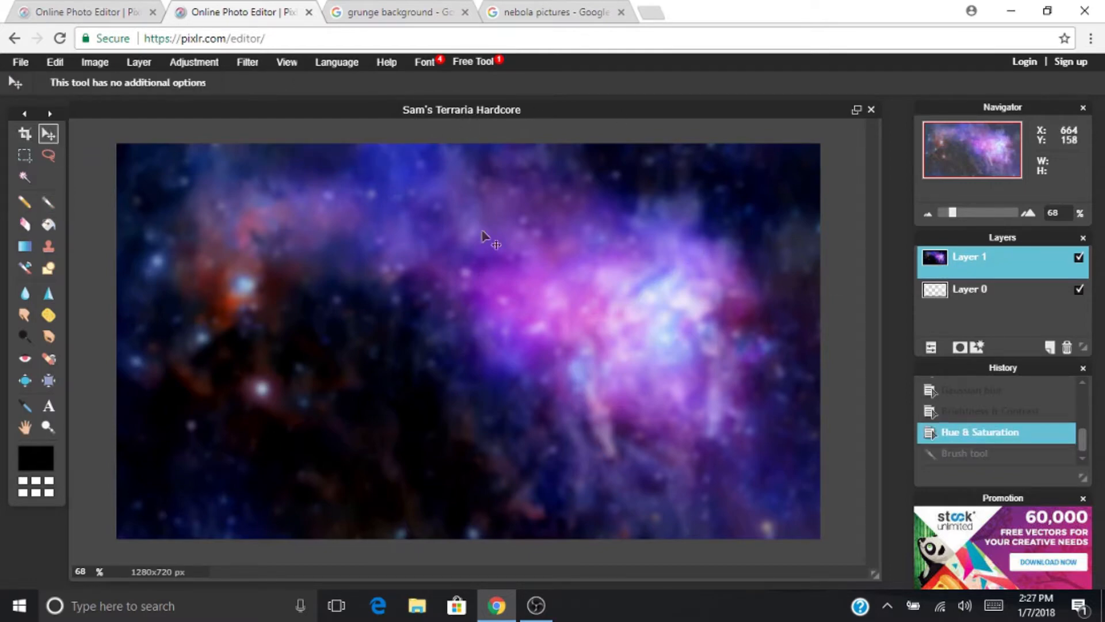
right_click(966, 268)
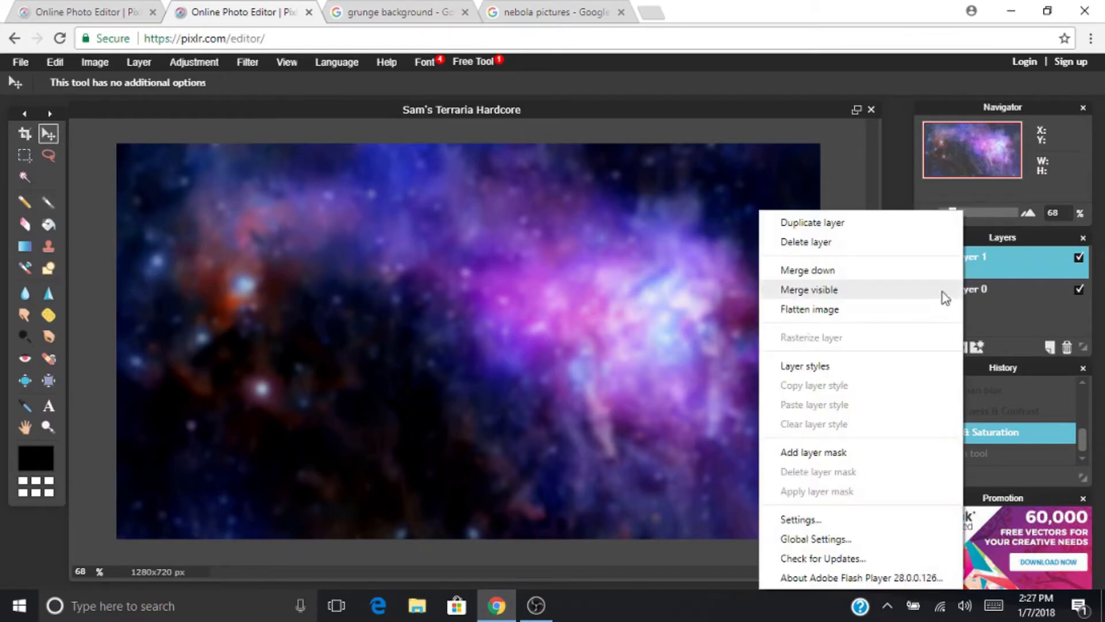
click(805, 371)
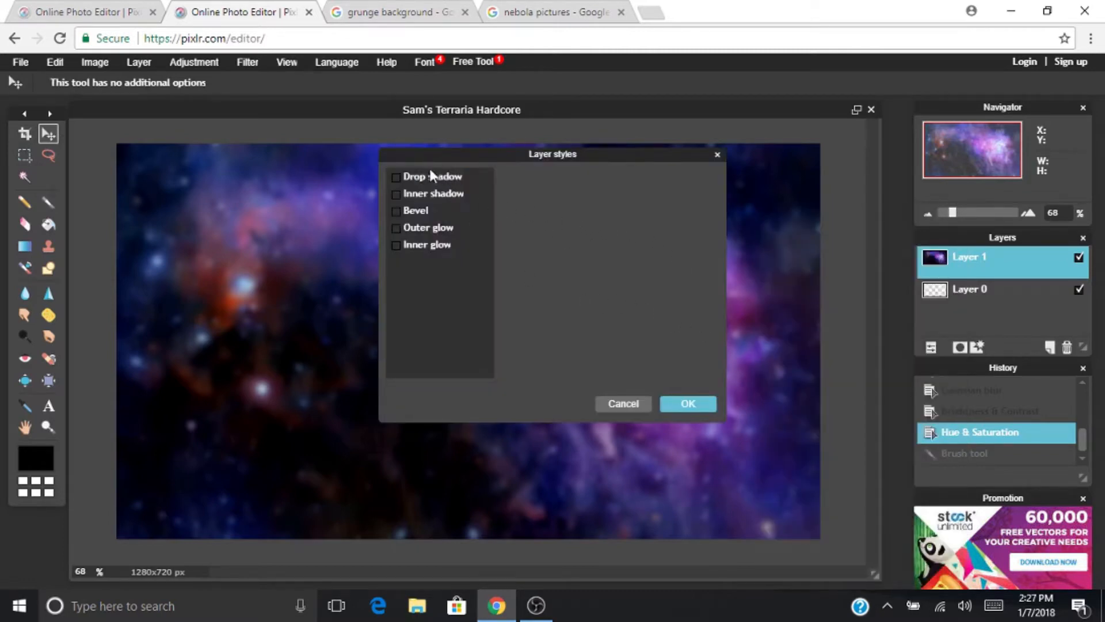
click(437, 249)
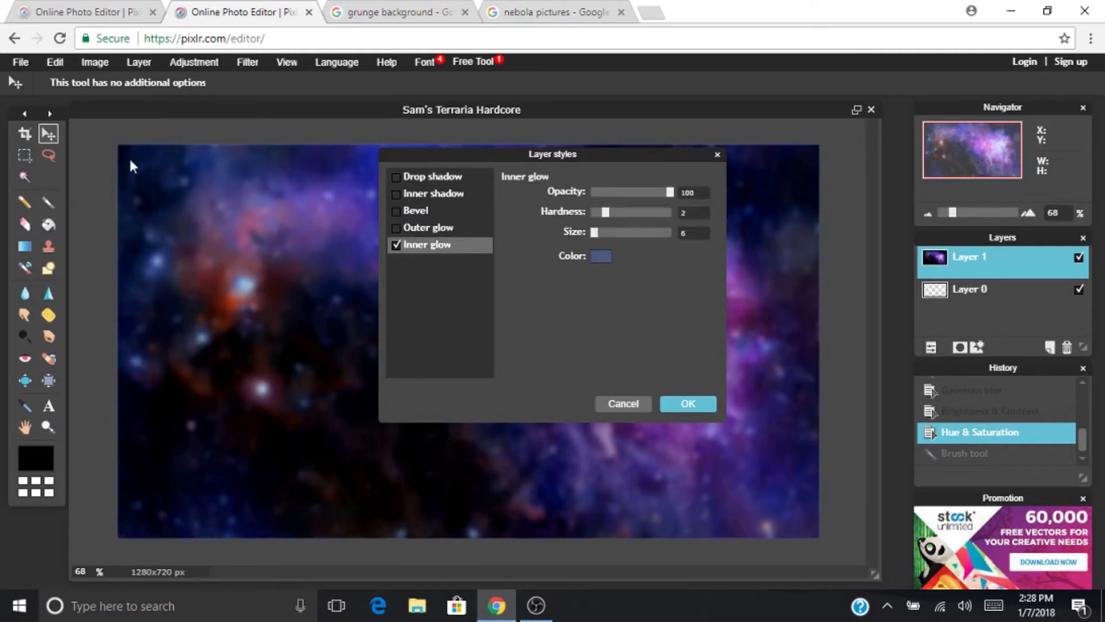
click(597, 256)
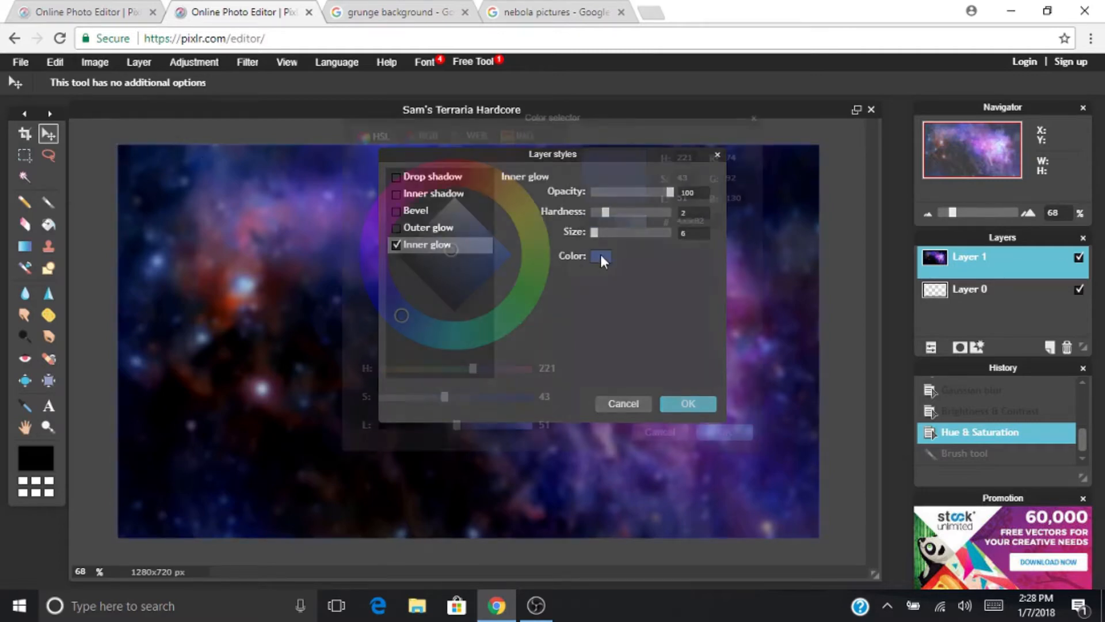
click(250, 273)
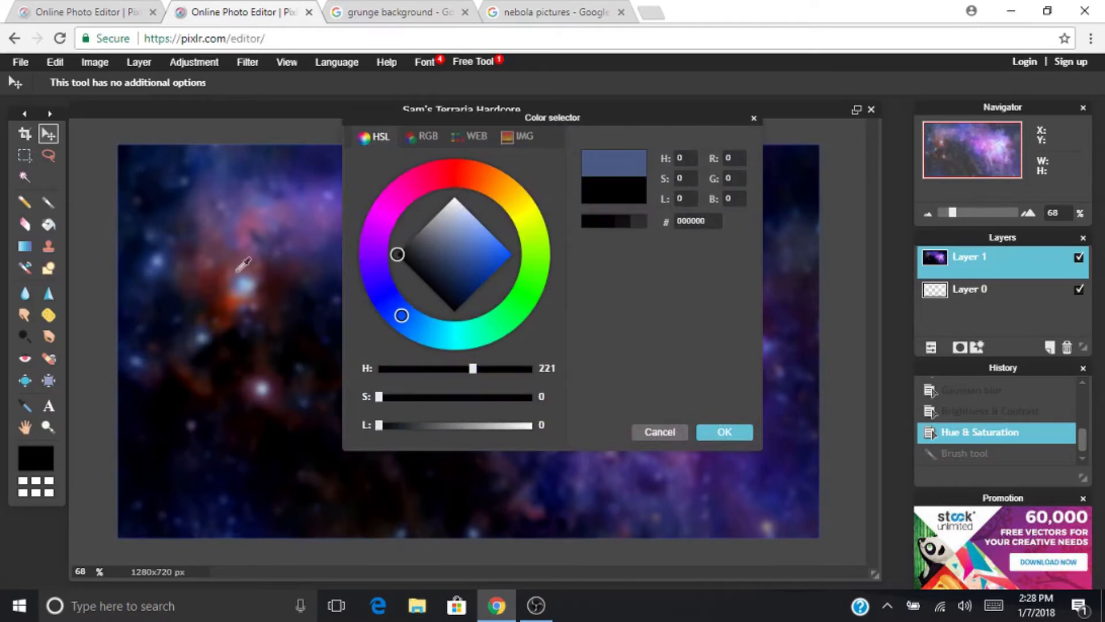
click(715, 428)
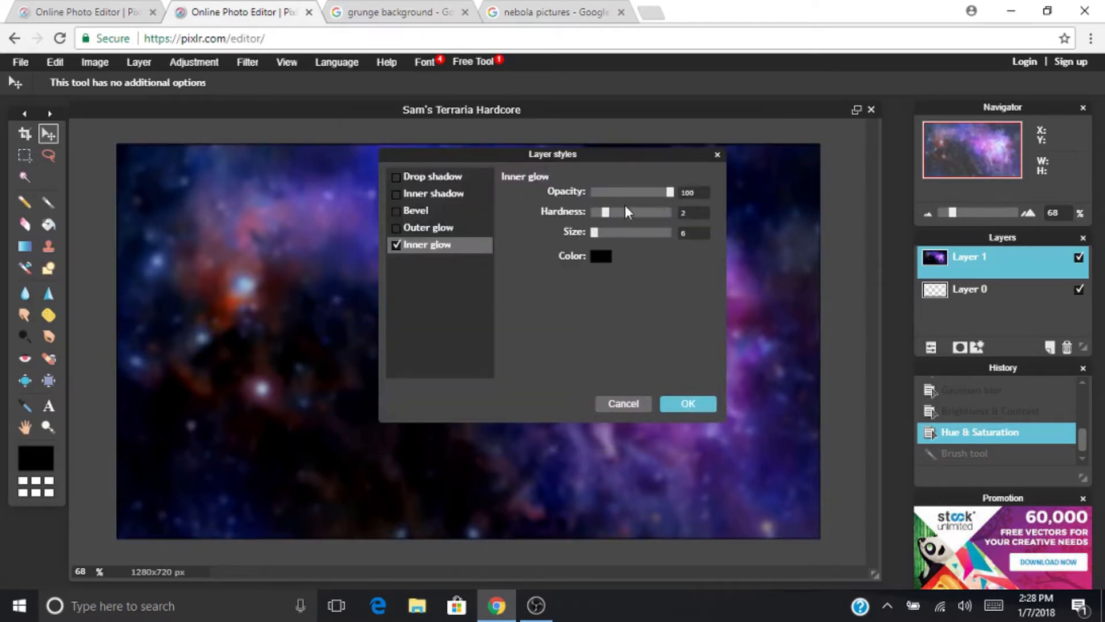
Set the nebula layer's inner glow to opacity 100, hardness 2 and size 100, and apply the layer style.
drag(670, 191, 749, 154)
drag(605, 212, 708, 223)
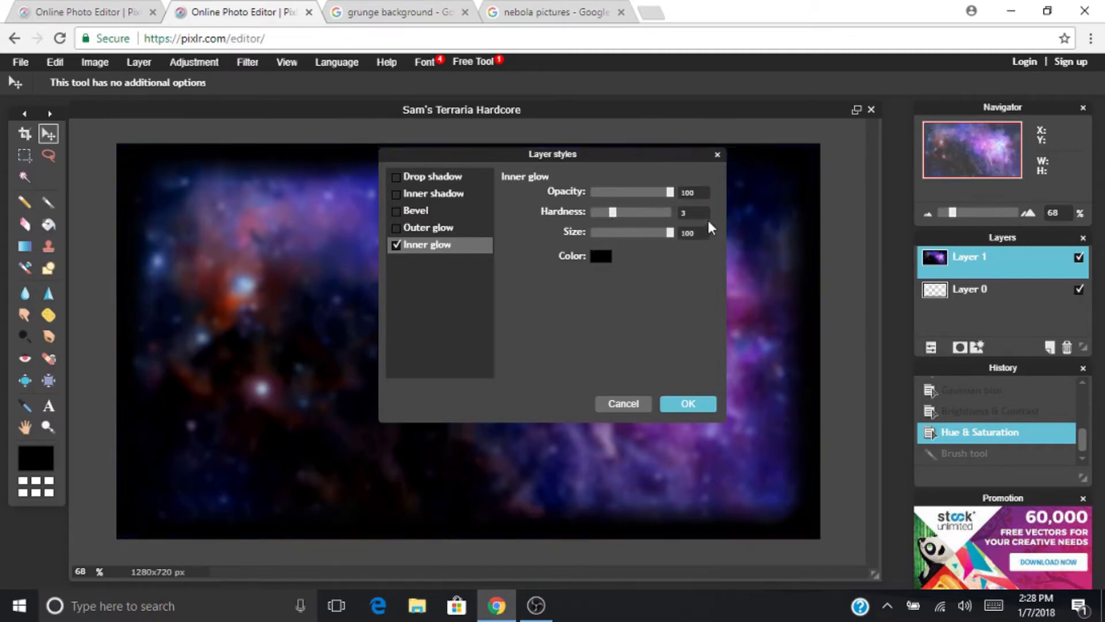
mouse_move(608, 212)
mouse_down()
mouse_move(752, 210)
mouse_move(603, 211)
mouse_up()
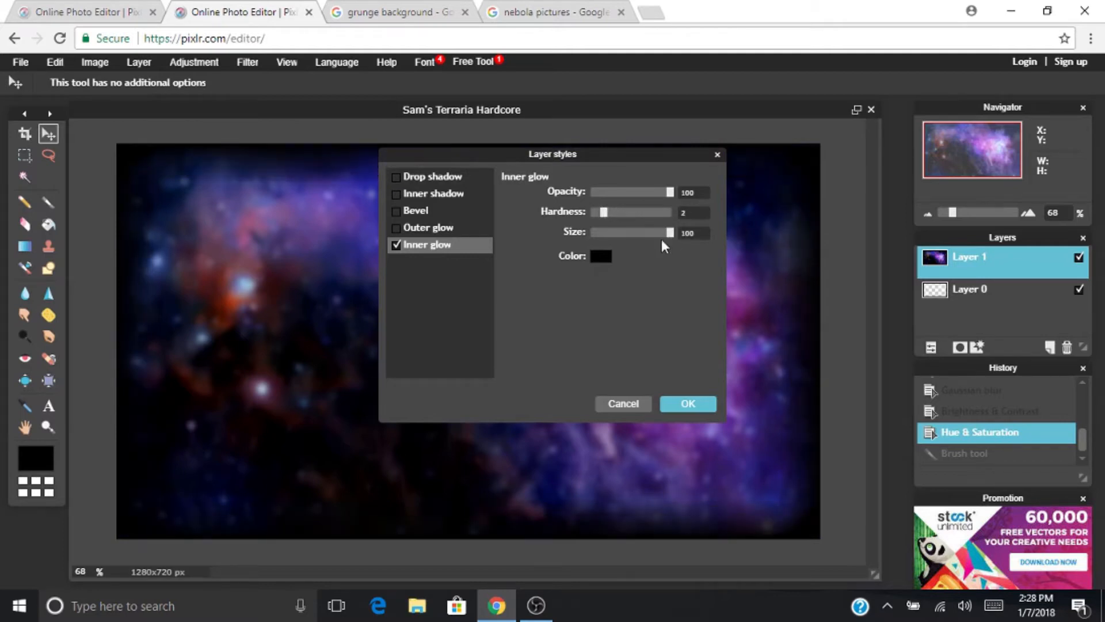
click(686, 405)
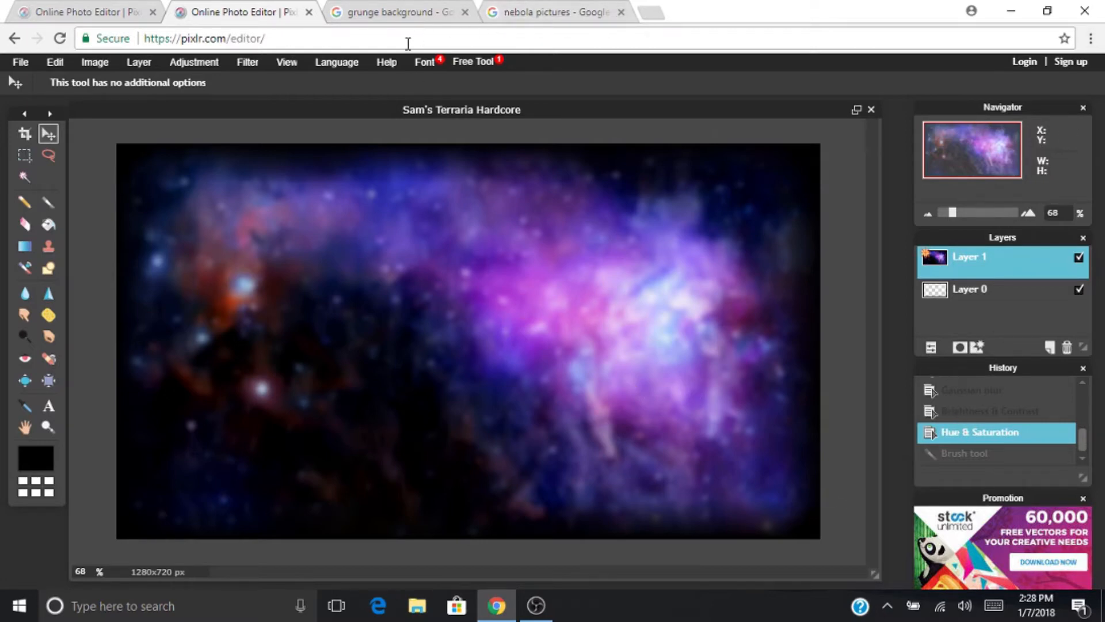
Add a text layer over the nebula reading "Hardcore" in the BigNoodleTitling font.
key(a)
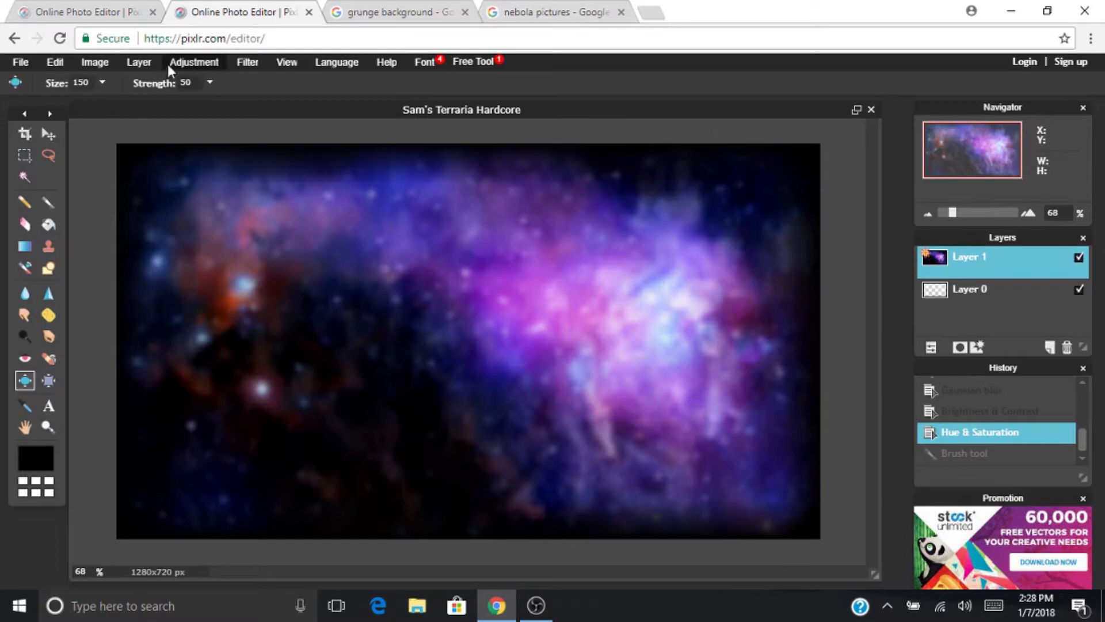
click(50, 406)
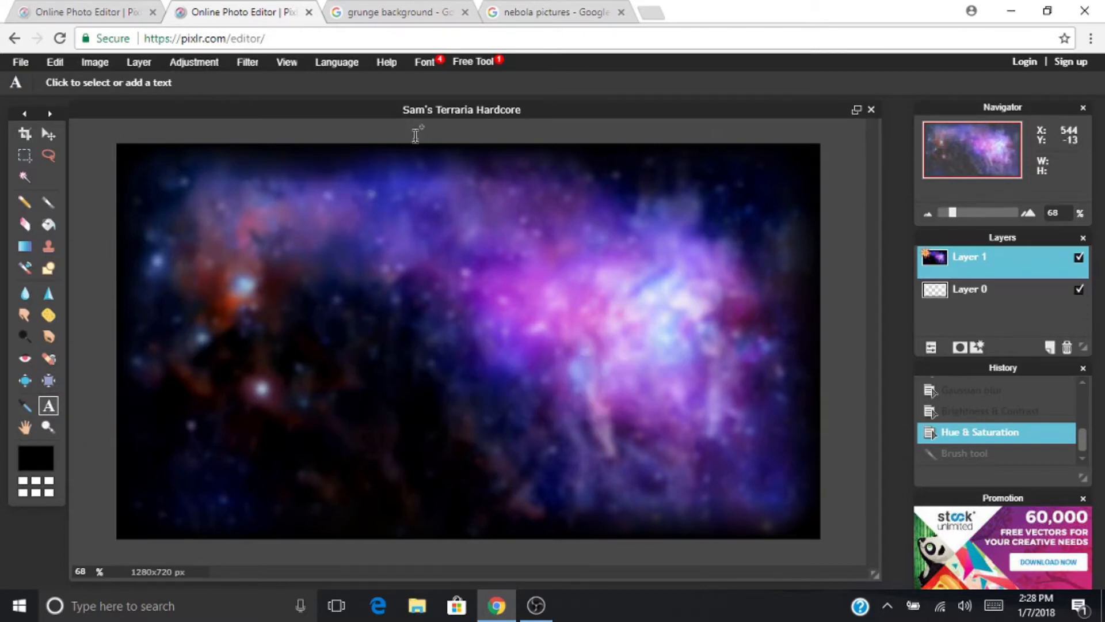
click(419, 191)
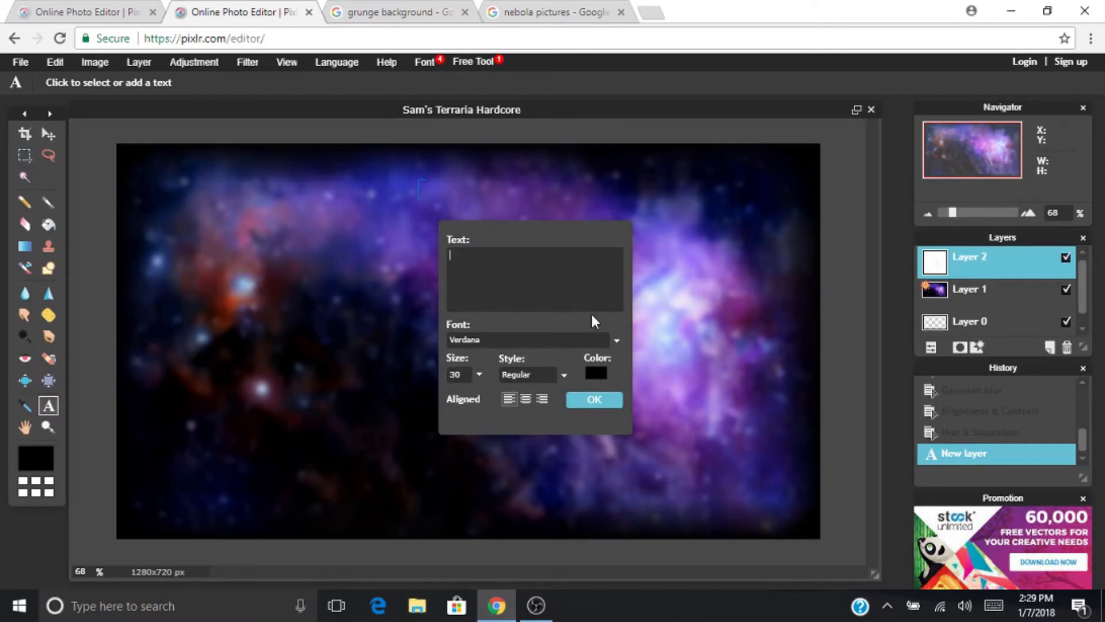
click(520, 341)
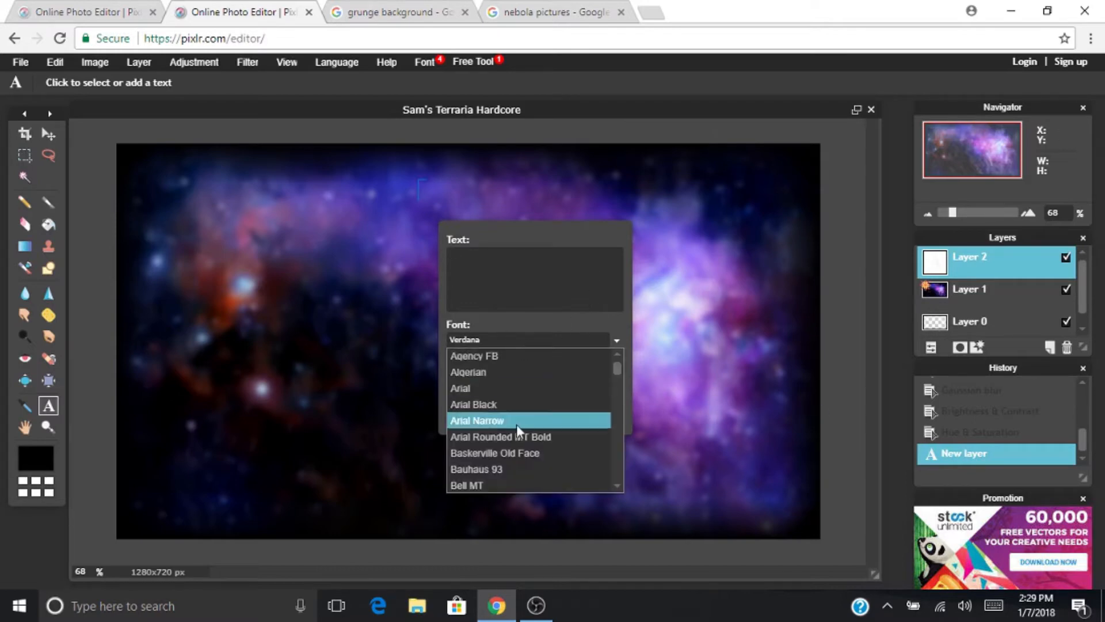
drag(615, 367, 614, 372)
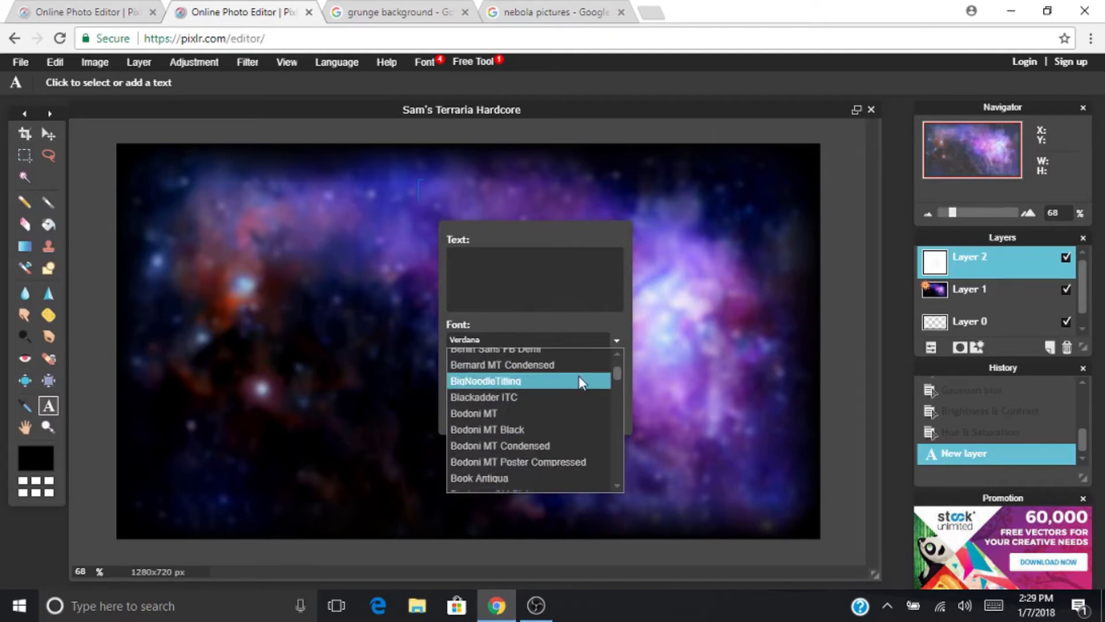
click(578, 377)
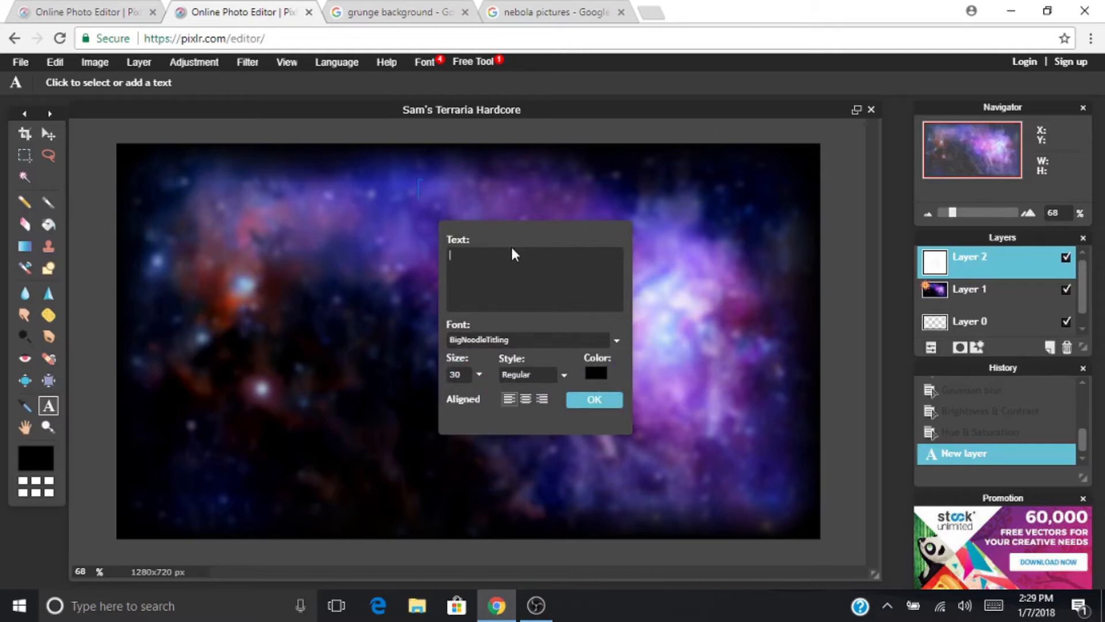
text(Hardcore)
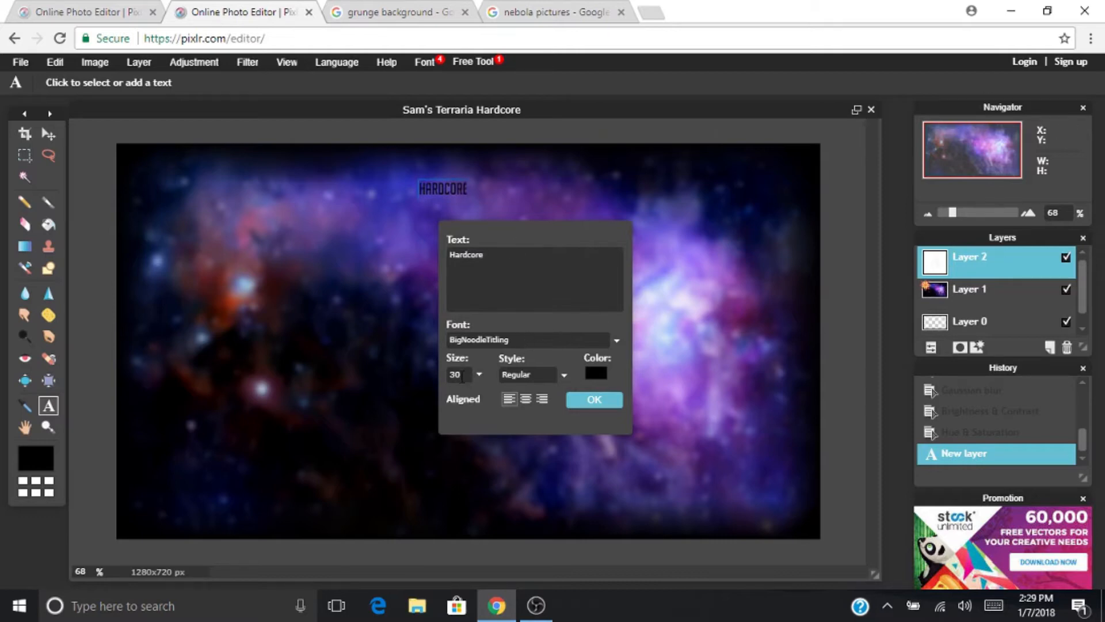
Set the Hardcore text's size to 250 and its color to red, ff0000.
key(BackSpace)
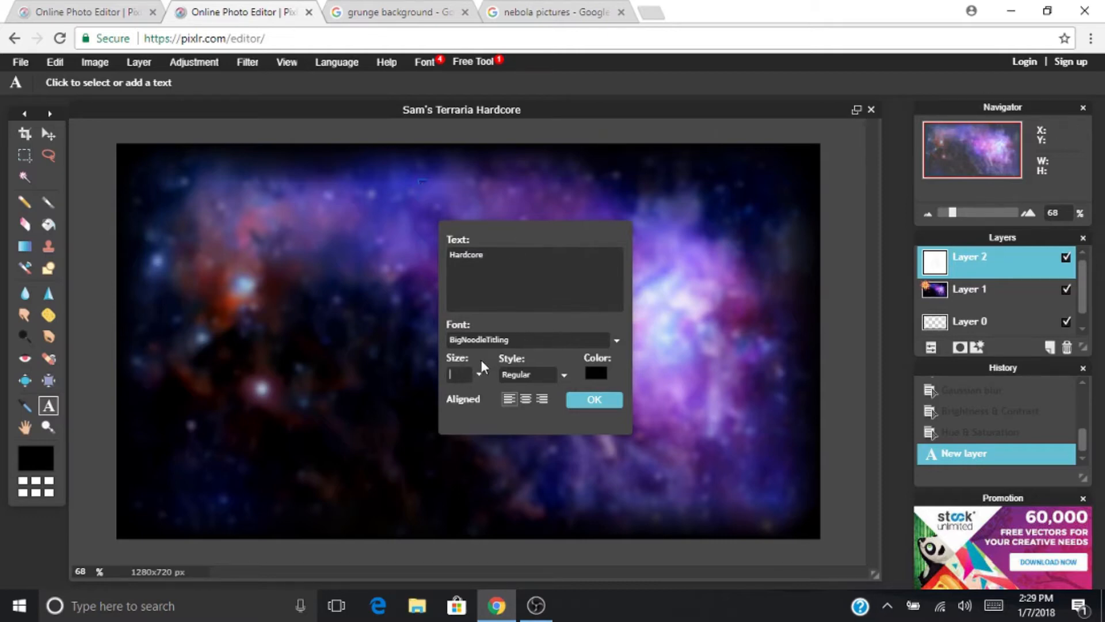
text(50)
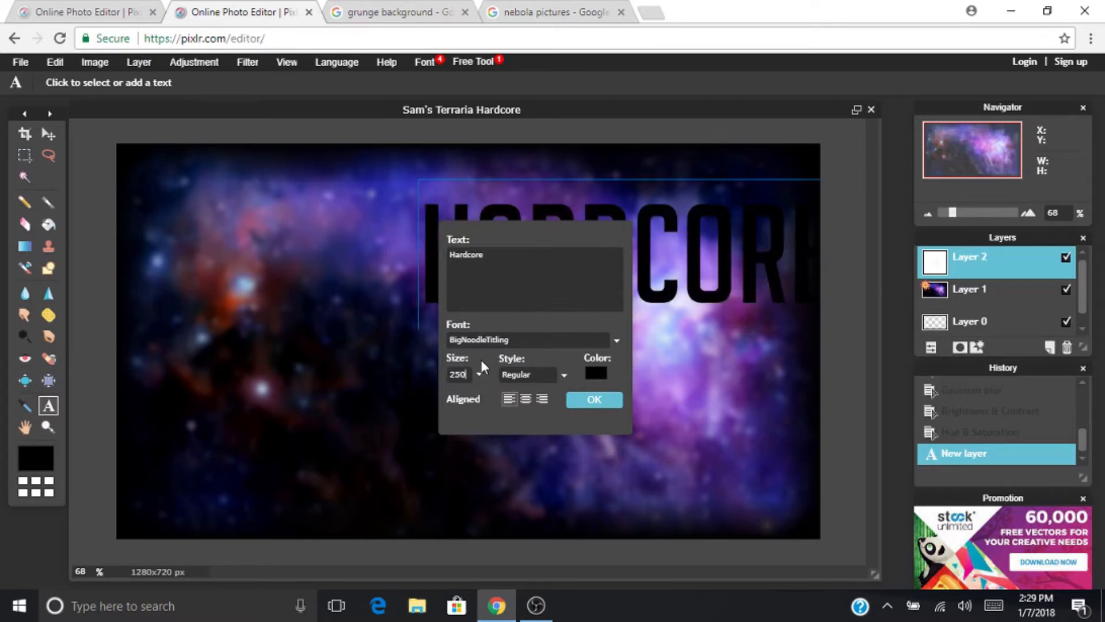
click(594, 376)
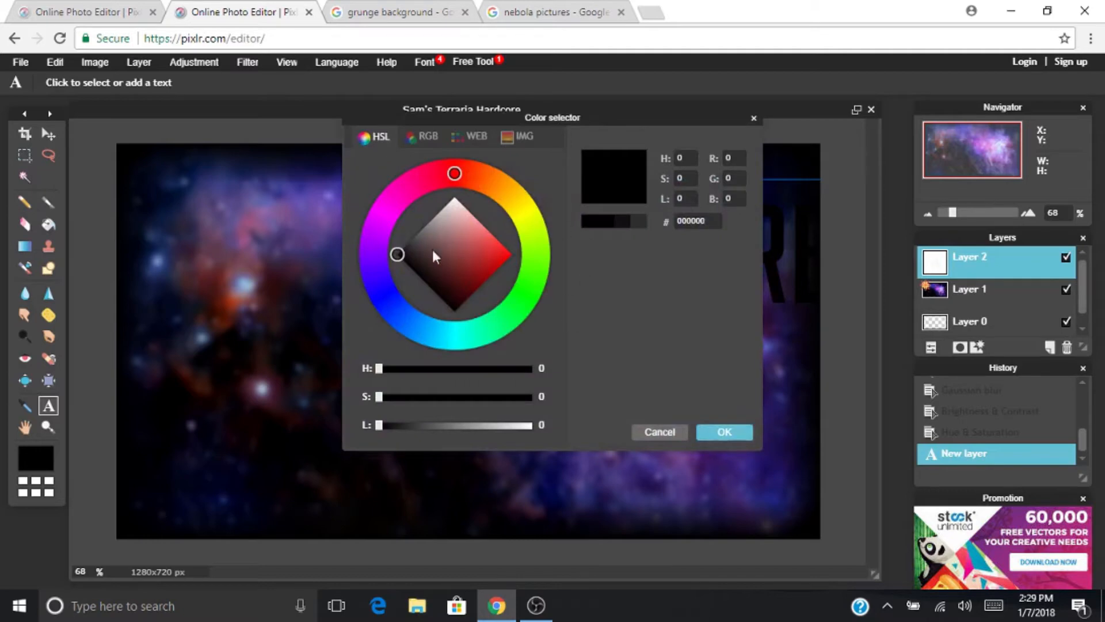
mouse_move(373, 257)
mouse_down()
mouse_move(560, 282)
mouse_move(574, 229)
mouse_move(434, 168)
mouse_move(455, 170)
mouse_up()
click(475, 134)
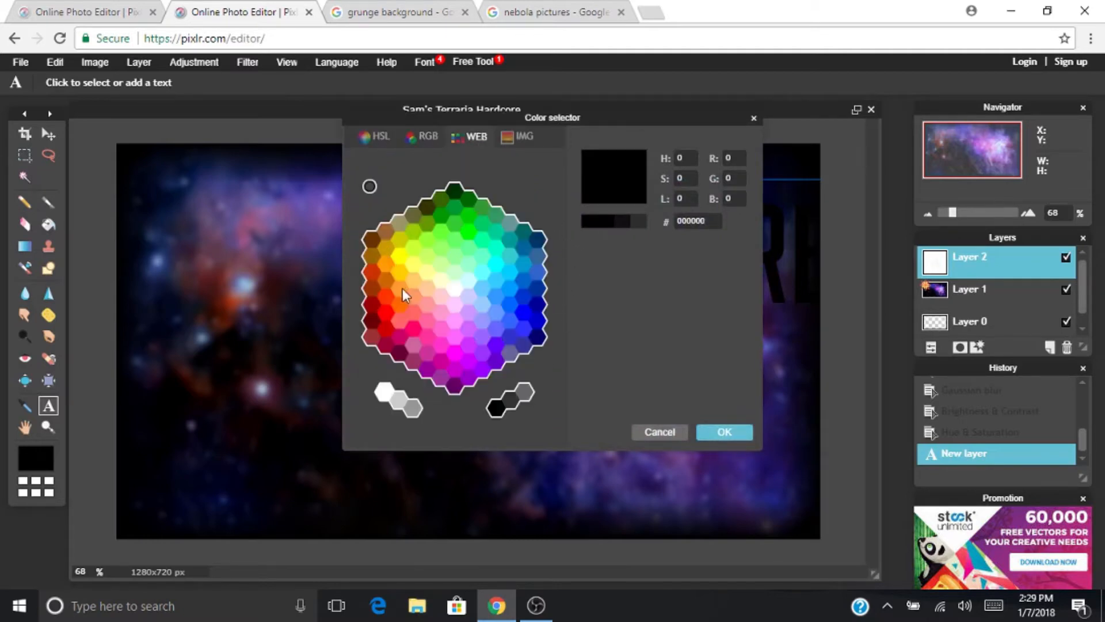
click(388, 316)
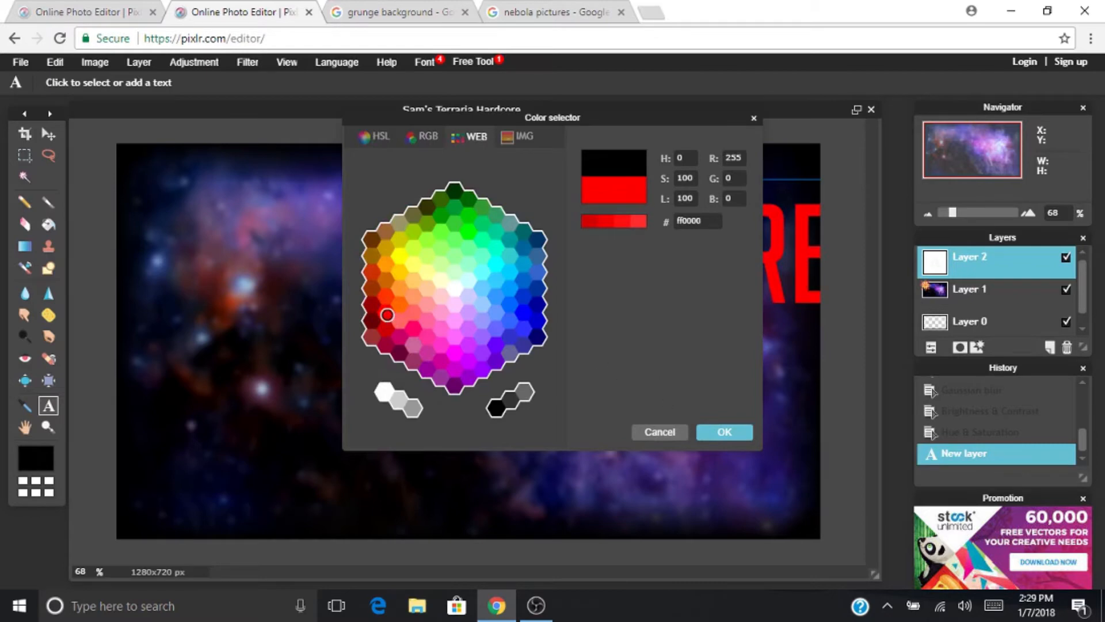
click(719, 429)
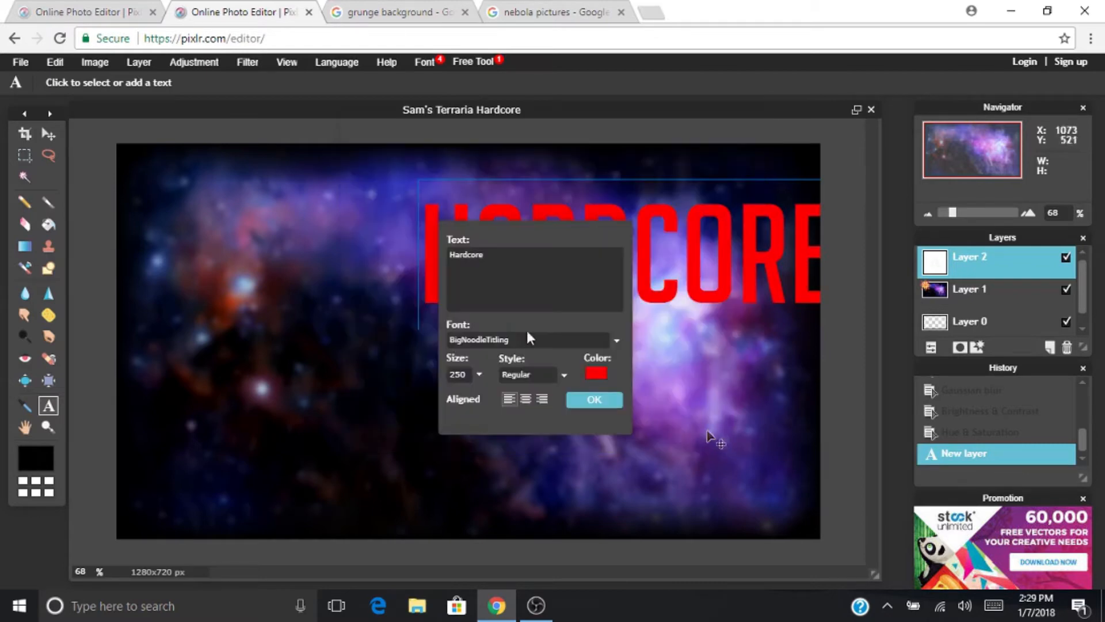
Finish the text entry and move the Hardcore text to the lower middle of the image.
click(310, 258)
click(49, 134)
drag(538, 254, 387, 448)
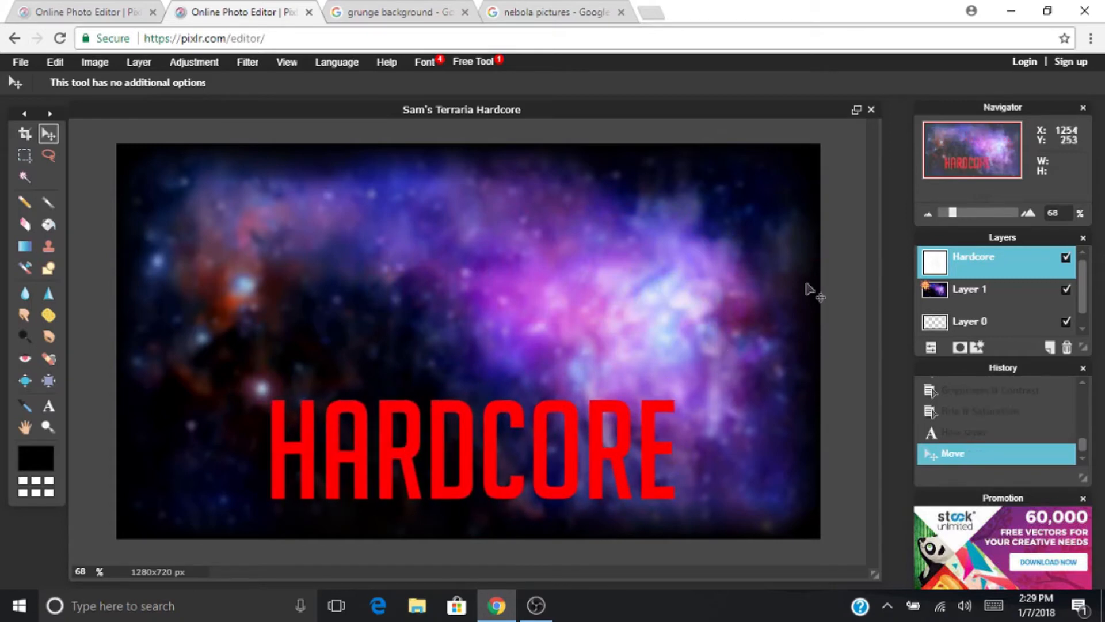
Give the Hardcore text a black outer glow with opacity 100, hardness 10 and size 11, and apply the layer style.
right_click(1030, 267)
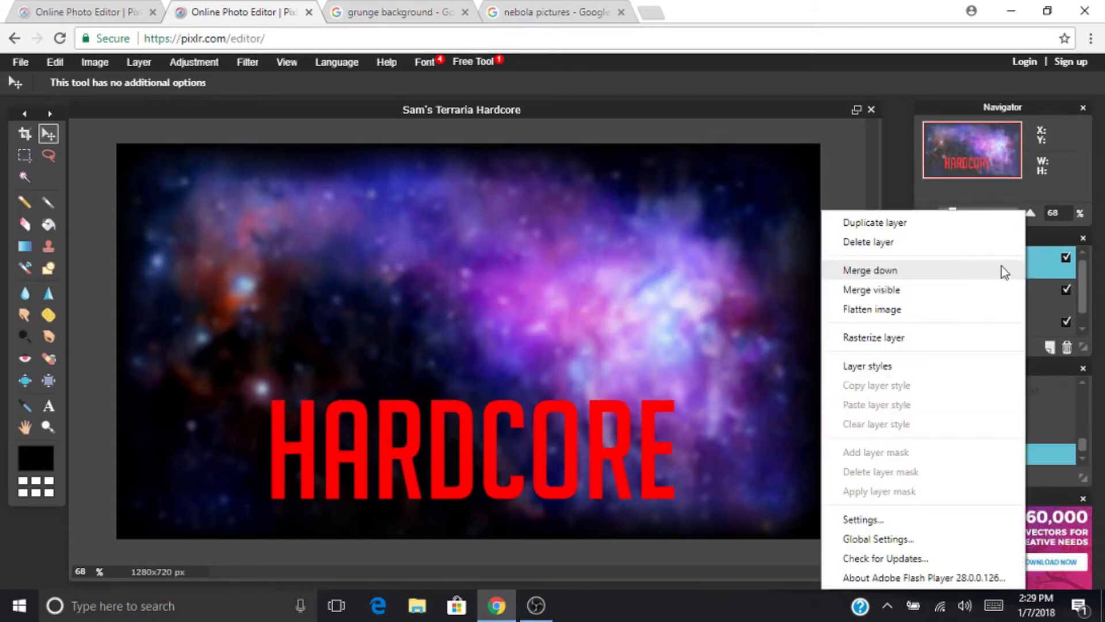
click(875, 366)
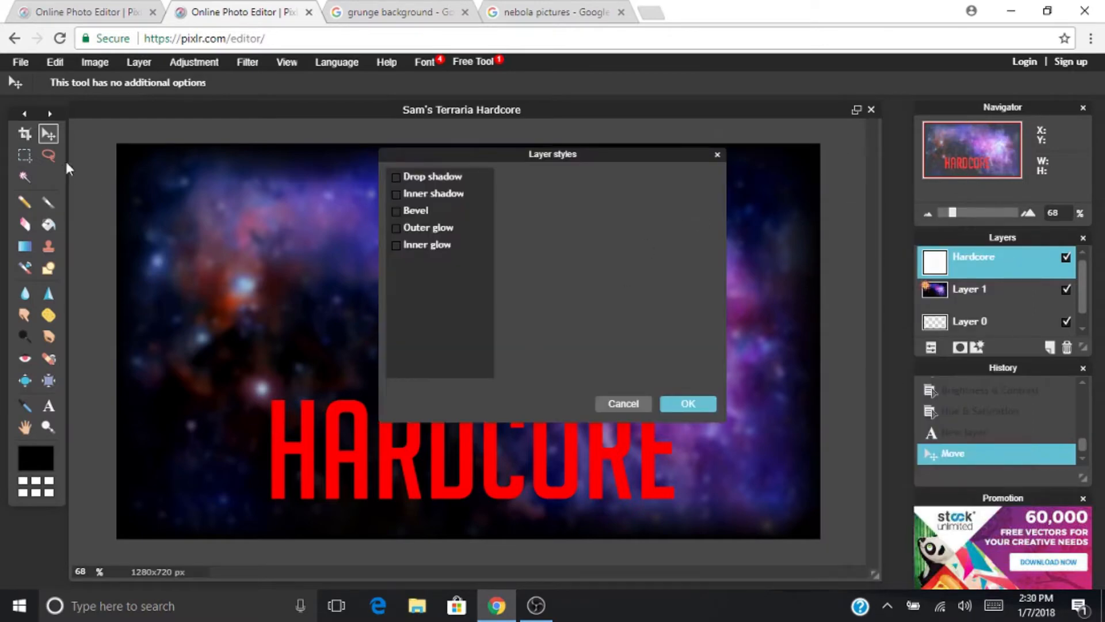
click(442, 224)
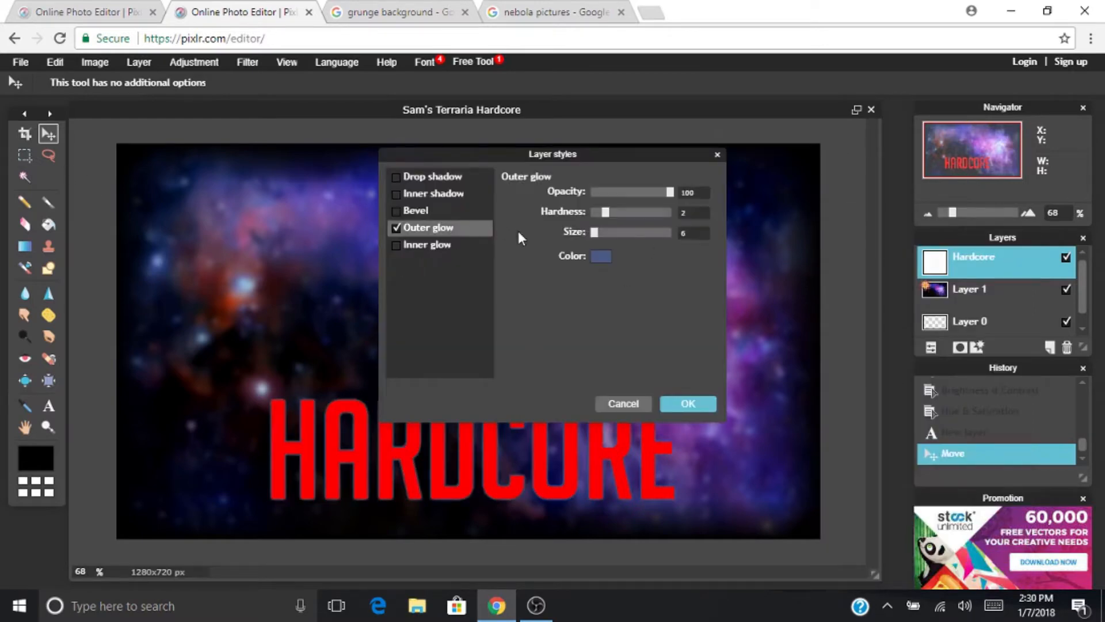
click(602, 257)
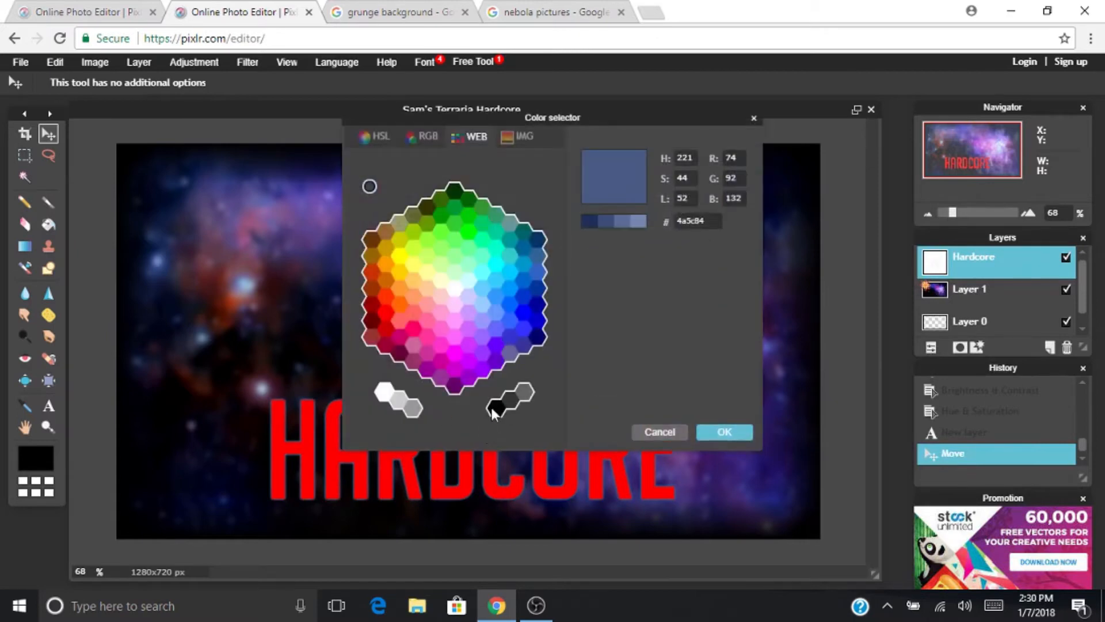
click(494, 409)
click(726, 429)
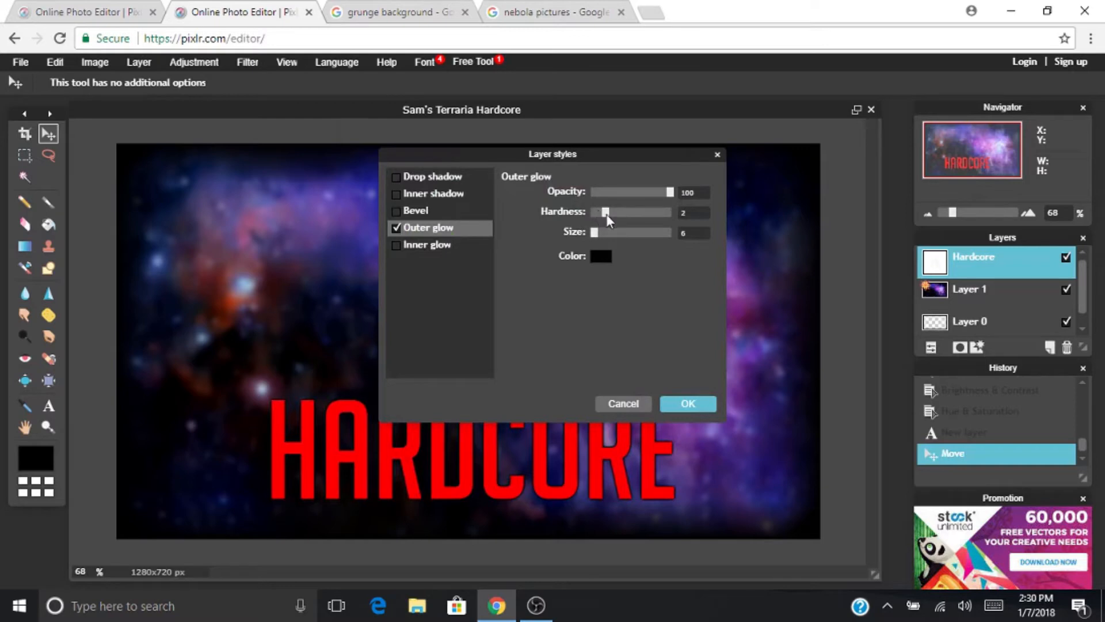
drag(607, 217, 711, 210)
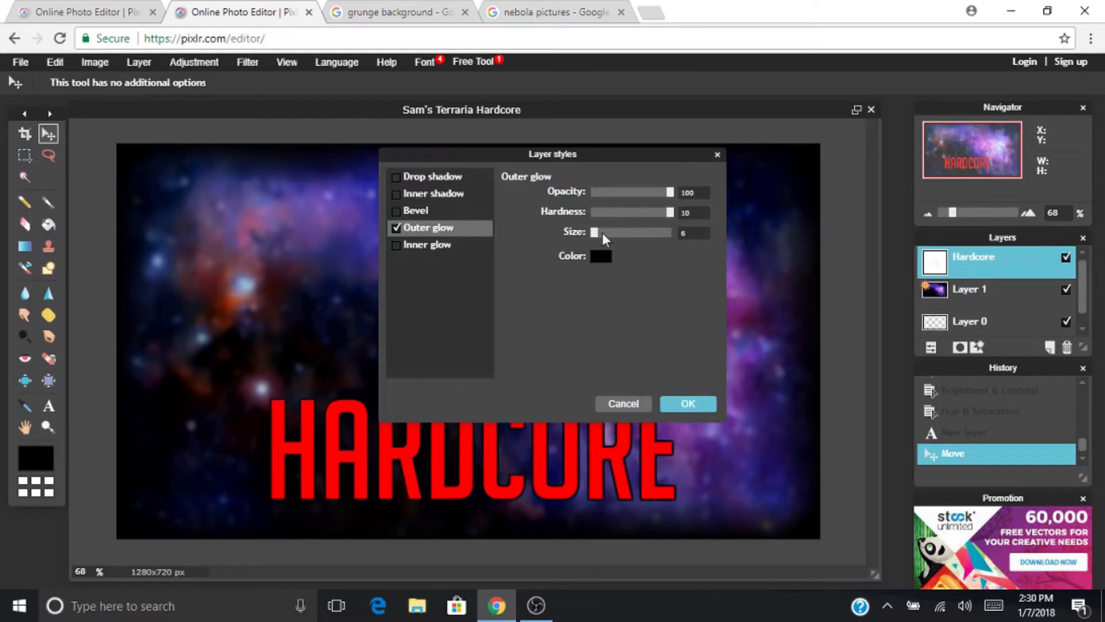
mouse_move(602, 233)
mouse_down()
mouse_move(698, 231)
mouse_move(599, 230)
mouse_up()
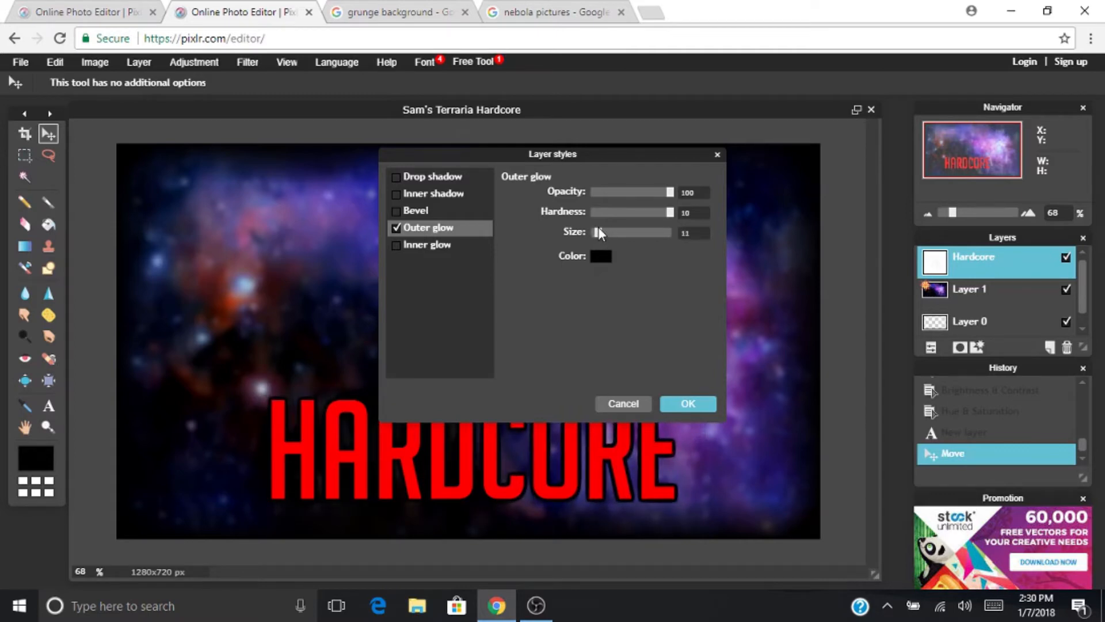
click(687, 405)
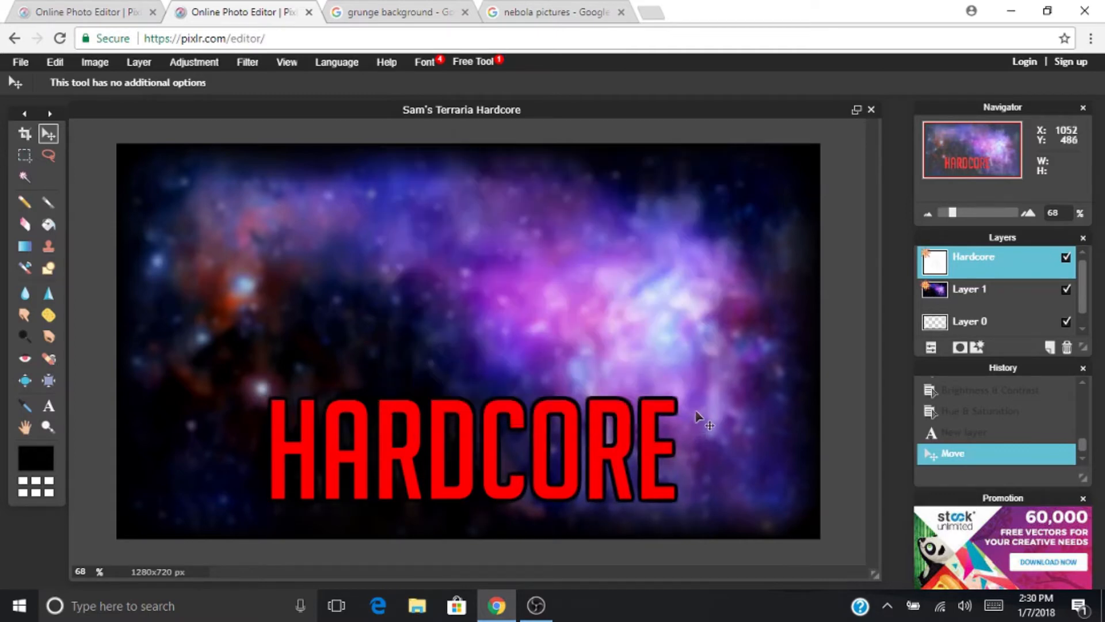
Add a black drop shadow to the Hardcore text with opacity 75 and distance 15, and apply the layer style.
right_click(981, 261)
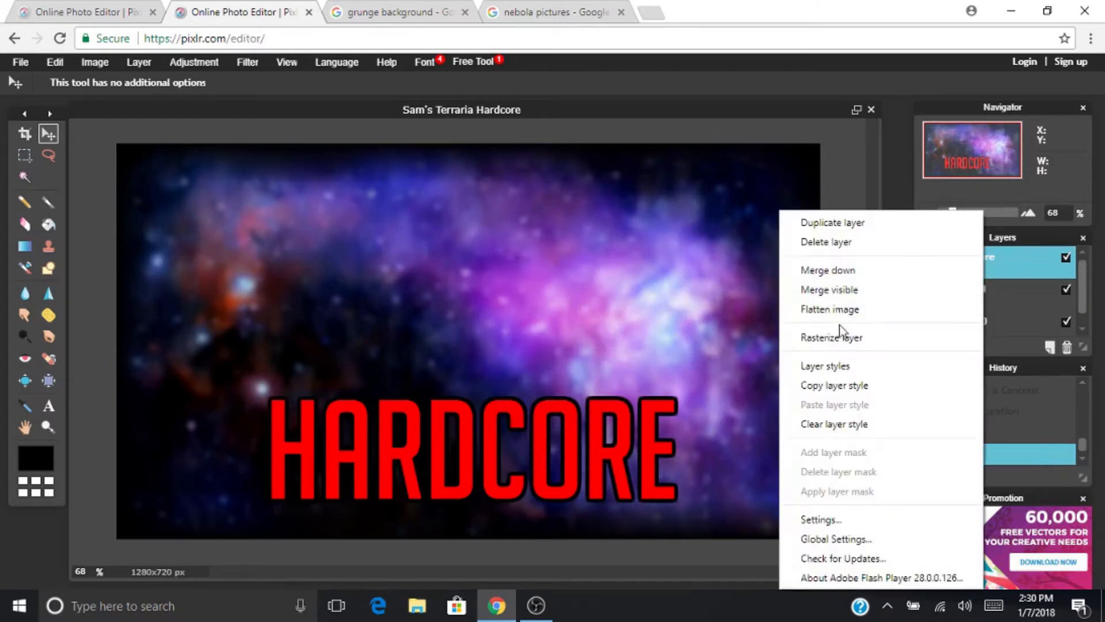
click(834, 365)
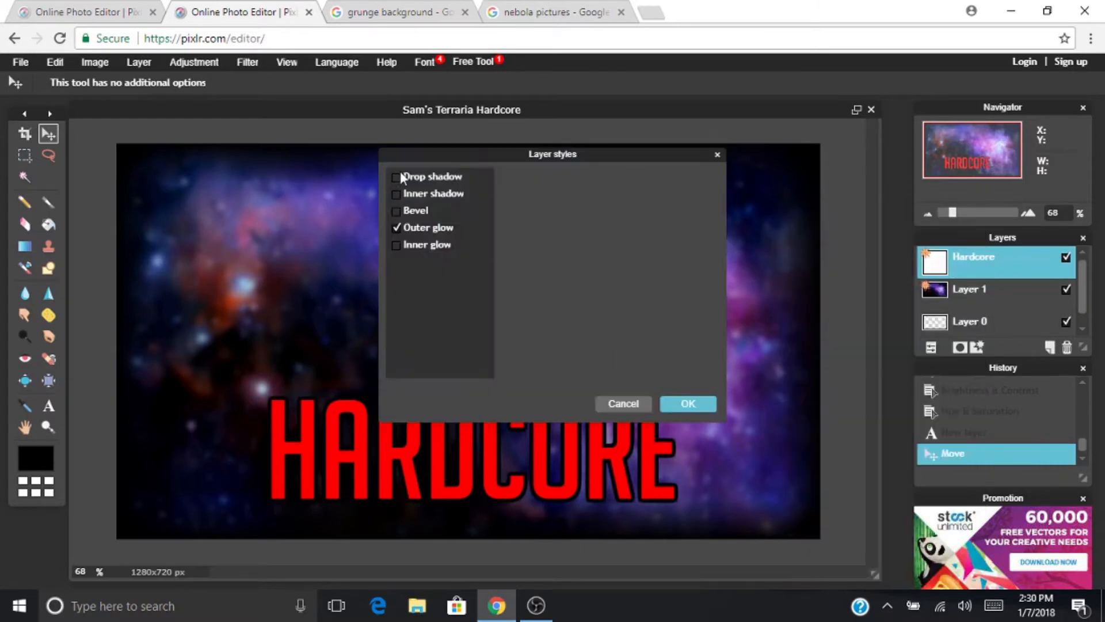
click(415, 178)
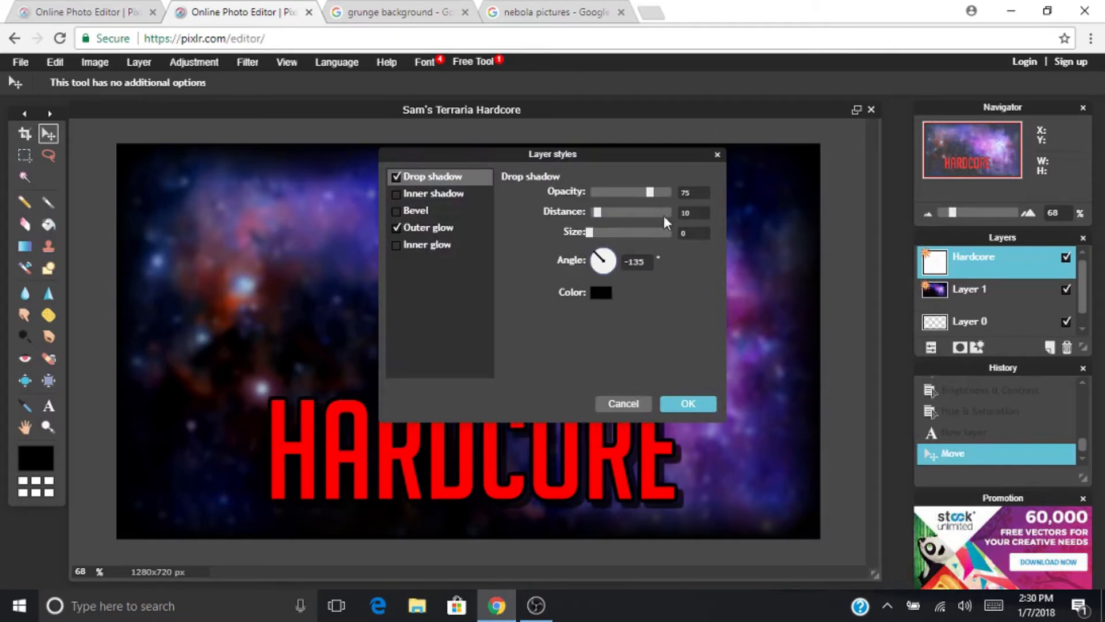
mouse_move(598, 213)
mouse_down()
mouse_move(658, 211)
mouse_move(602, 219)
mouse_up()
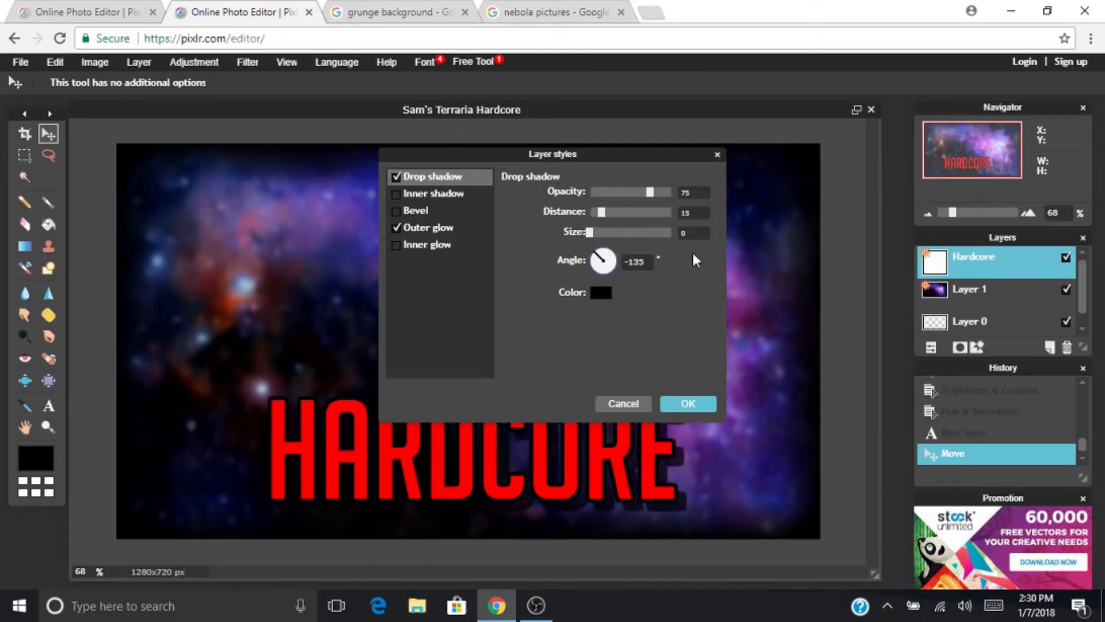
key(Return)
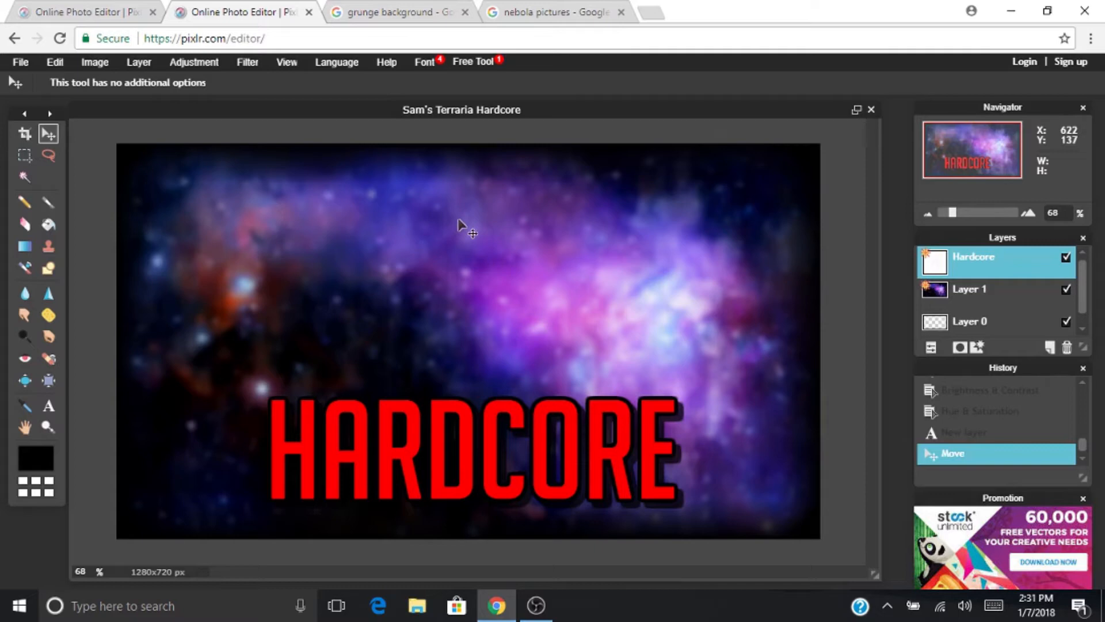
Search Google Images for "Terraria logo png" in a new browser tab and preview the Official Terraria Wiki logo.
click(652, 12)
text(ter)
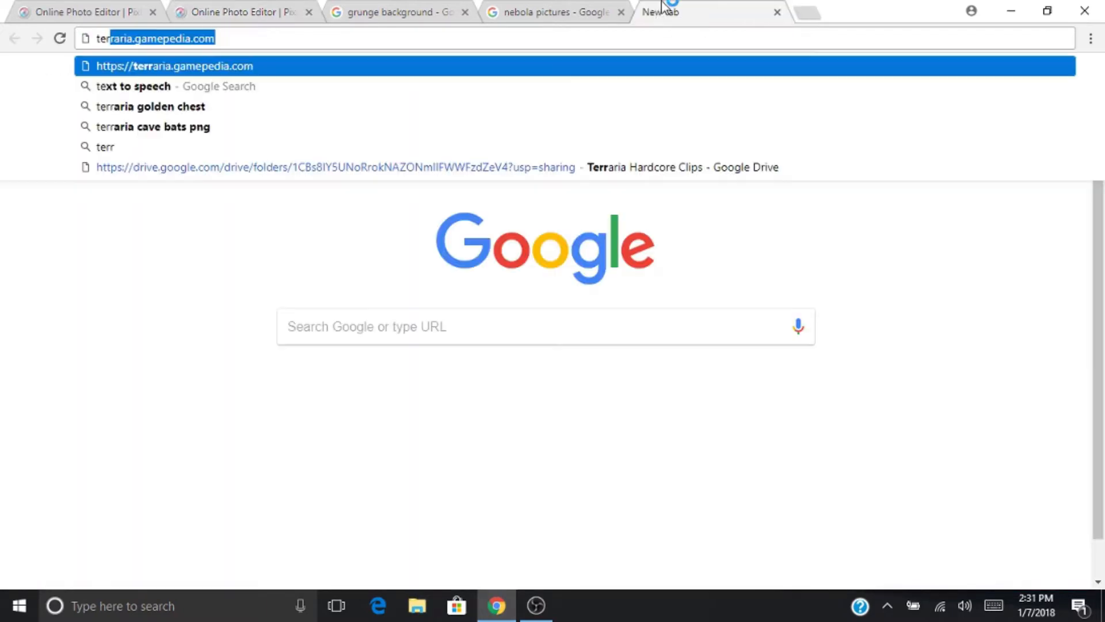
text(raria logo pn)
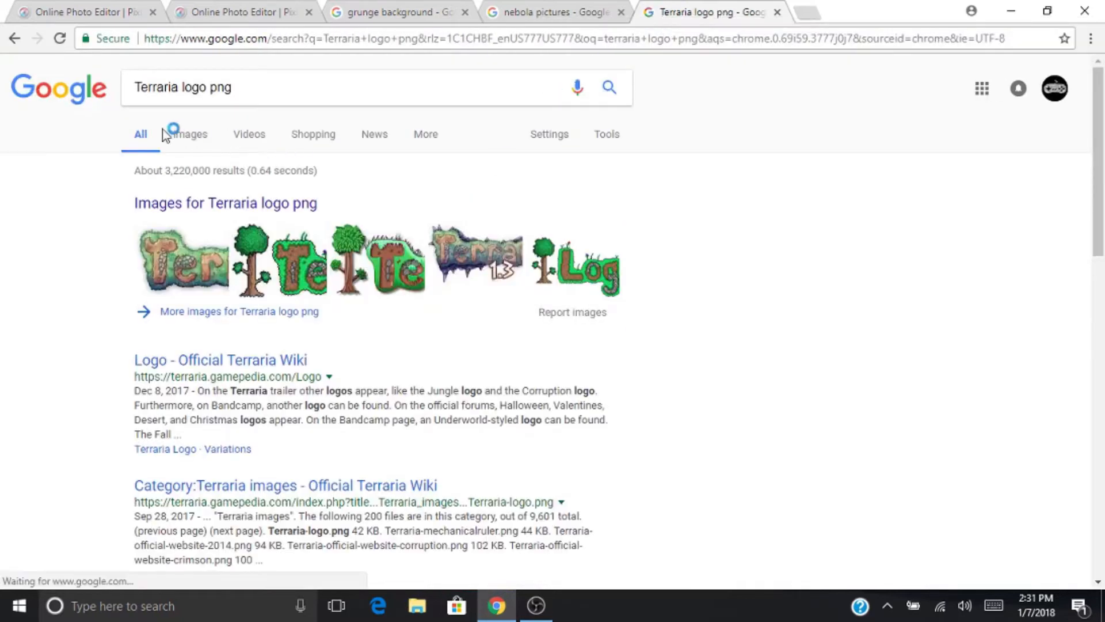
click(188, 138)
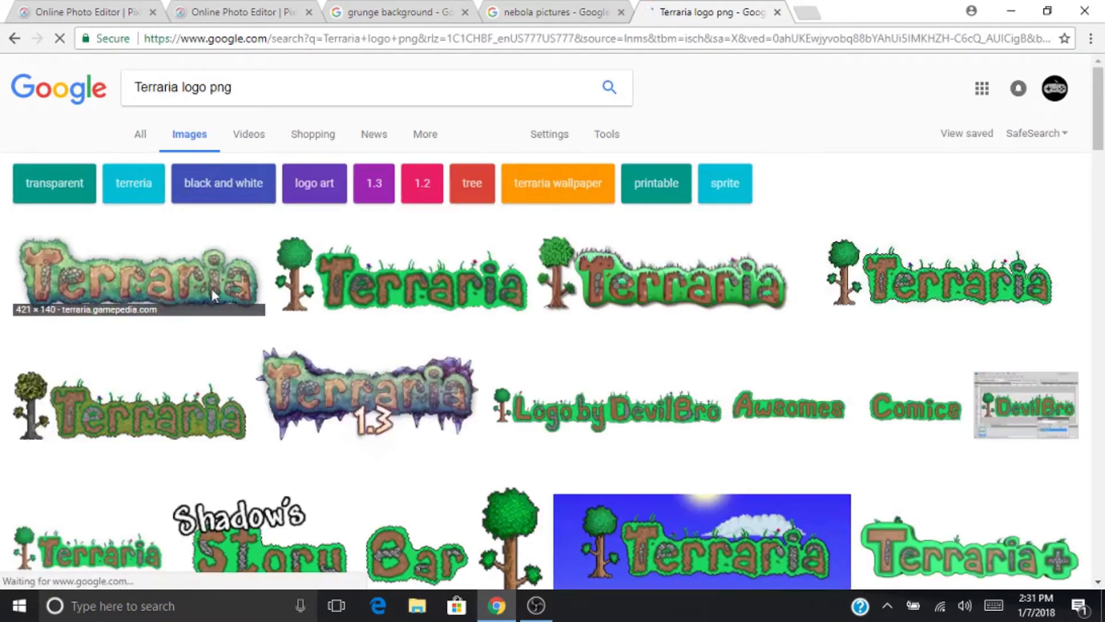
click(159, 287)
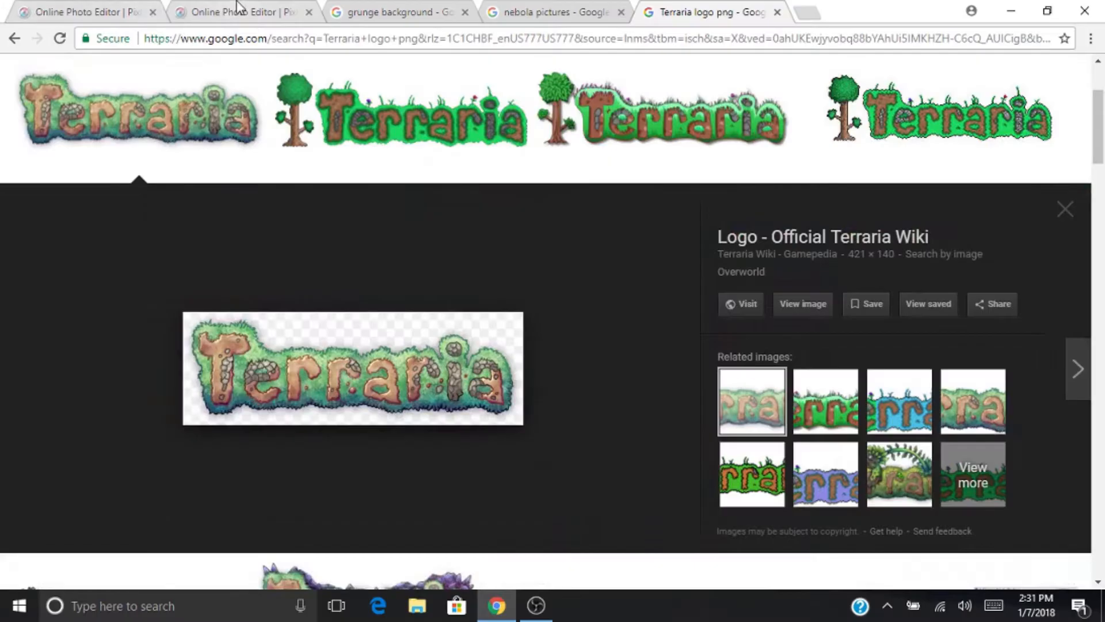
Switch back to Pixlr, open Terraria-official-website-2014.png as a layer and move the logo to the upper part of the image.
click(233, 12)
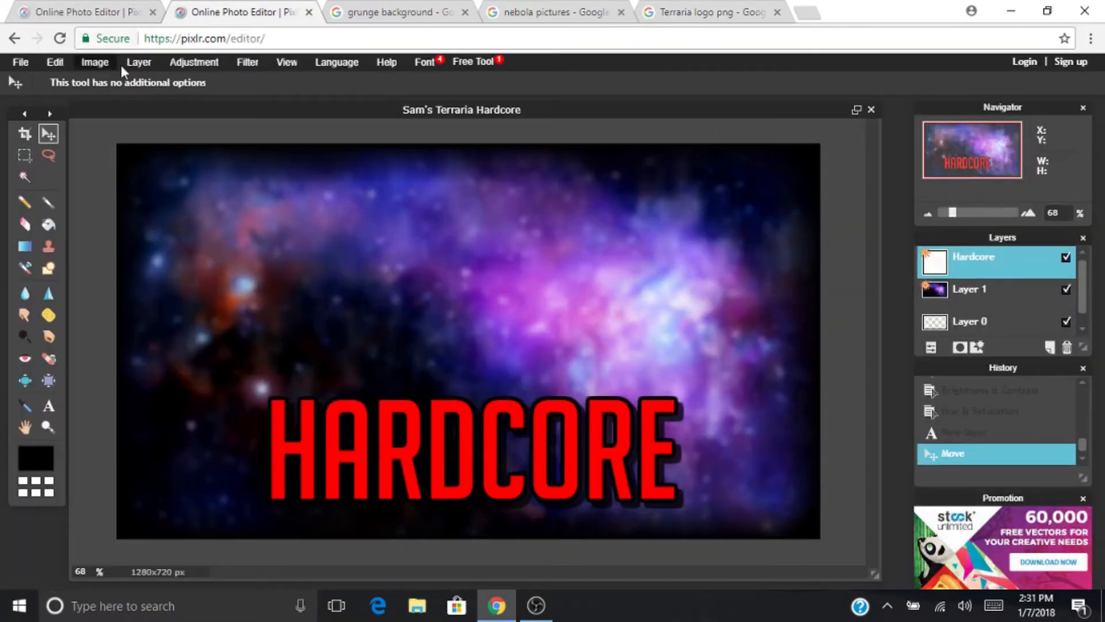
click(138, 63)
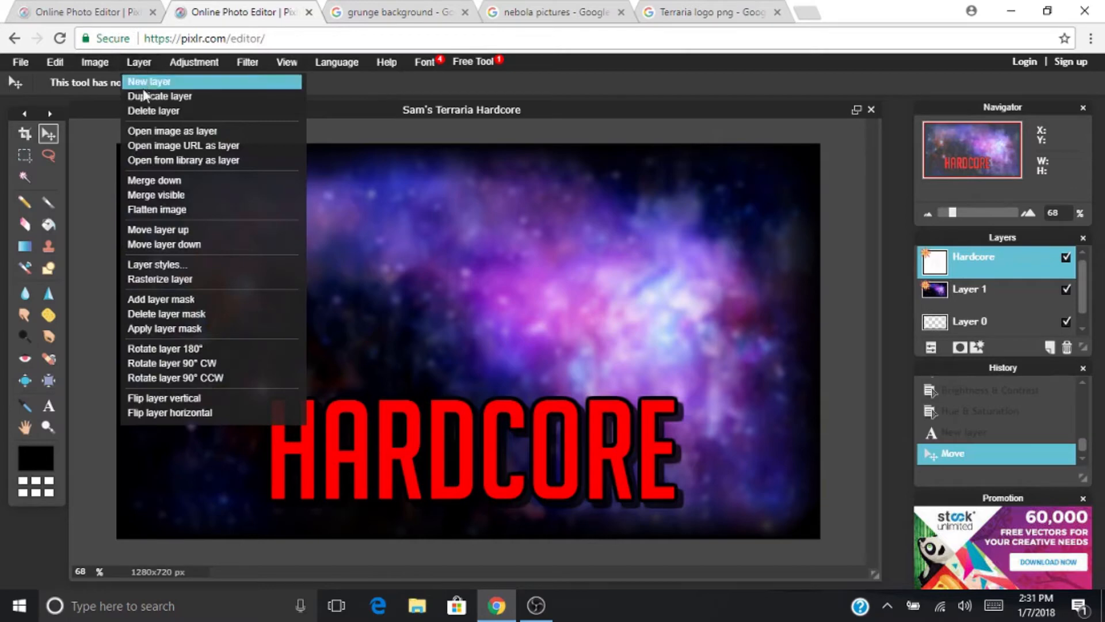
click(179, 135)
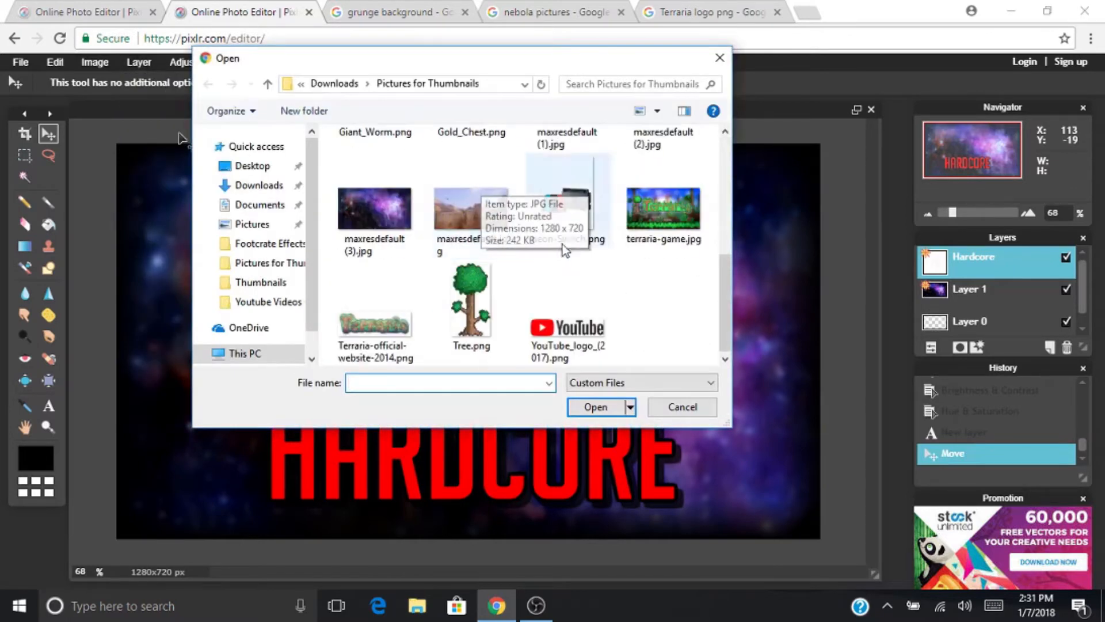
double_click(377, 327)
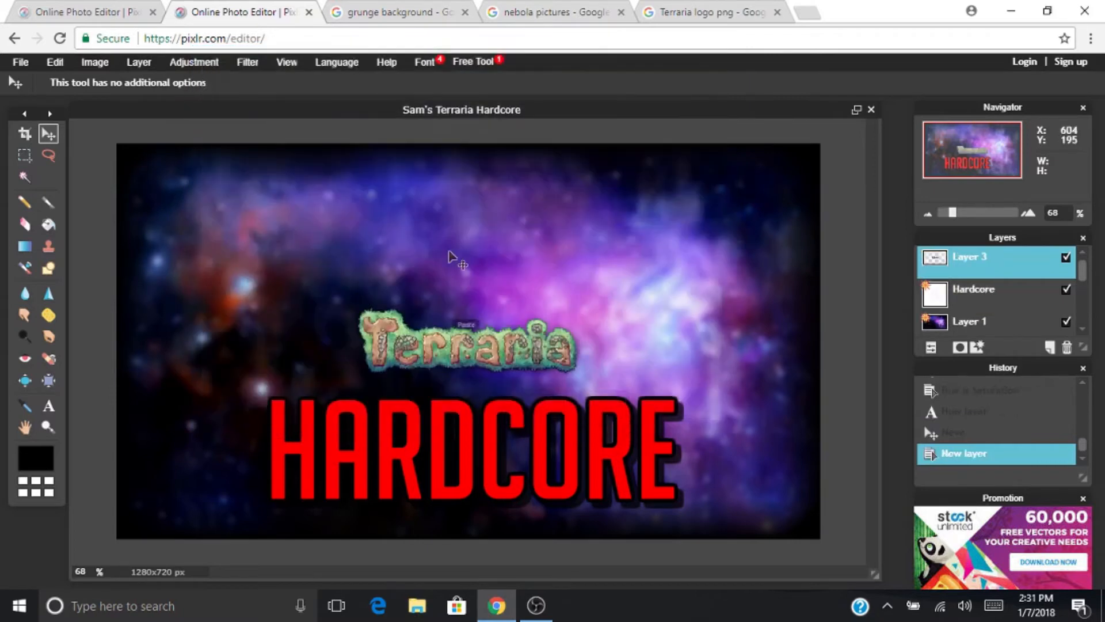
drag(481, 350, 403, 206)
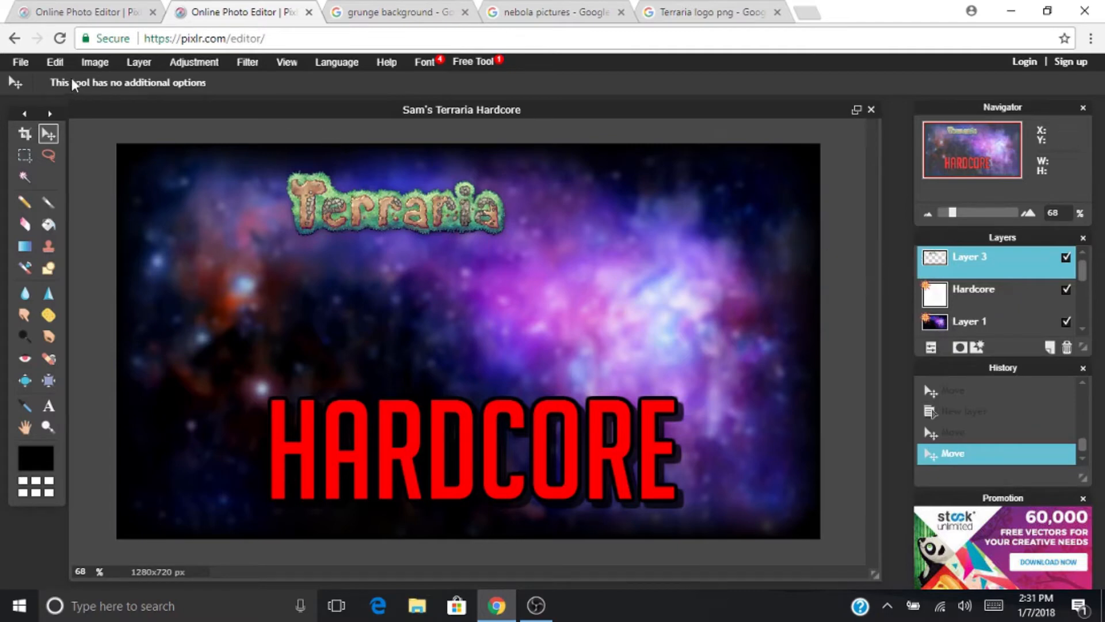
Enlarge the Terraria logo with Free transform to roughly two thirds of the image width, position it above the Hardcore text and apply the transform.
click(56, 63)
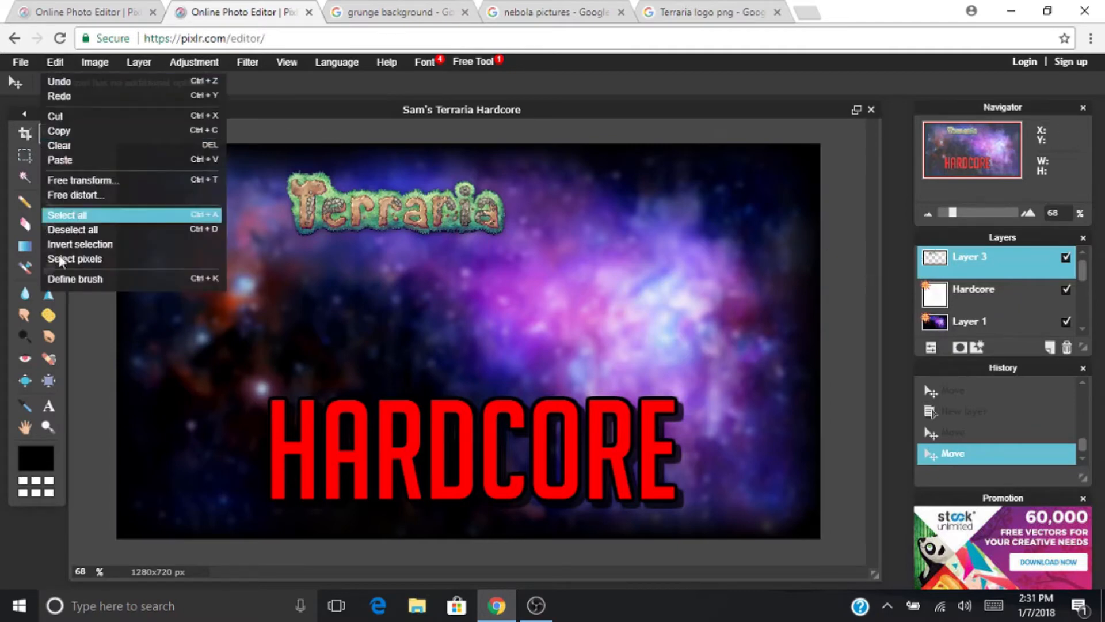
click(86, 180)
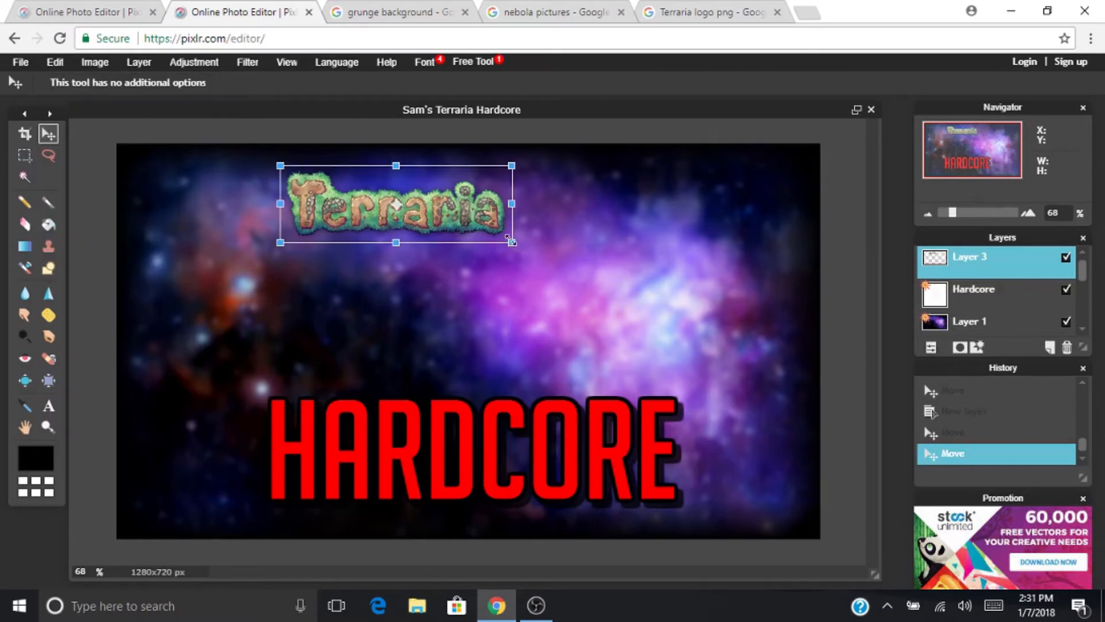
drag(512, 242, 325, 231)
drag(248, 211, 643, 310)
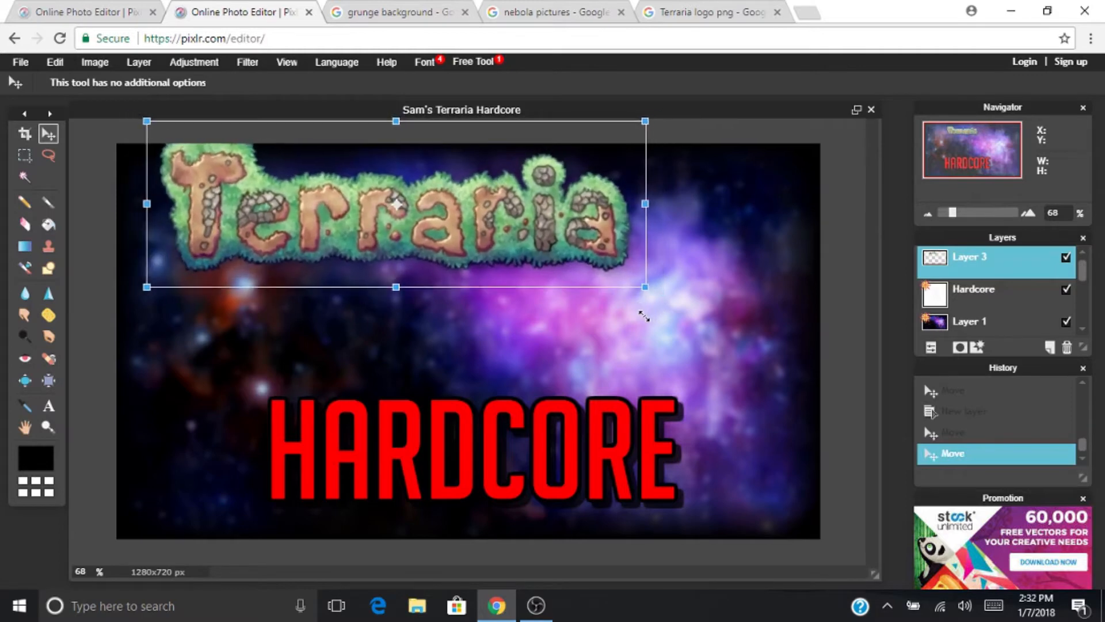
drag(333, 163, 402, 200)
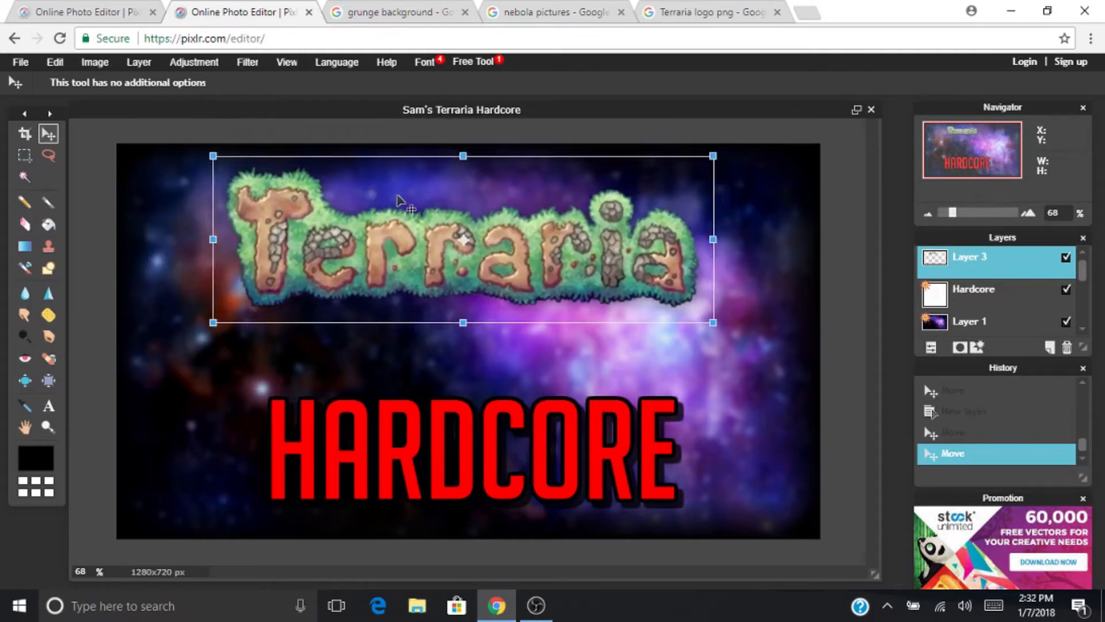
click(709, 380)
click(504, 349)
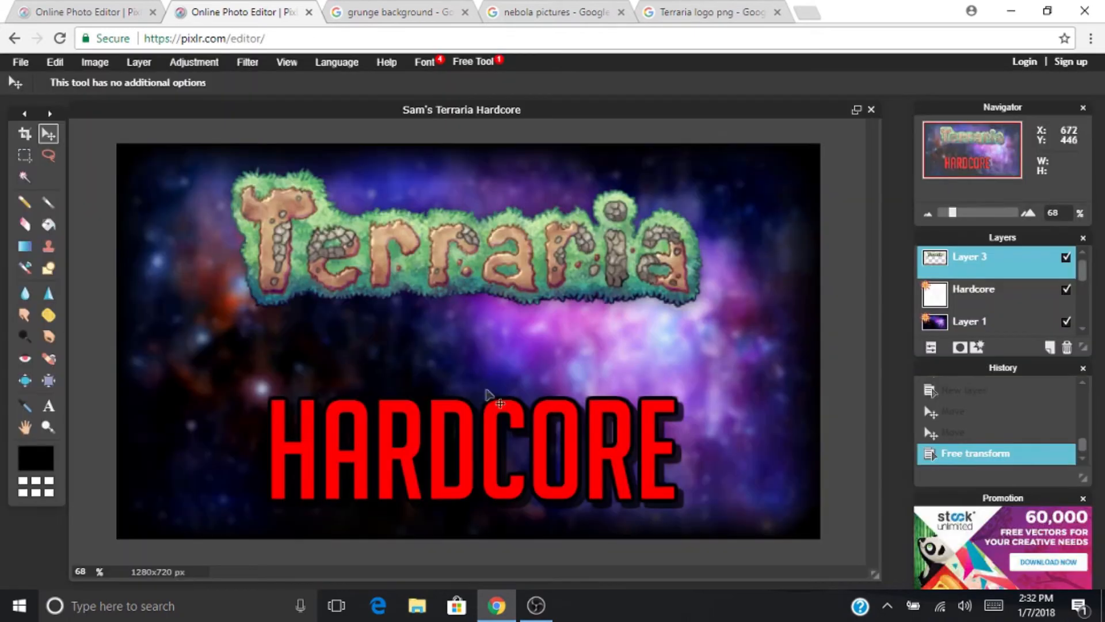
Shift the Terraria logo slightly up and right, and move the Hardcore text up closer to it.
drag(432, 427, 458, 437)
click(972, 289)
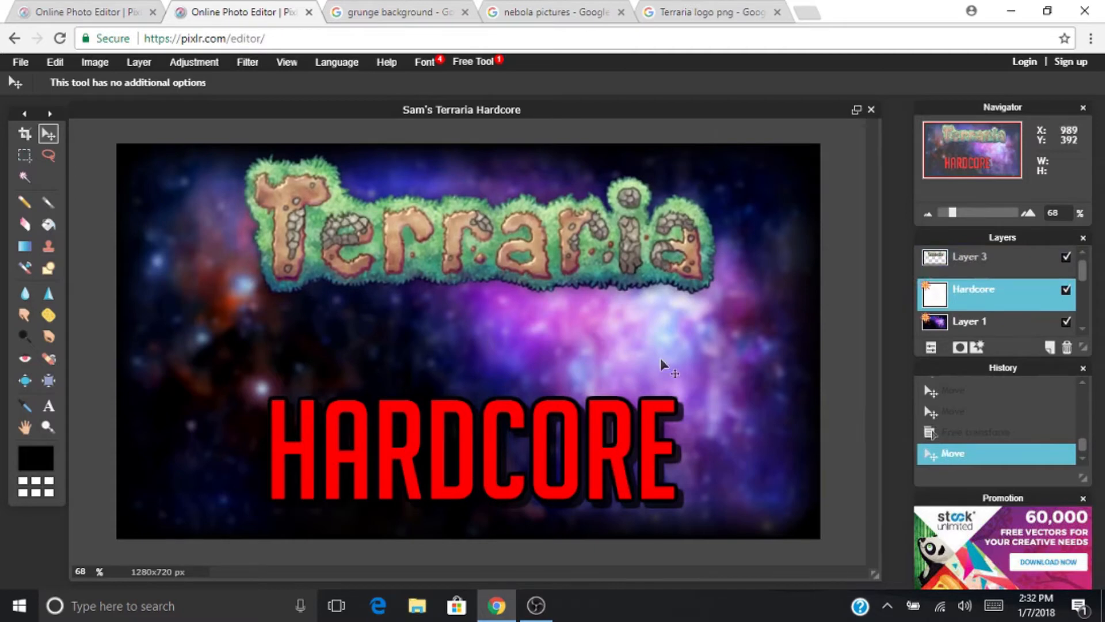
drag(538, 457, 526, 401)
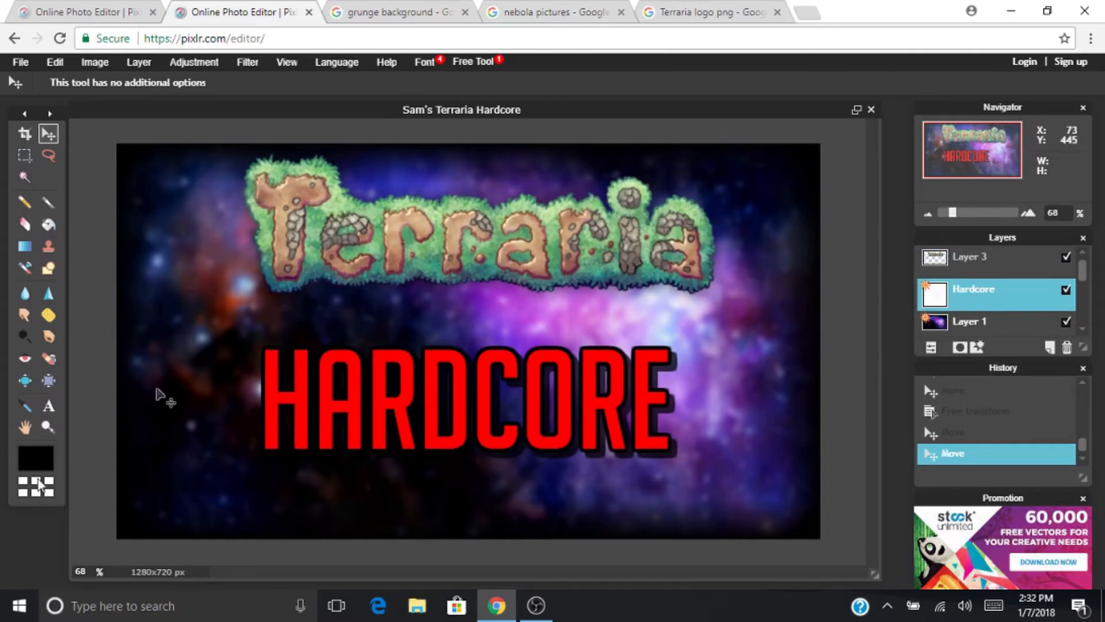
Add a new text layer reading "3" in the Nexa Bold font at size 250.
click(49, 405)
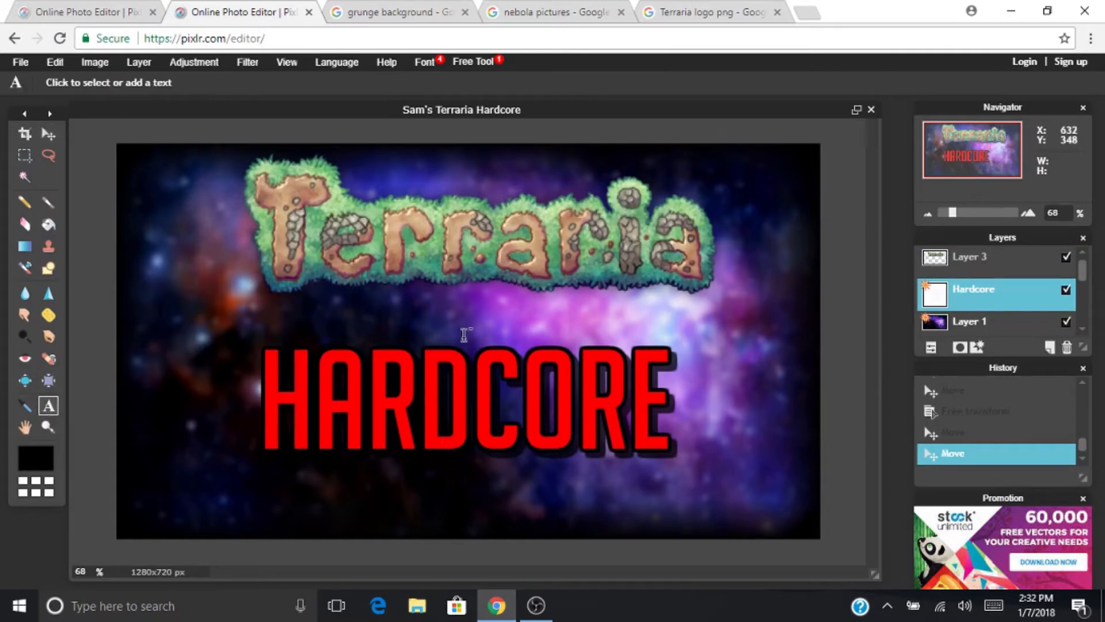
click(564, 323)
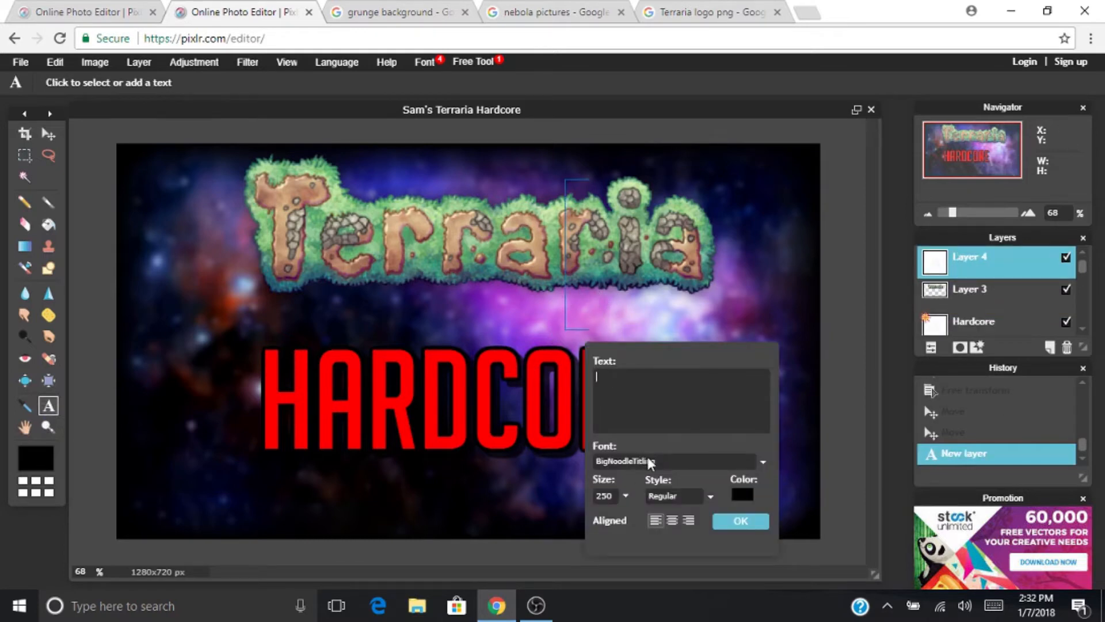
text(3)
click(633, 464)
scroll(674, 522, down, 10)
scroll(675, 522, down, 10)
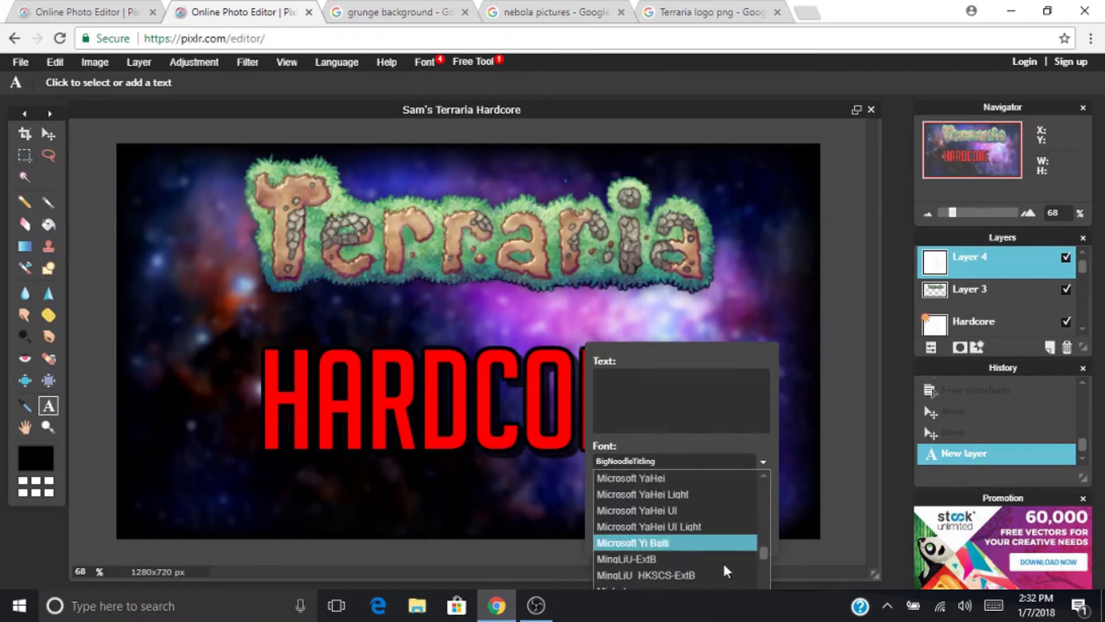
scroll(762, 553, down, 3)
scroll(762, 555, down, 1)
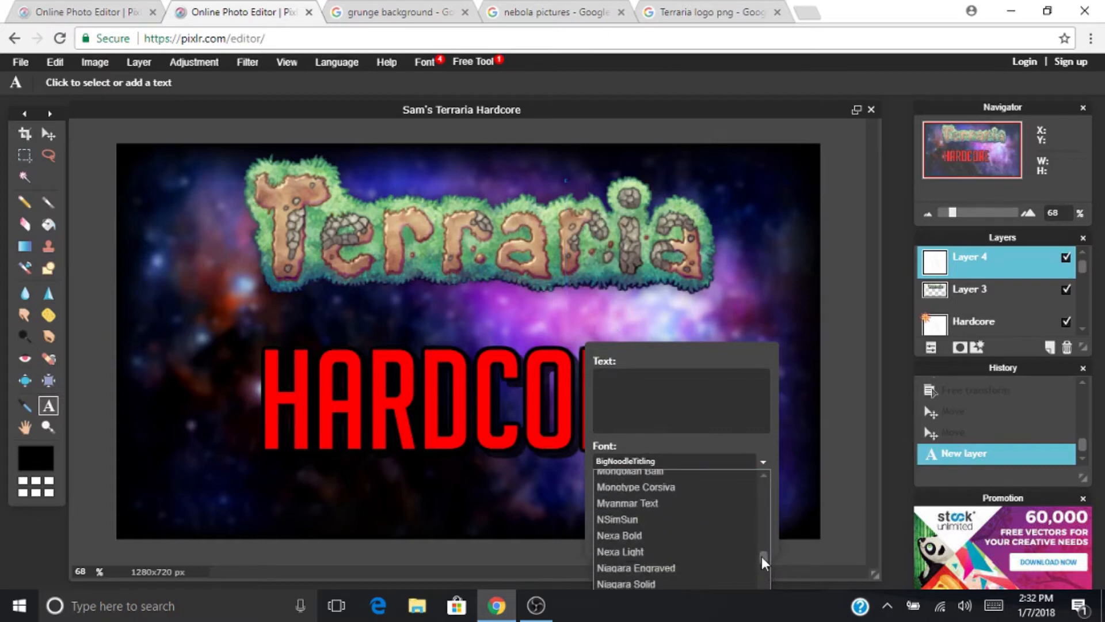
click(665, 532)
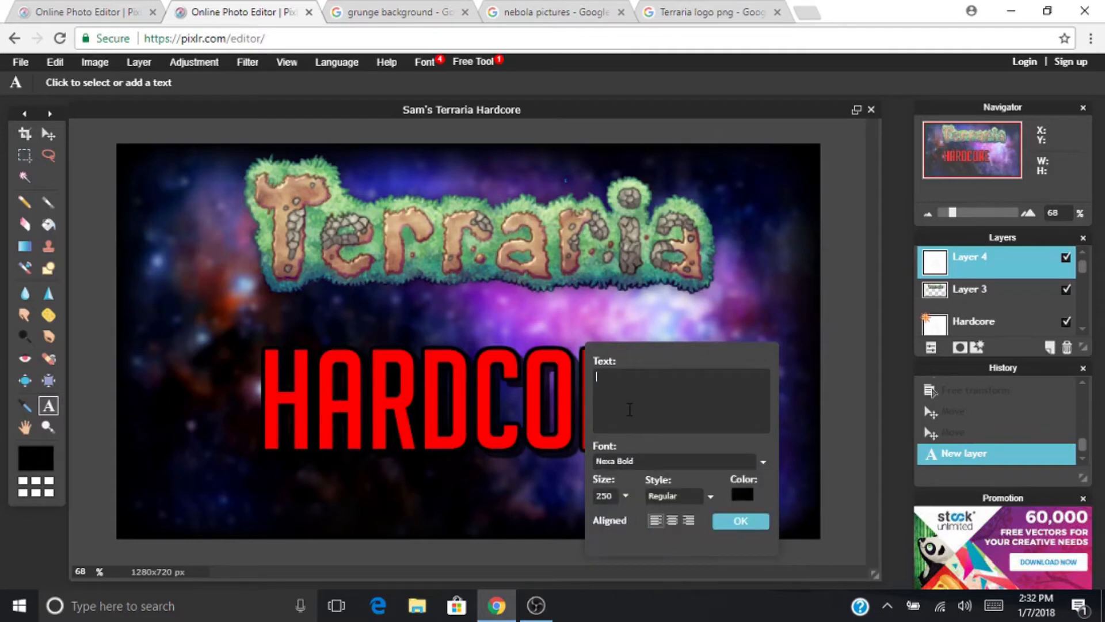
text(3)
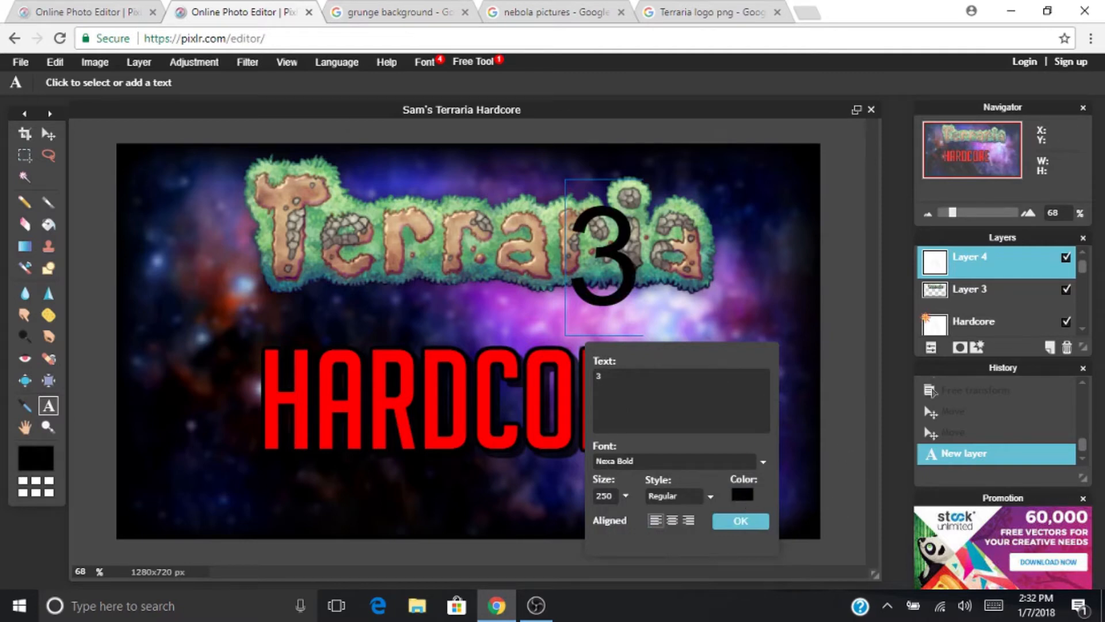
Color the 3 yellow and confirm the text settings.
click(742, 493)
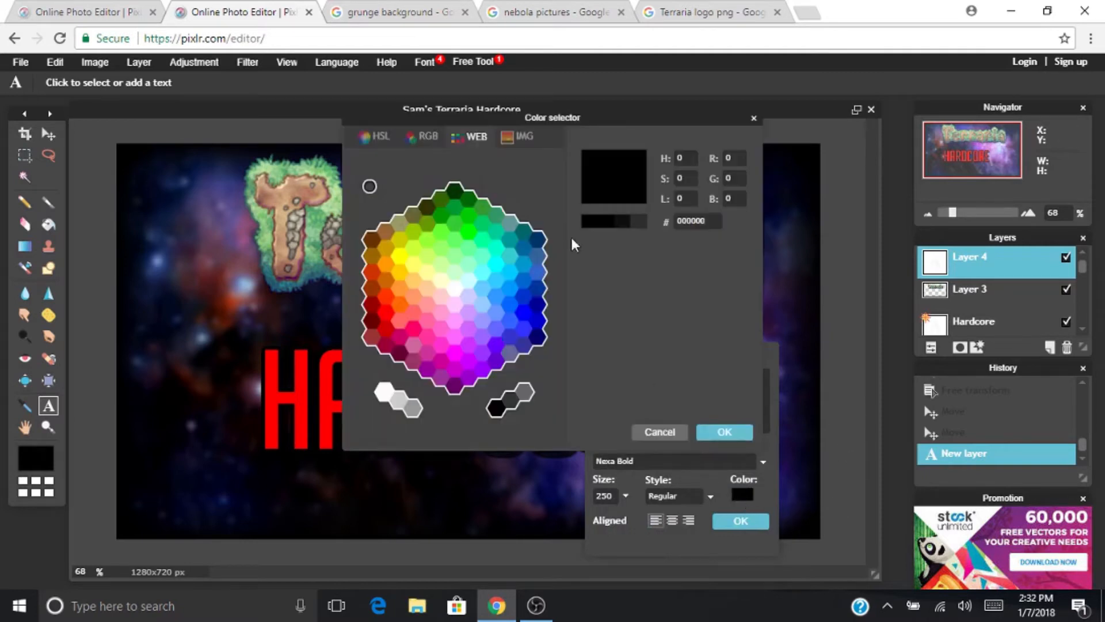
click(400, 255)
click(717, 433)
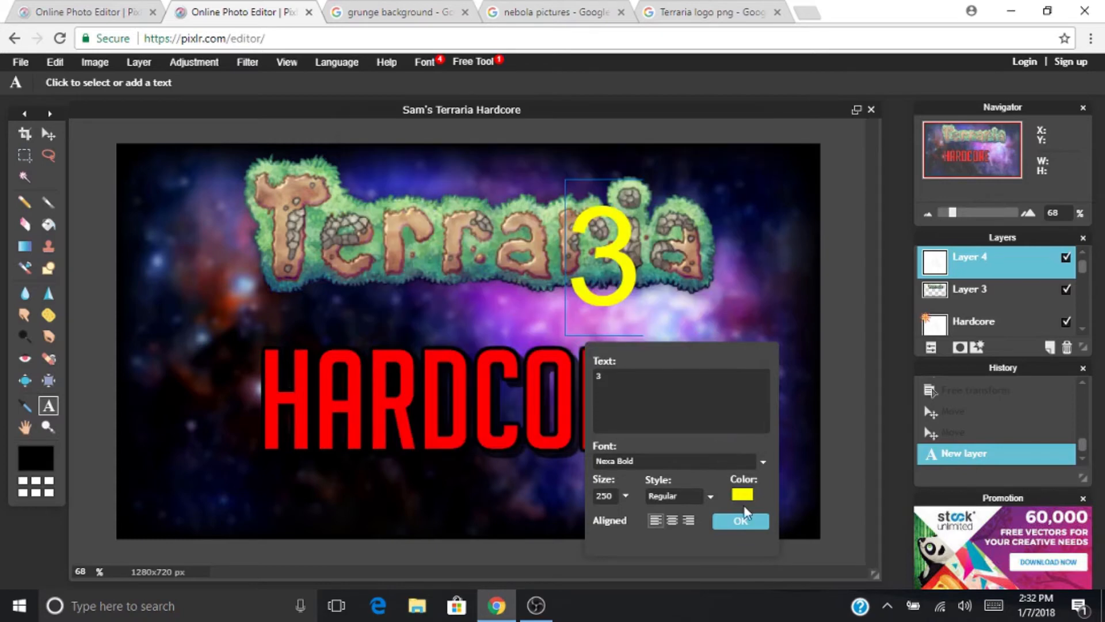
click(739, 525)
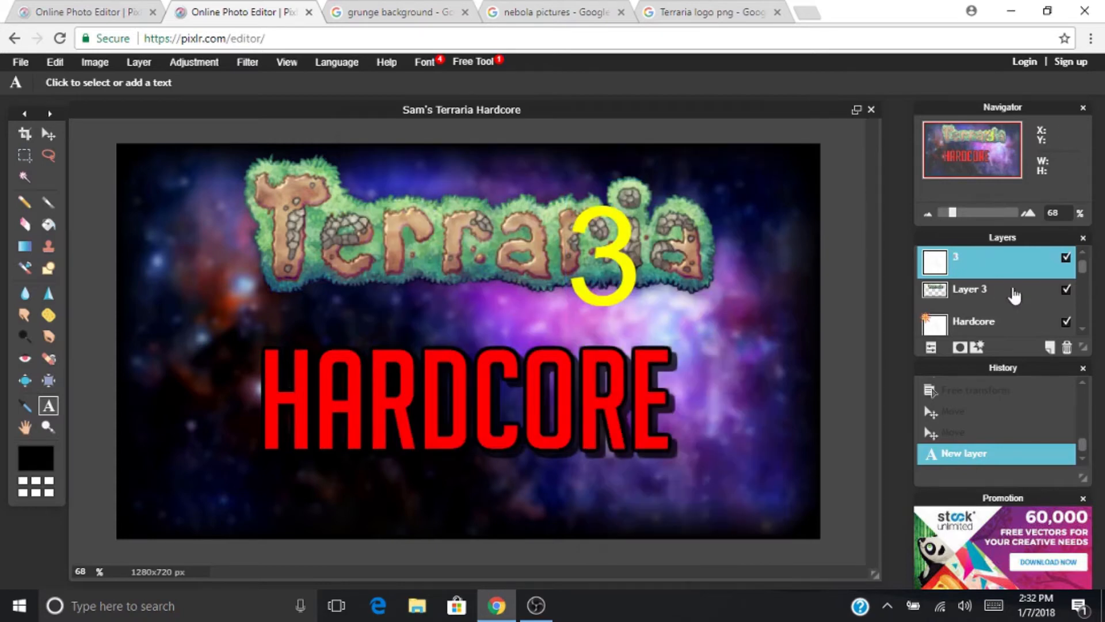
Add layer styles to the 3: a black outer glow with hardness 10 and a drop shadow.
right_click(967, 263)
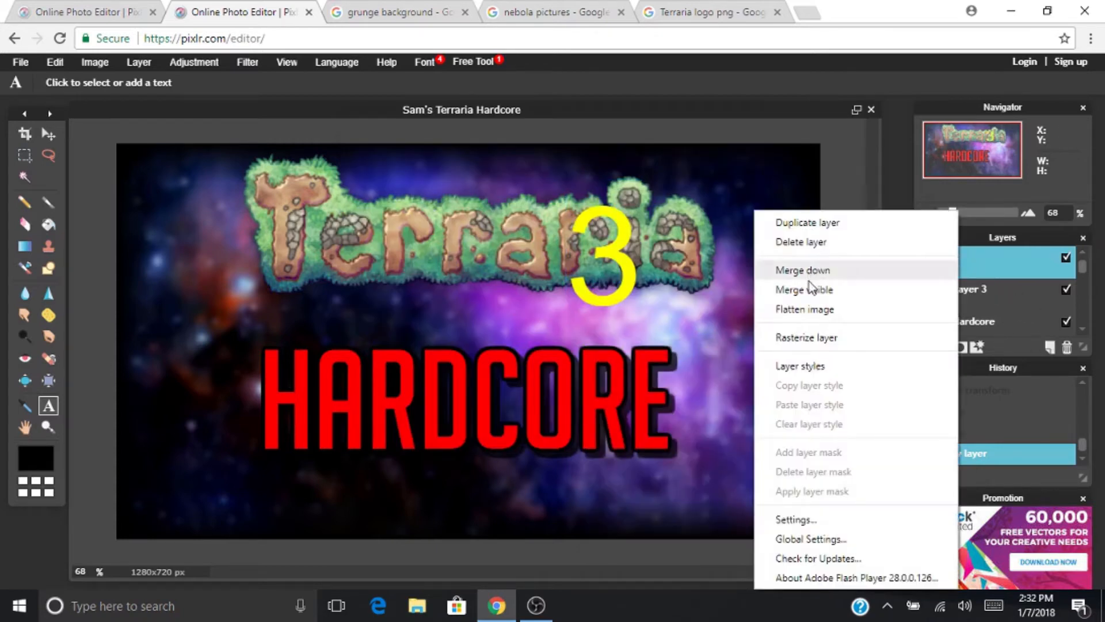
click(833, 364)
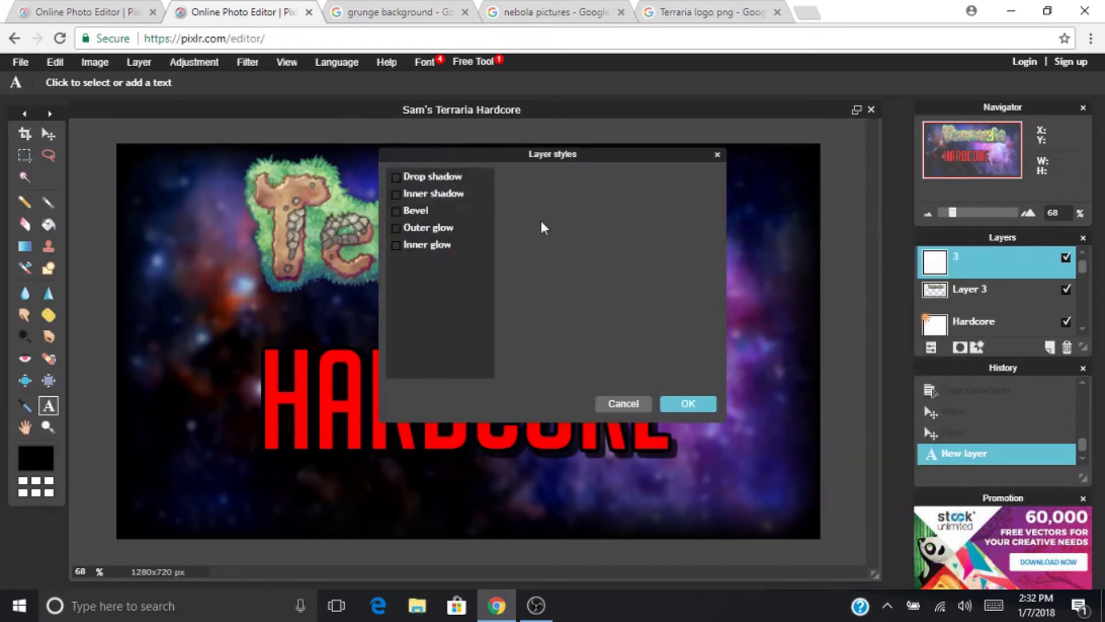
click(419, 229)
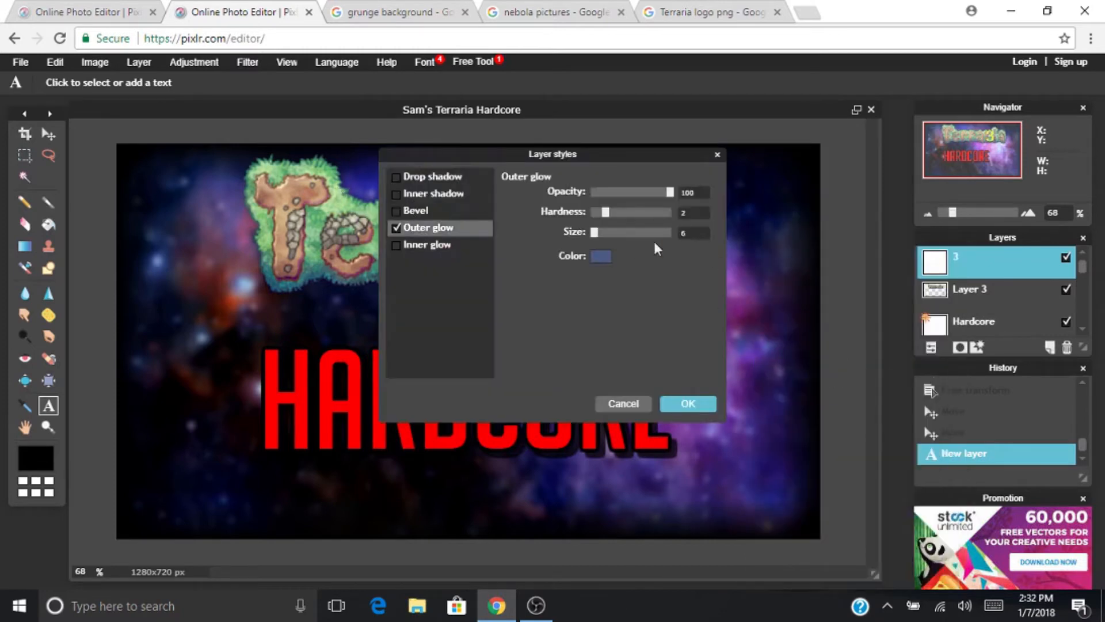
click(602, 257)
click(495, 409)
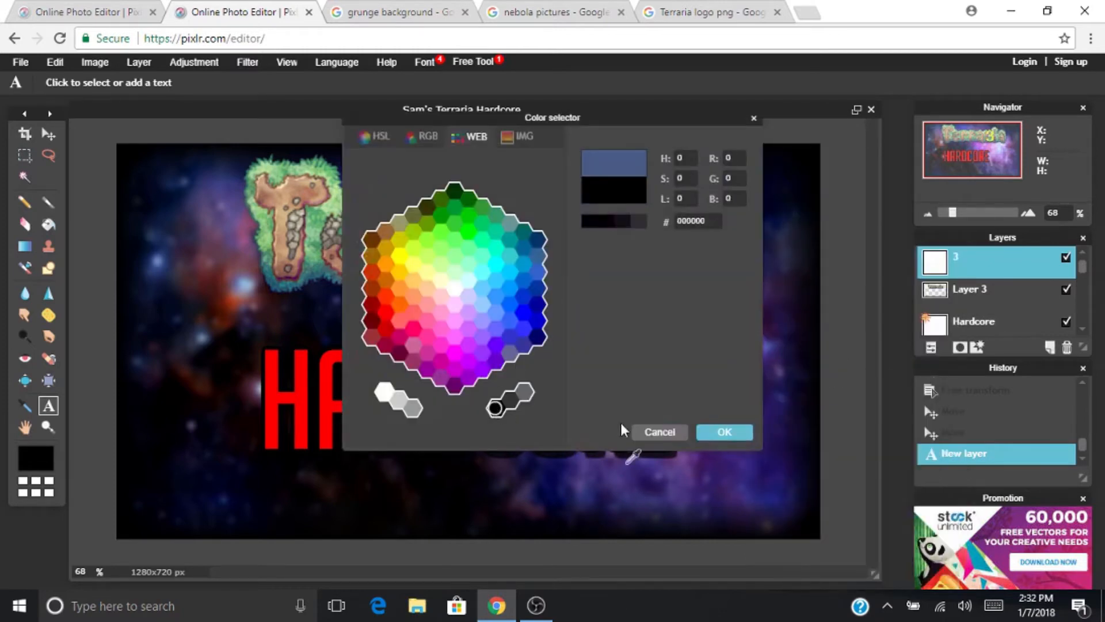
click(713, 435)
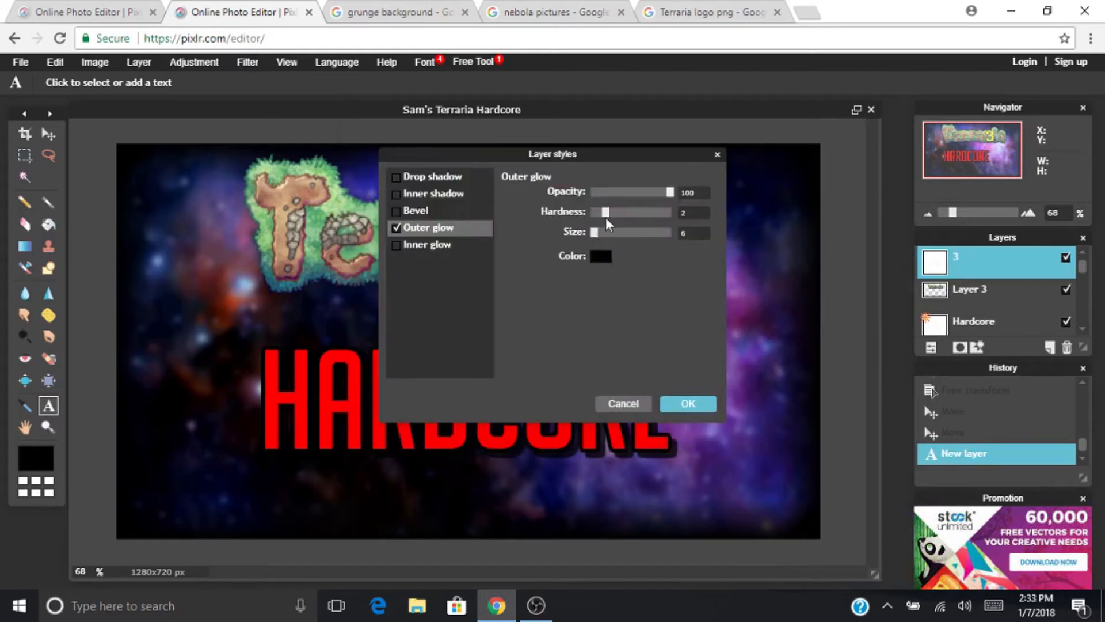
drag(606, 218, 902, 262)
click(461, 180)
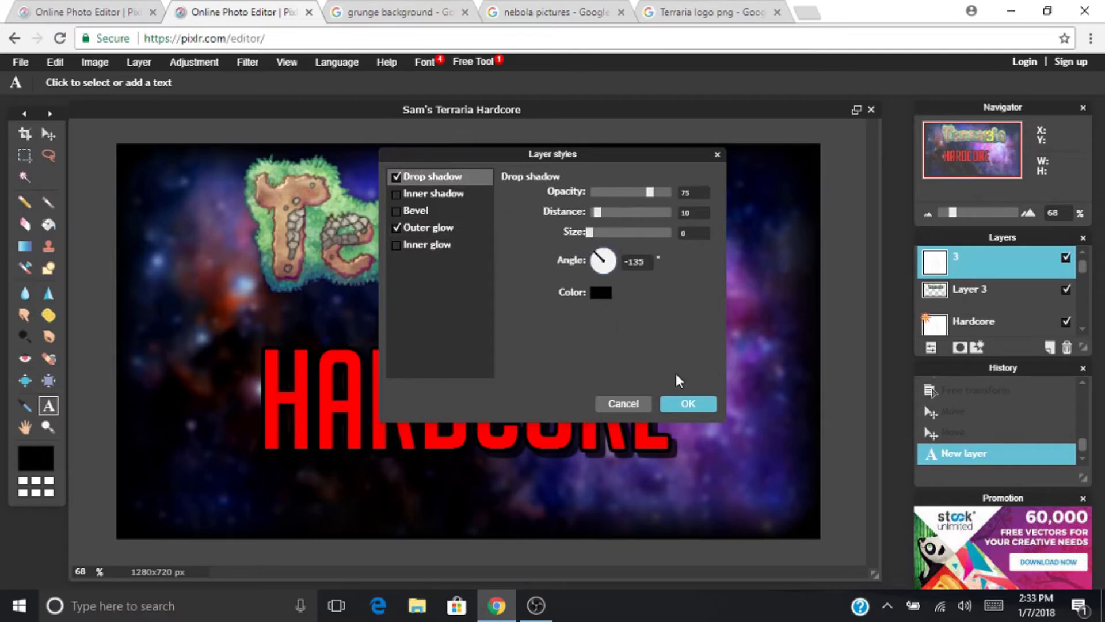
click(686, 403)
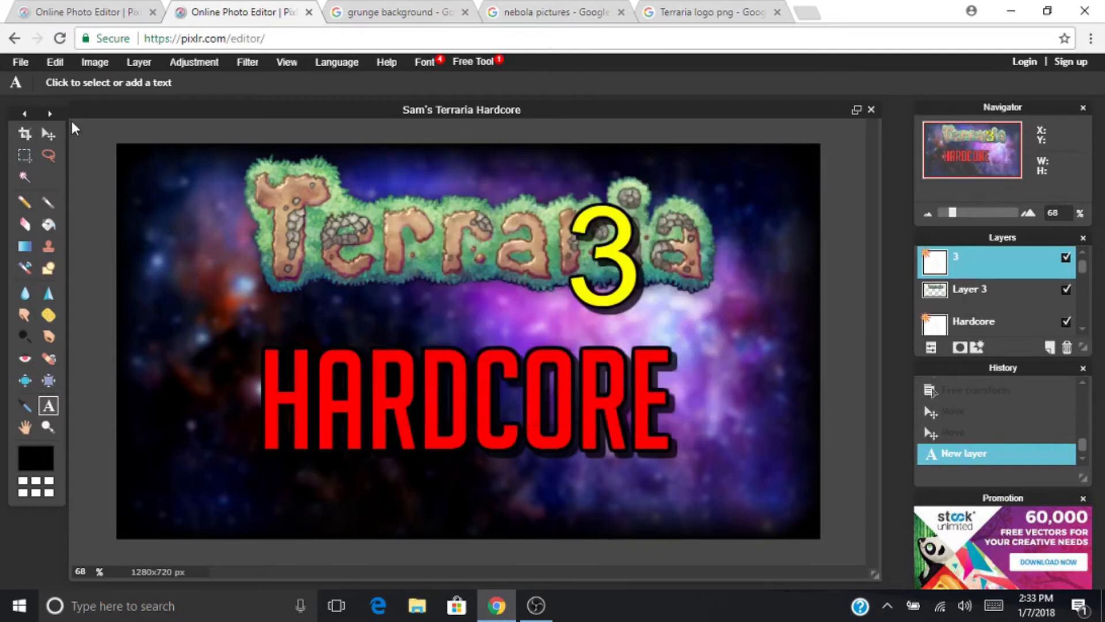
Place the 3 at the upper end of the Terraria logo, just past the final a, and set its outer glow size to 10.
click(49, 133)
drag(594, 250, 757, 227)
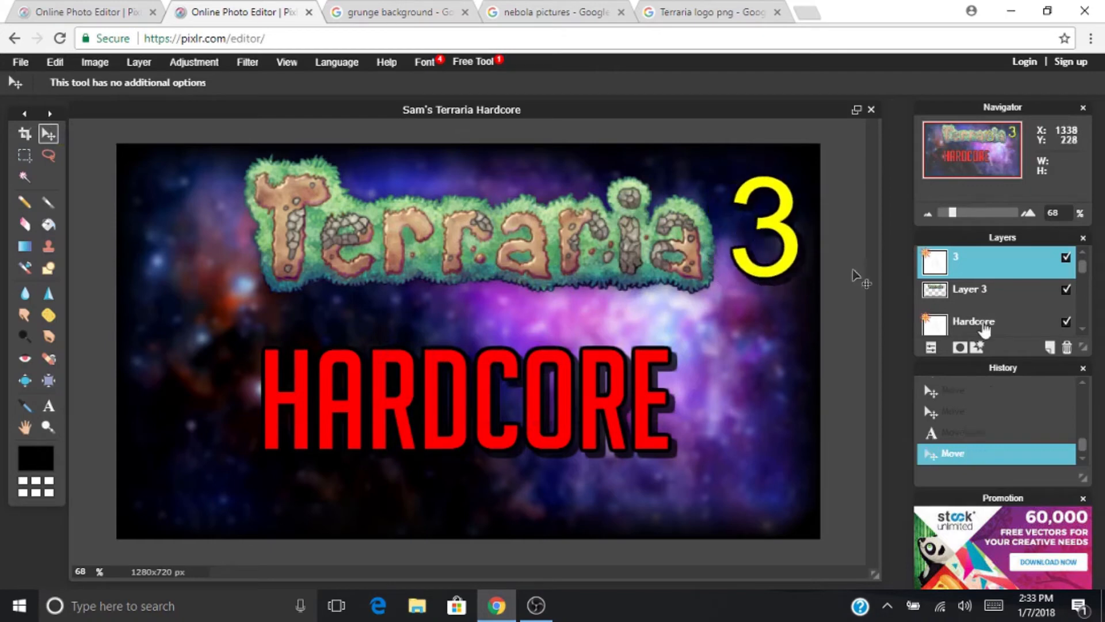
right_click(960, 265)
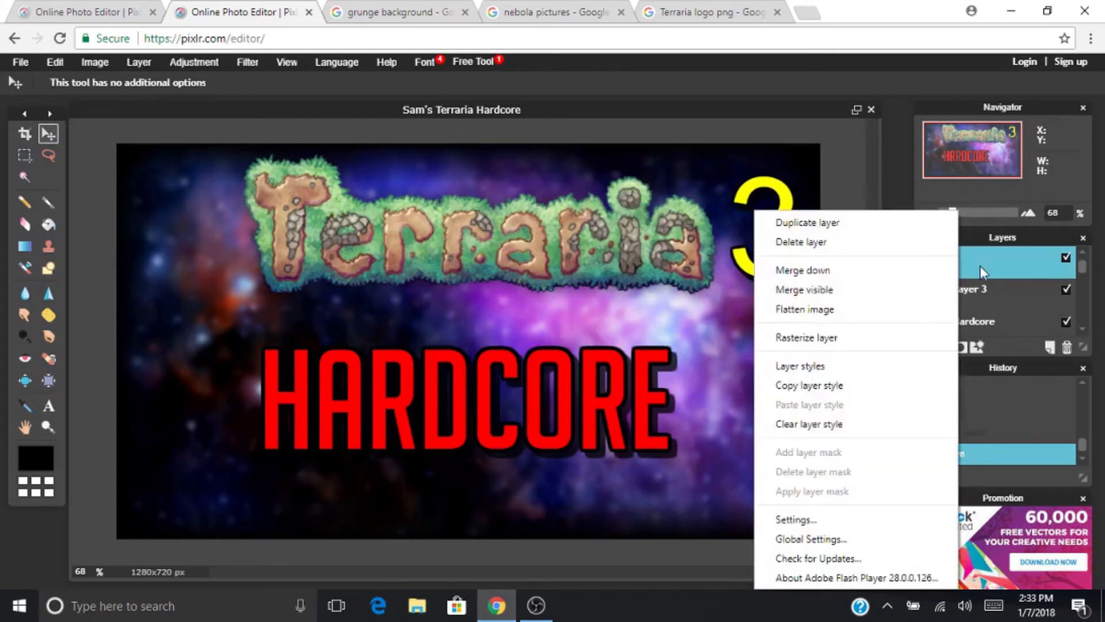
click(802, 384)
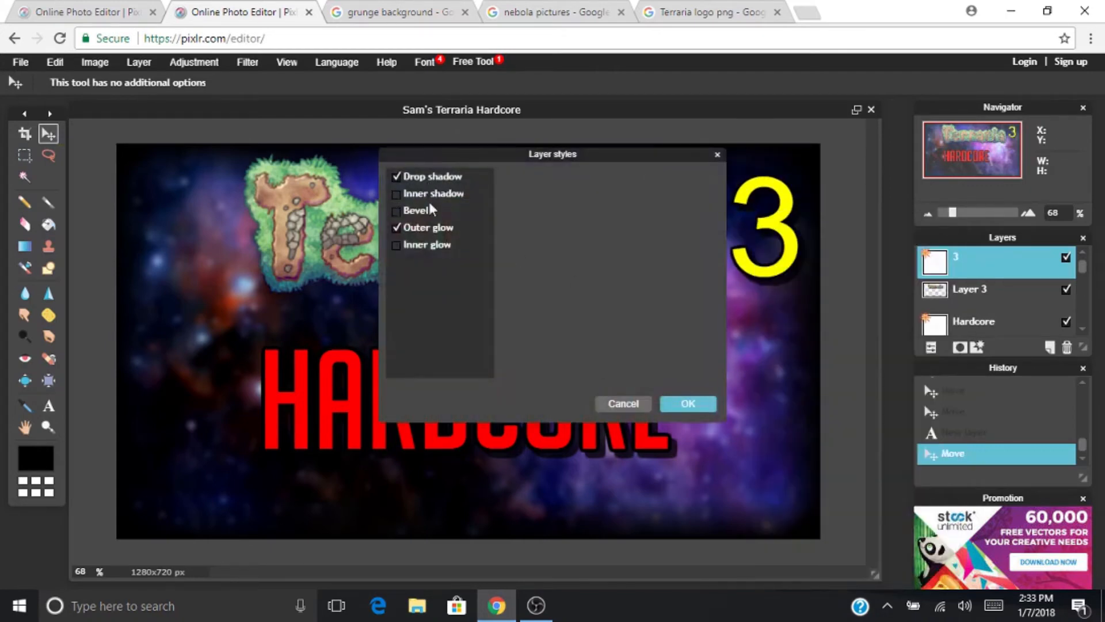
click(439, 230)
click(462, 175)
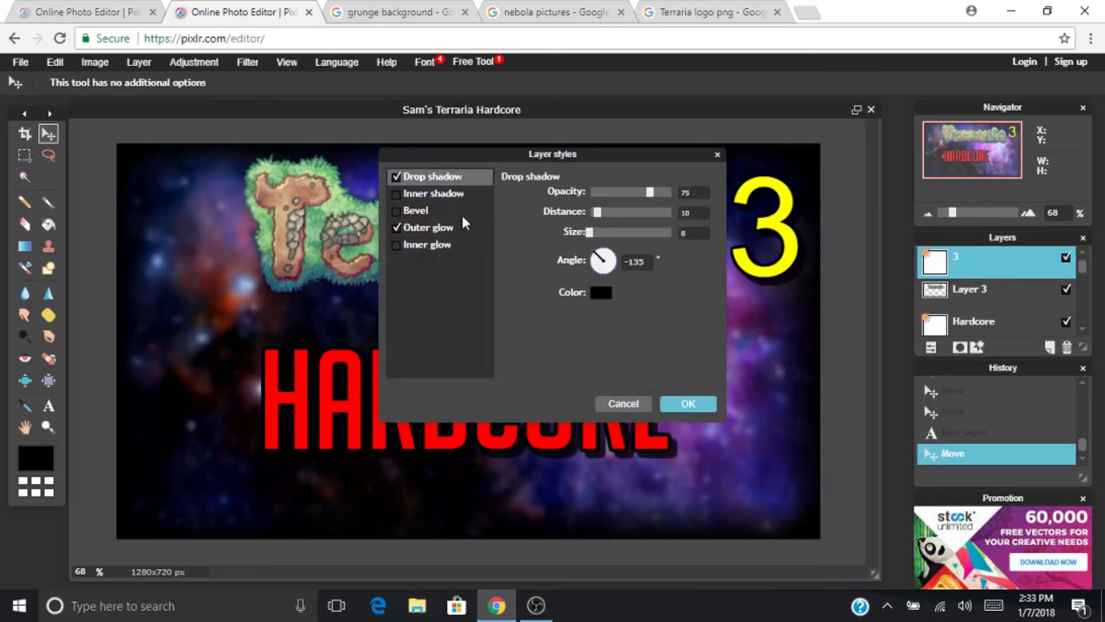
click(457, 230)
drag(596, 232, 598, 233)
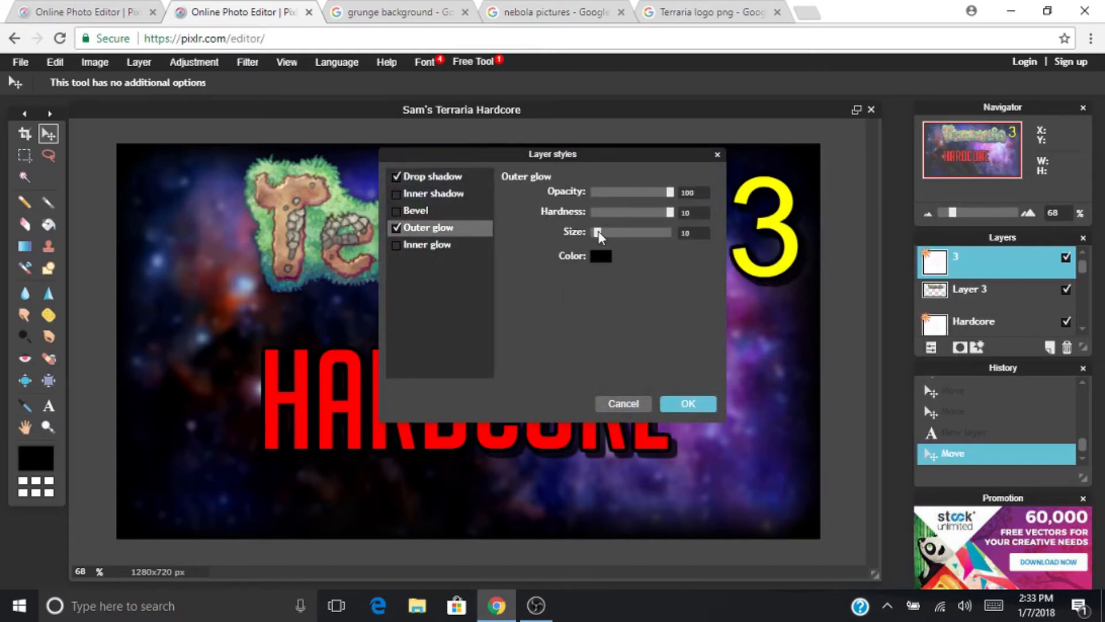
click(689, 404)
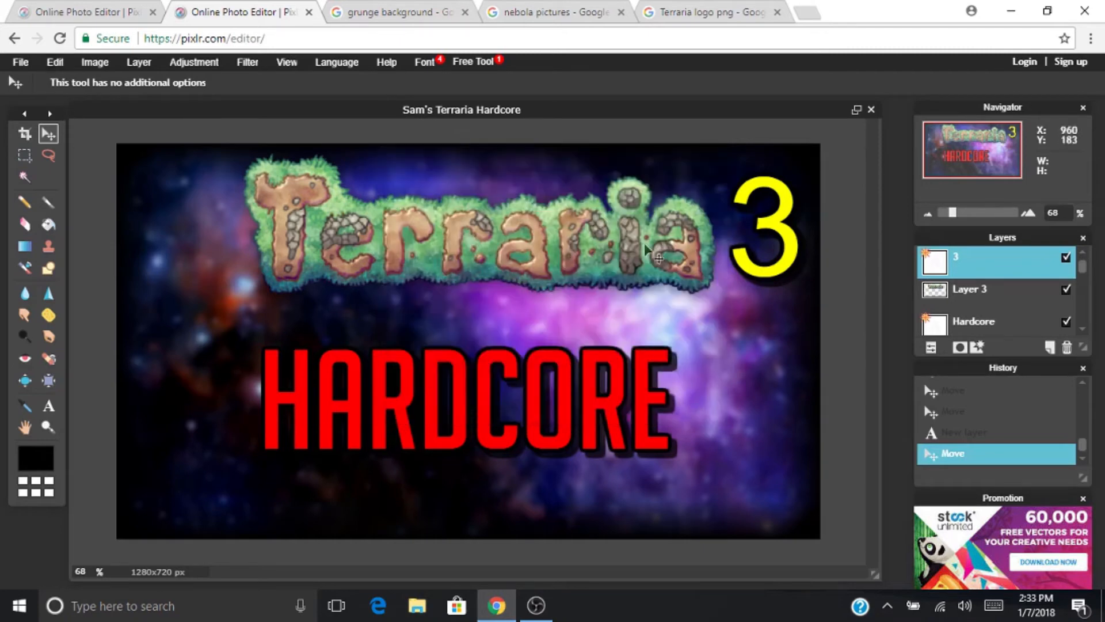
drag(775, 222, 751, 200)
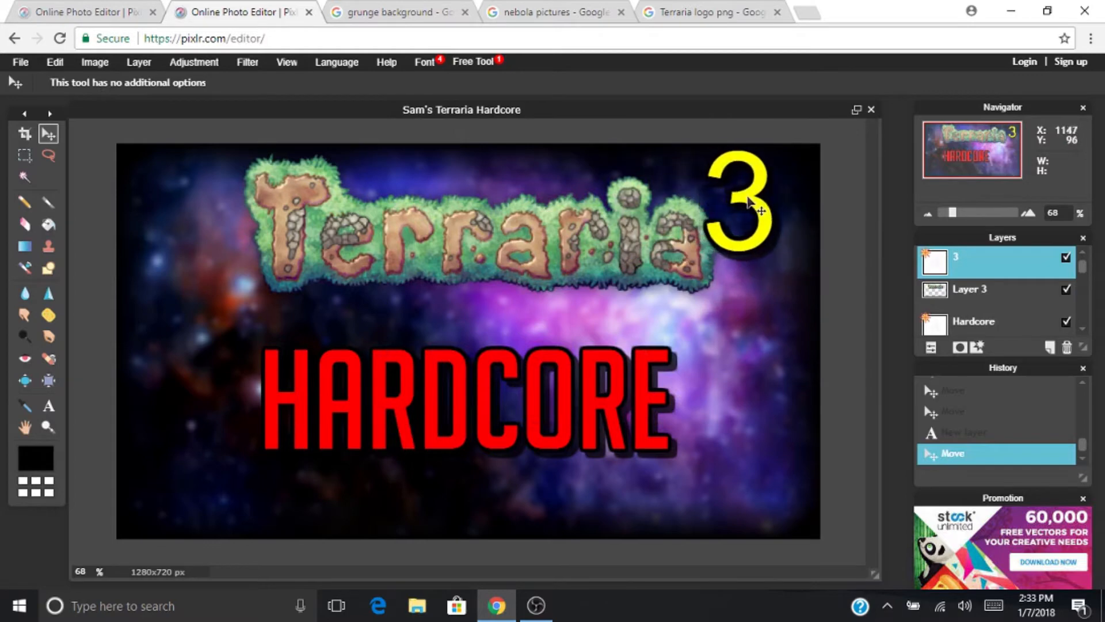
Try to apply Free transform to the 3 while it is still a text layer.
click(54, 68)
click(100, 193)
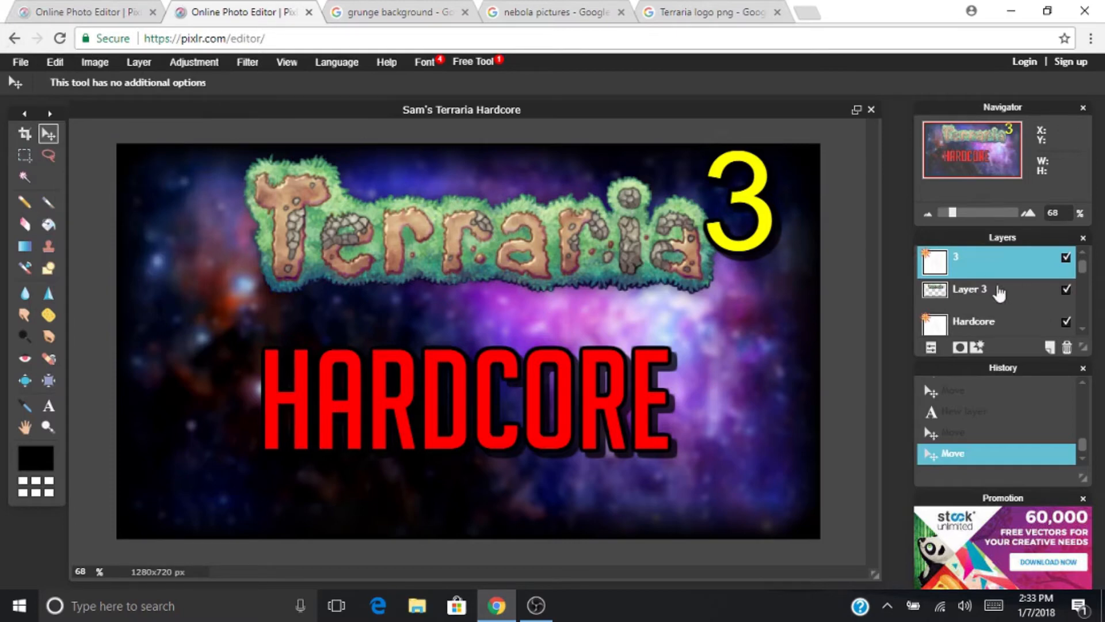
click(53, 62)
click(104, 191)
Rasterize the 3 layer and move the digit slightly down and right beside the logo.
scroll(990, 311, down, 1)
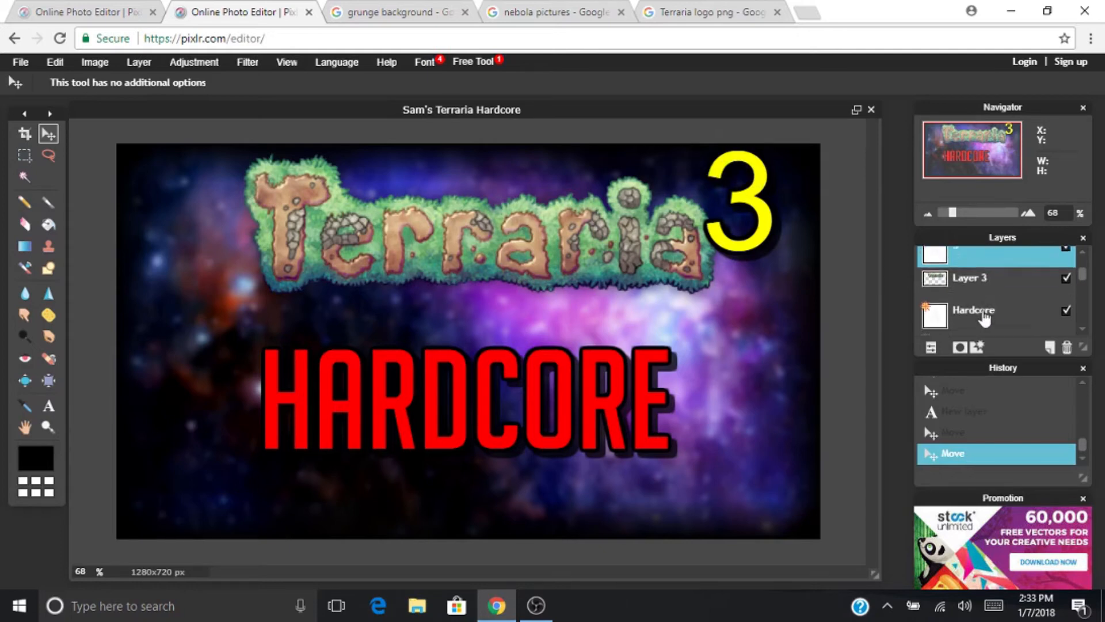
scroll(985, 317, up, 1)
right_click(980, 269)
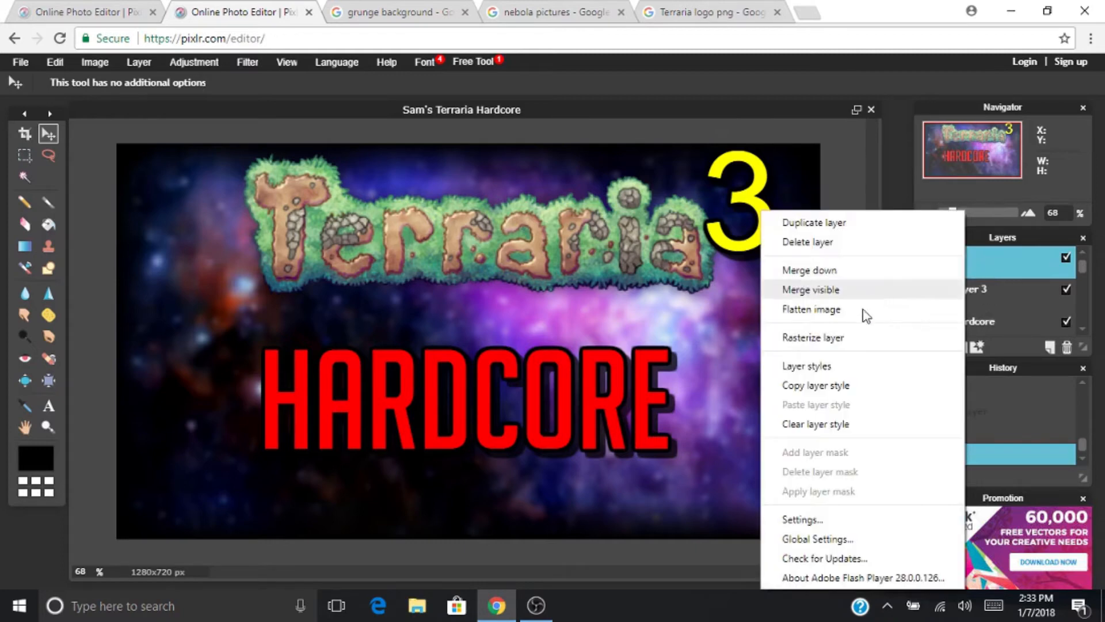
click(819, 340)
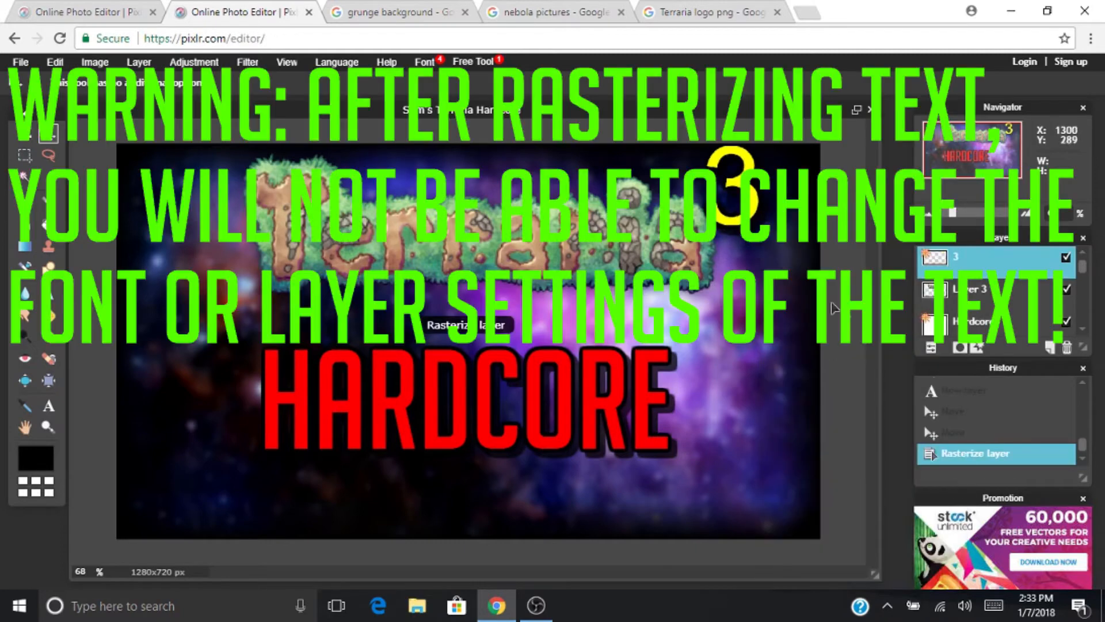
drag(734, 173, 747, 196)
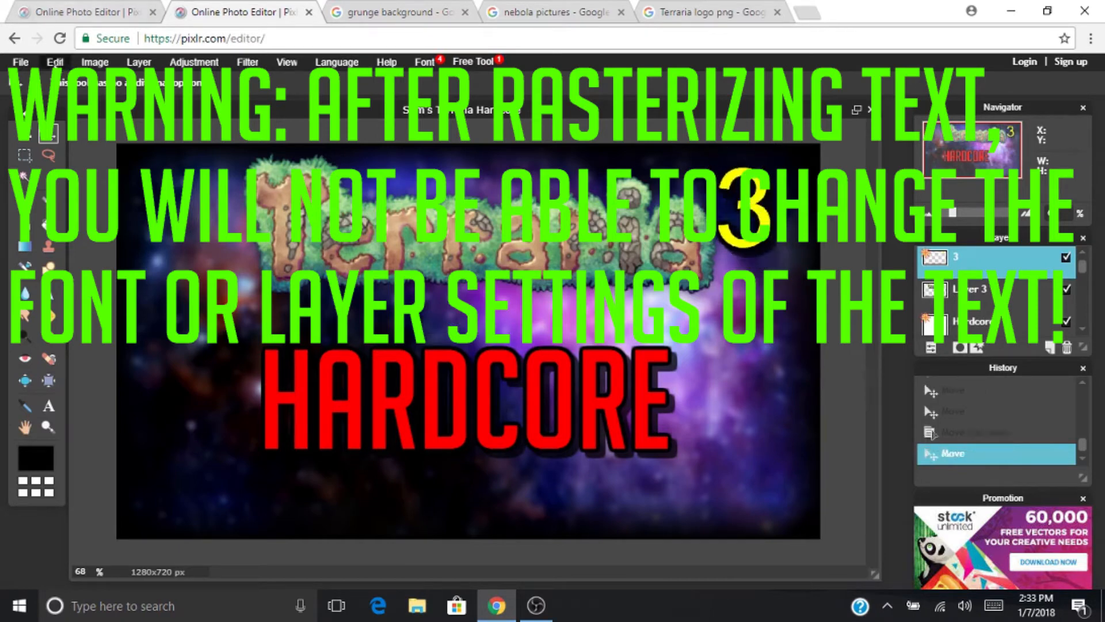
Free-transform the 3: tilt it about 20 degrees clockwise, enlarge it into the image's upper right corner and apply the changes.
click(56, 62)
click(68, 180)
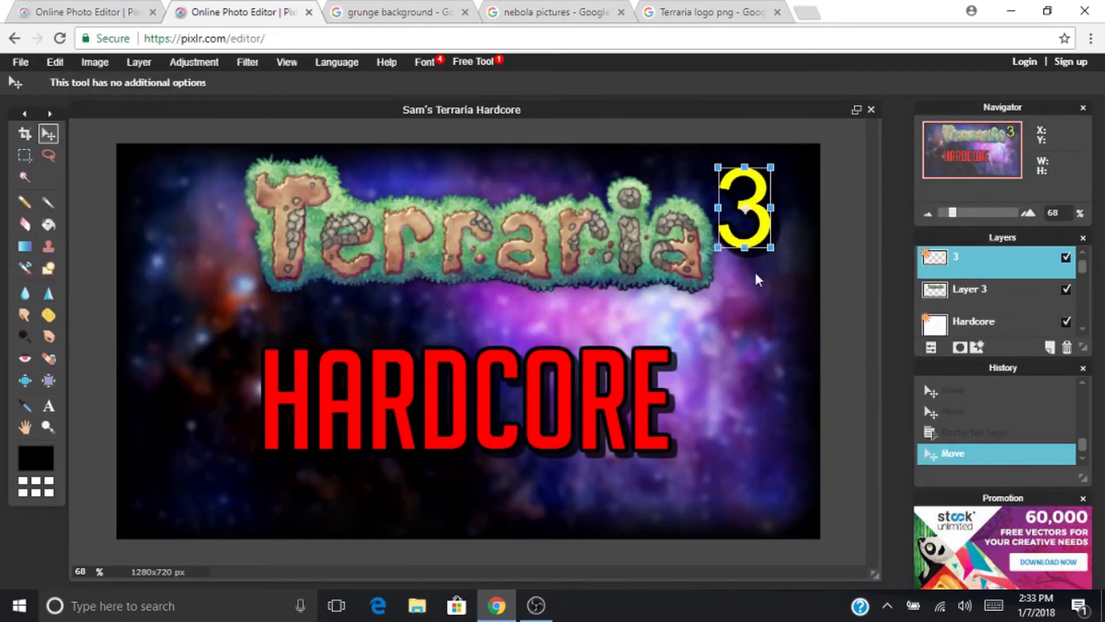
drag(772, 248, 766, 287)
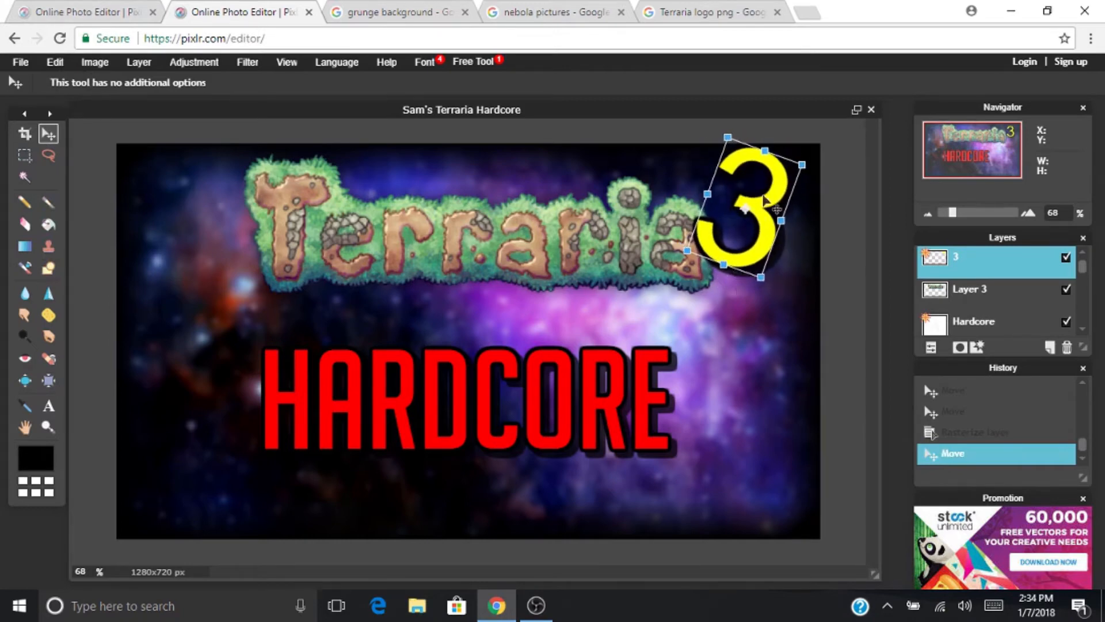
drag(763, 177, 808, 183)
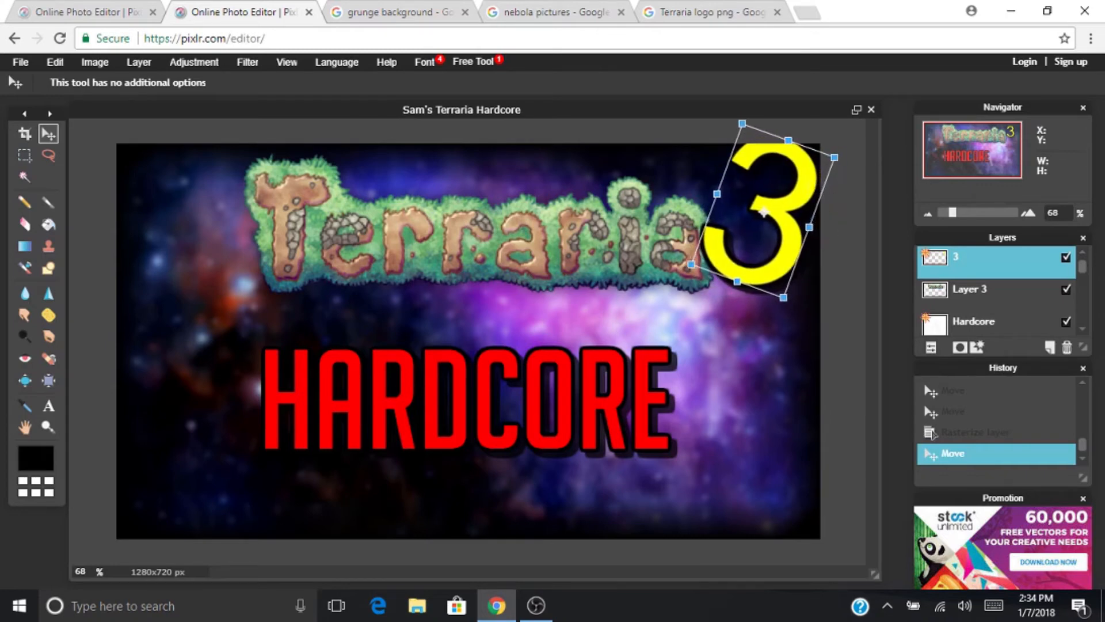
click(701, 354)
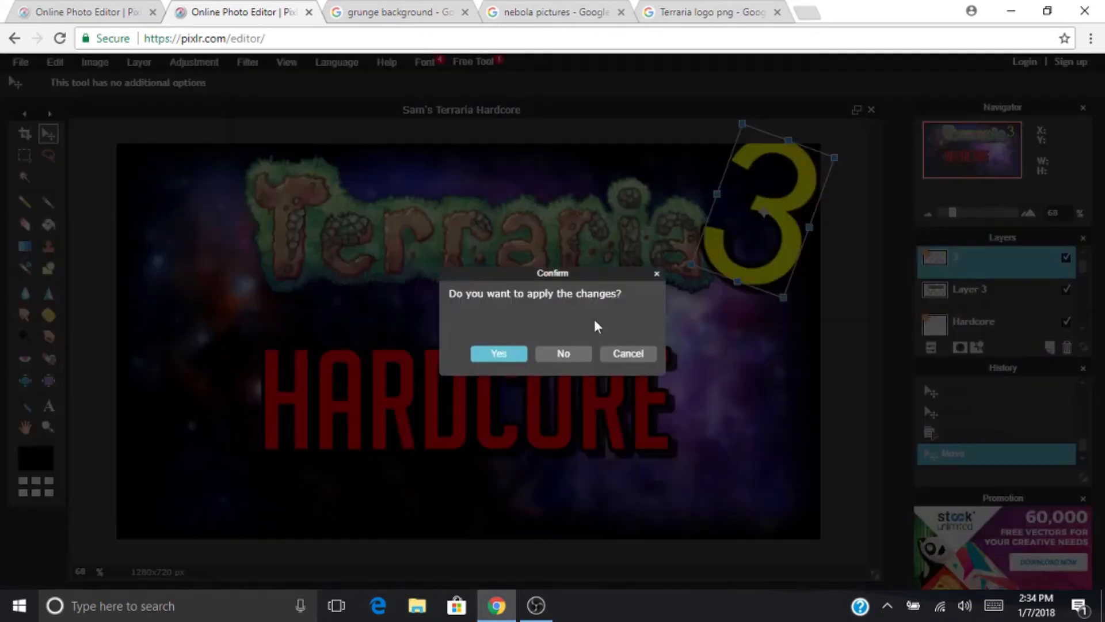
key(Return)
Reorder the layers so that the 3 sits below the Terraria logo and above the Hardcore text.
scroll(975, 296, down, 2)
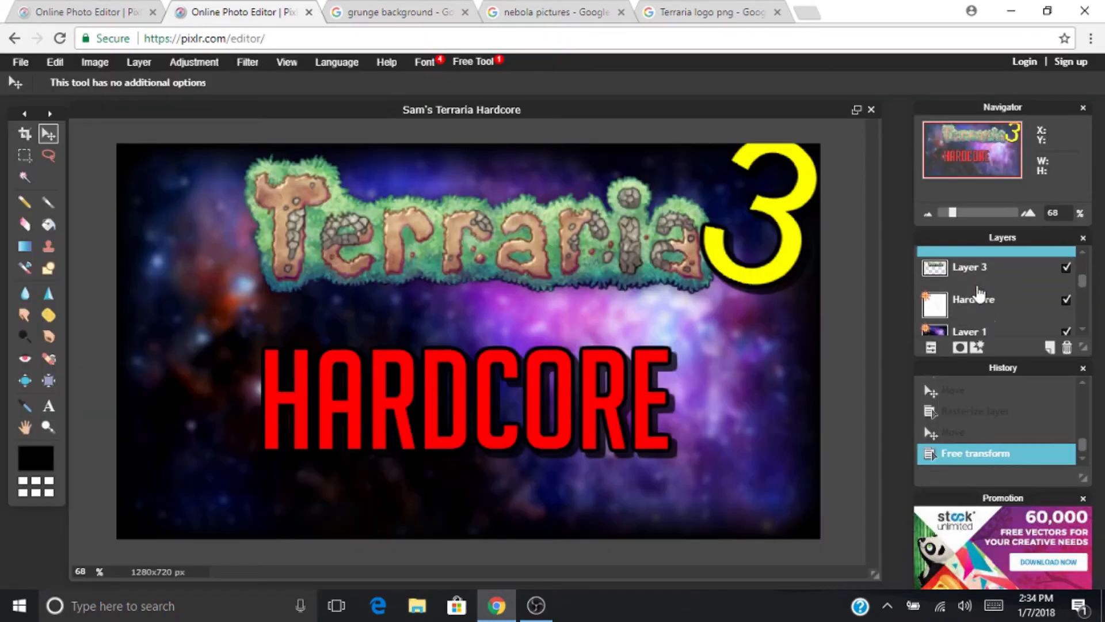
scroll(978, 295, up, 2)
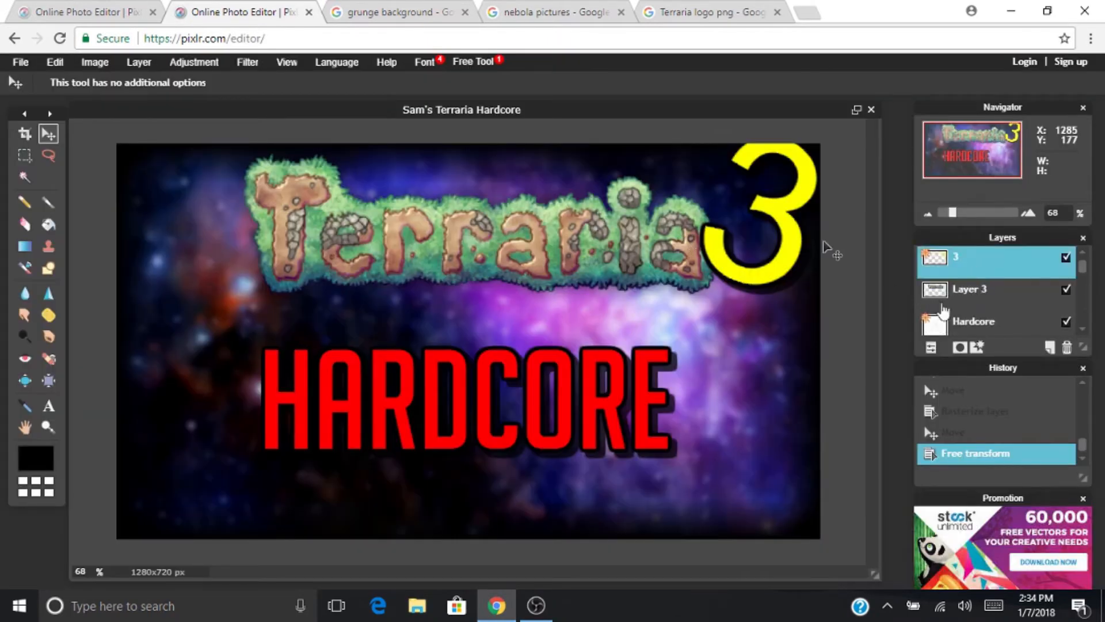
drag(974, 265, 986, 334)
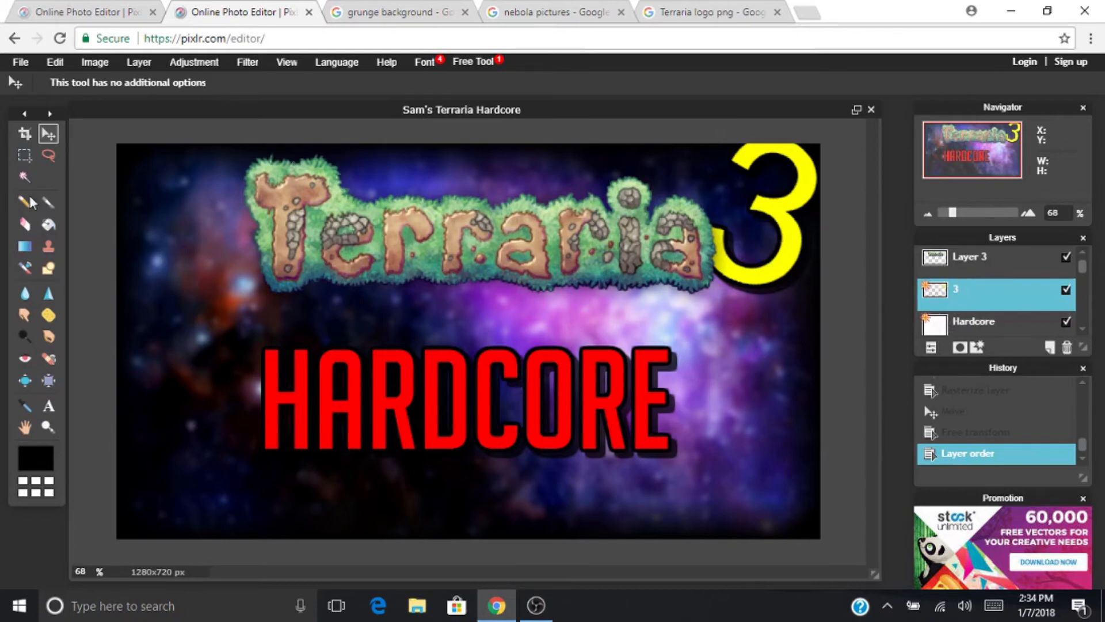
Choose the red-to-orange-yellow preset as the Gradient tool's gradient.
click(33, 244)
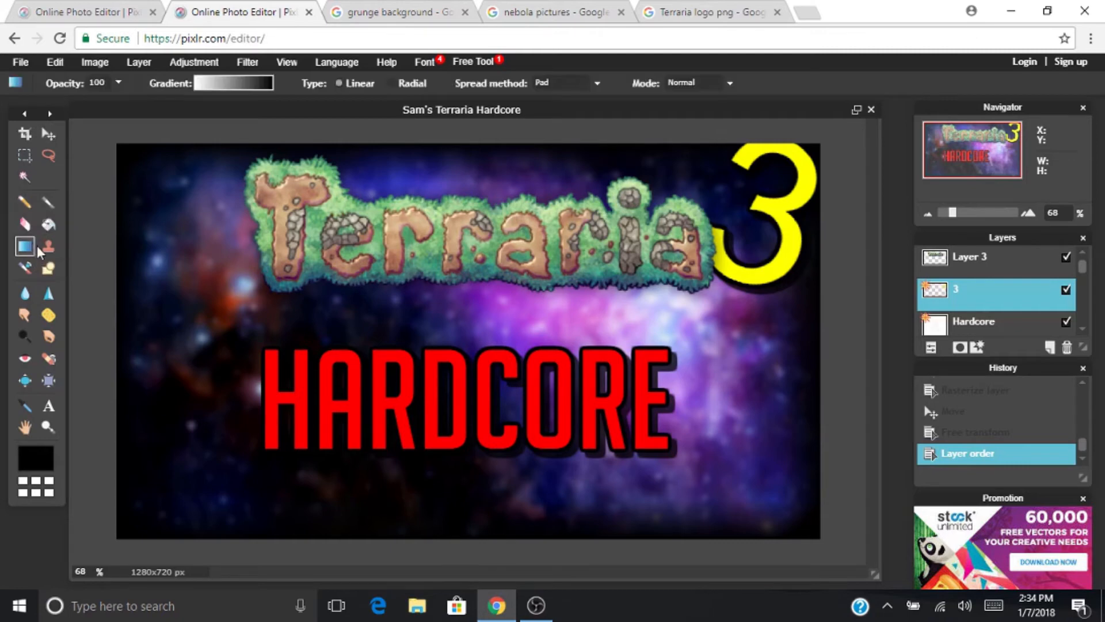
click(247, 85)
scroll(375, 285, down, 3)
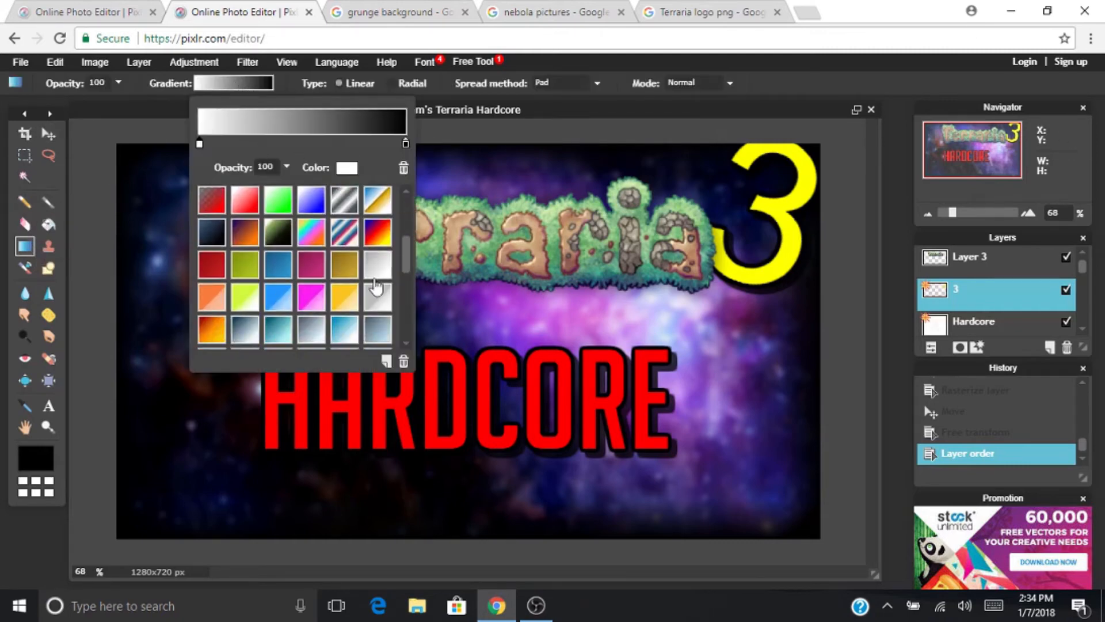
scroll(376, 285, down, 3)
scroll(266, 313, up, 2)
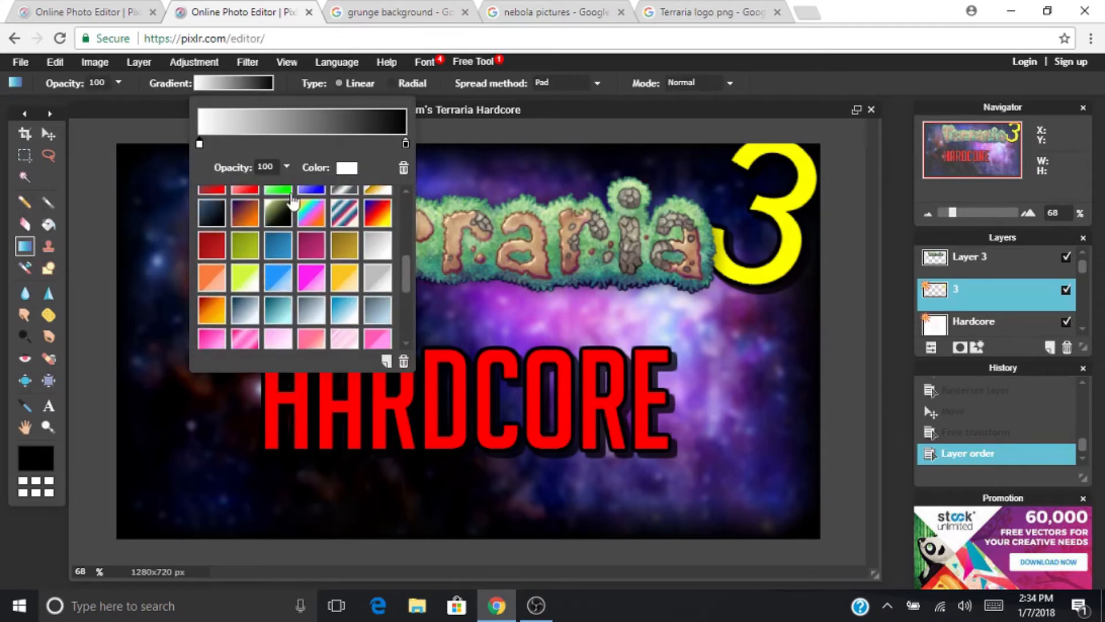
scroll(370, 305, down, 1)
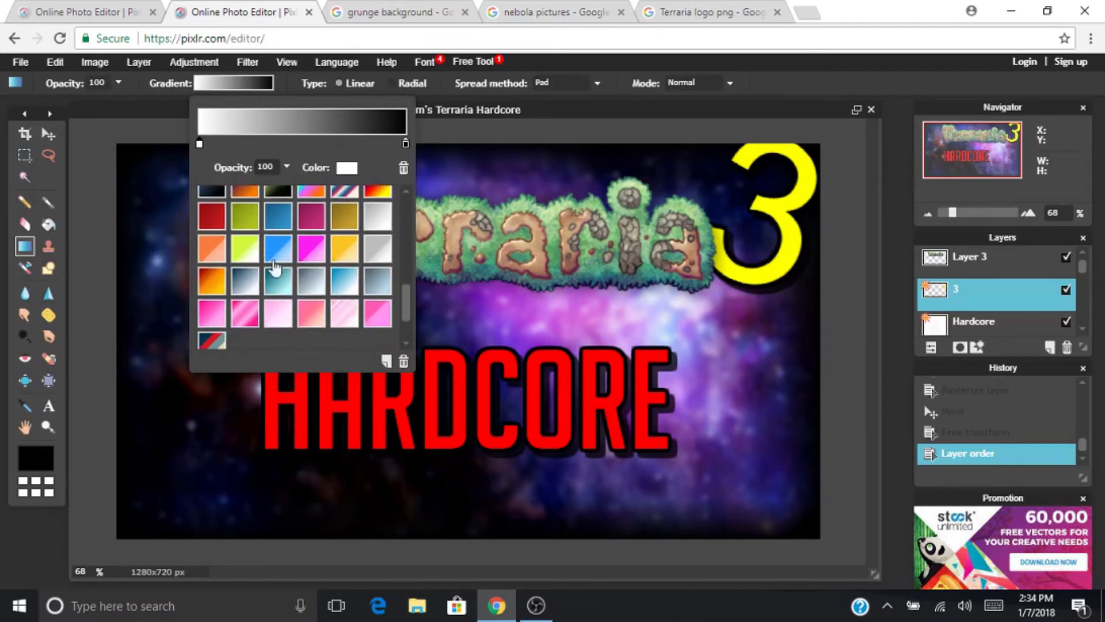
scroll(206, 292, down, 1)
click(212, 275)
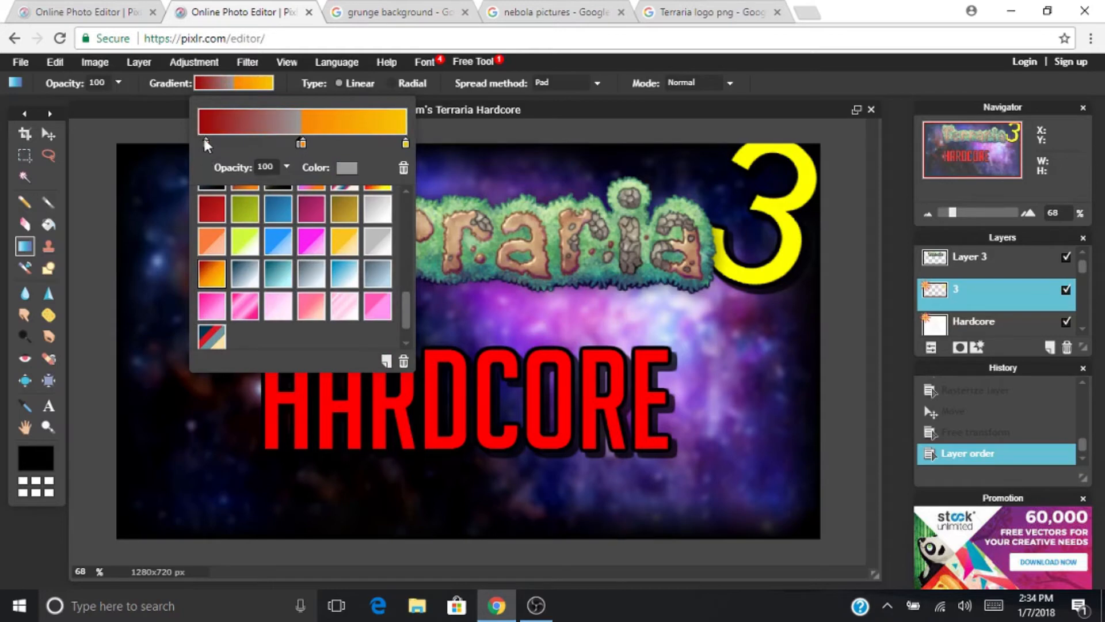
Recolour the gradient's first stop to aqua 66ffcc and save the result as a new gradient.
click(346, 167)
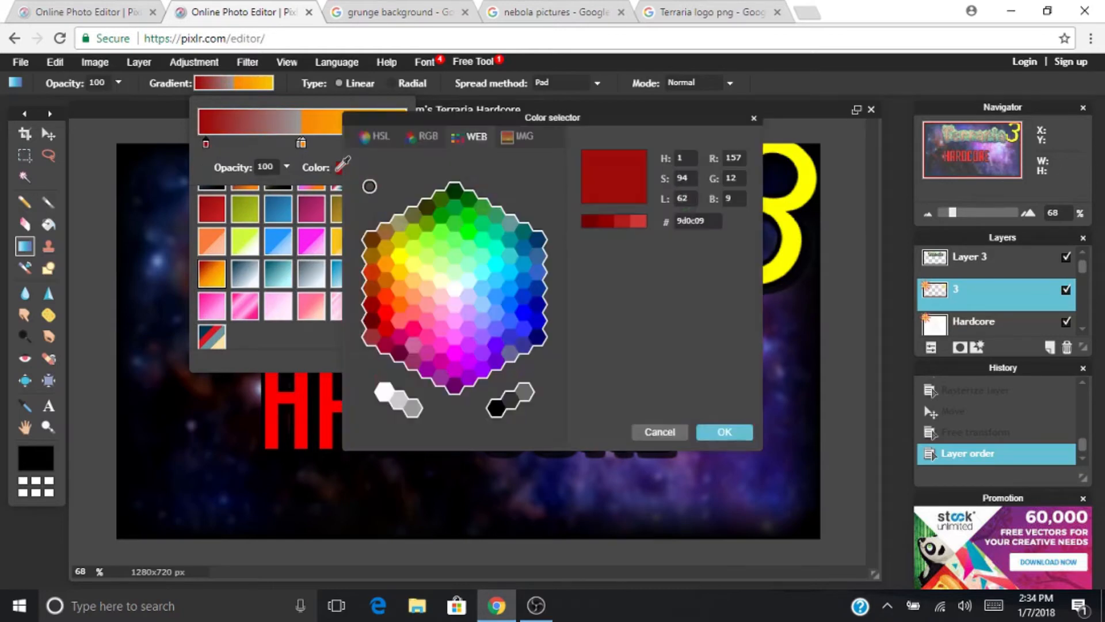
click(482, 263)
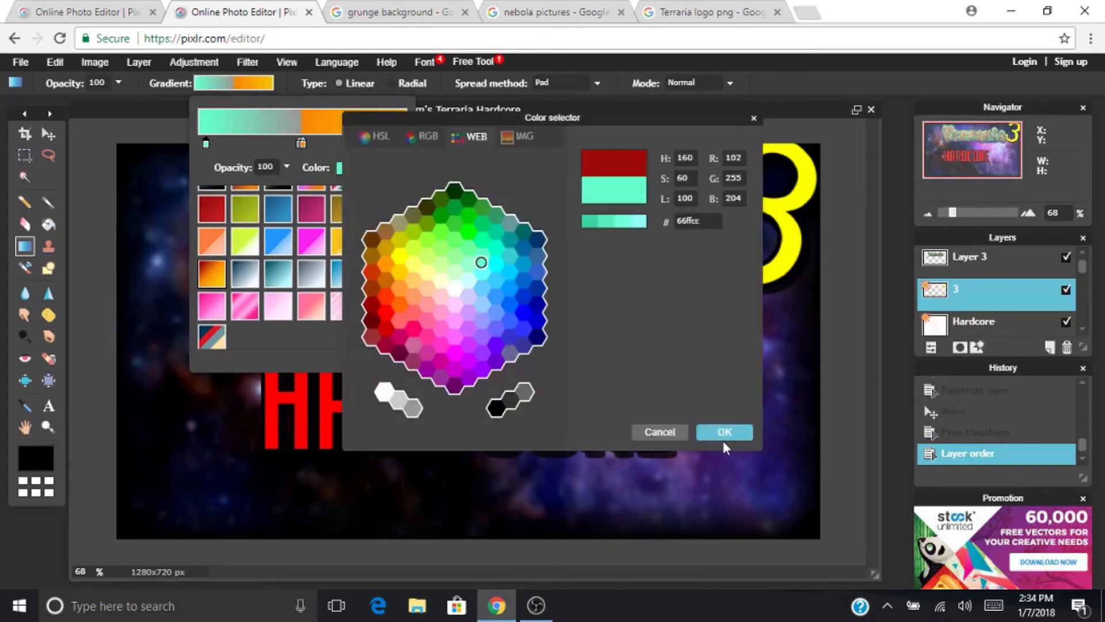
click(698, 431)
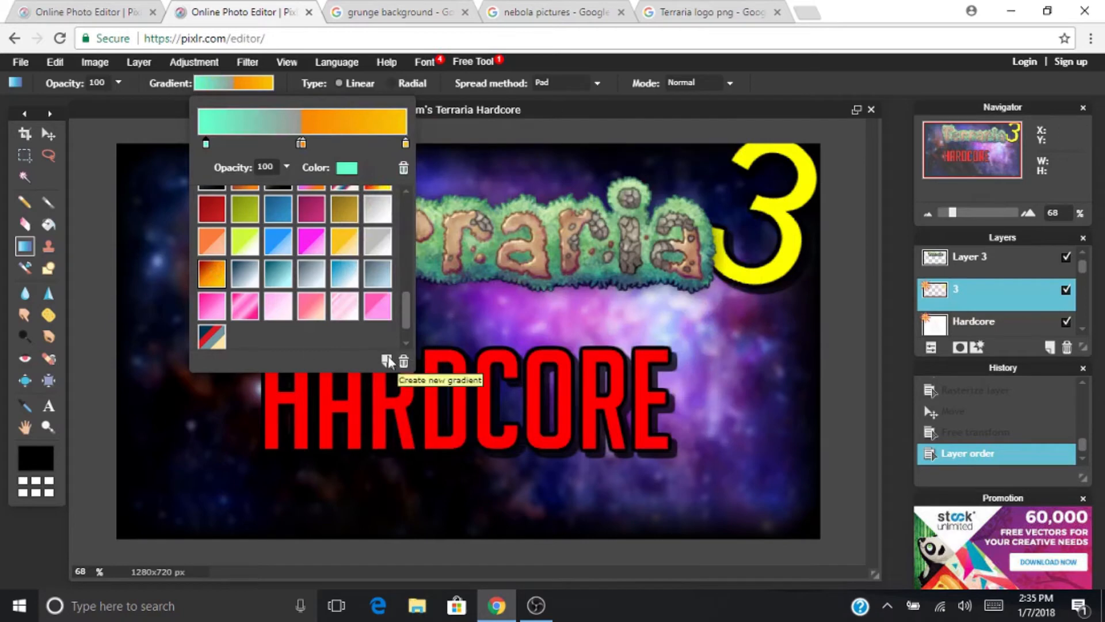
click(387, 361)
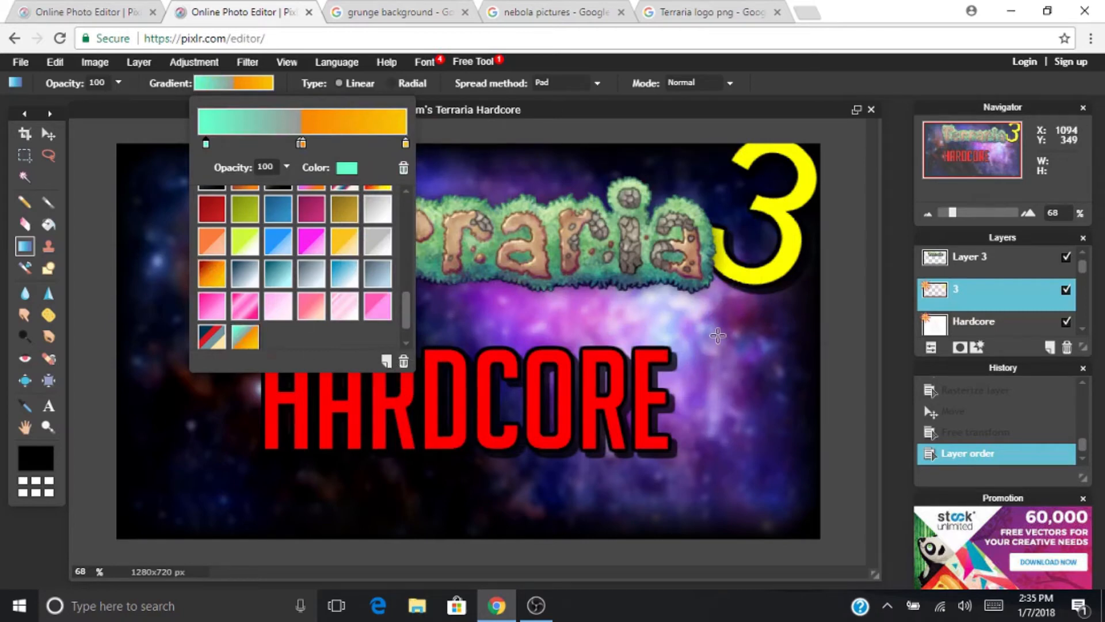
click(101, 225)
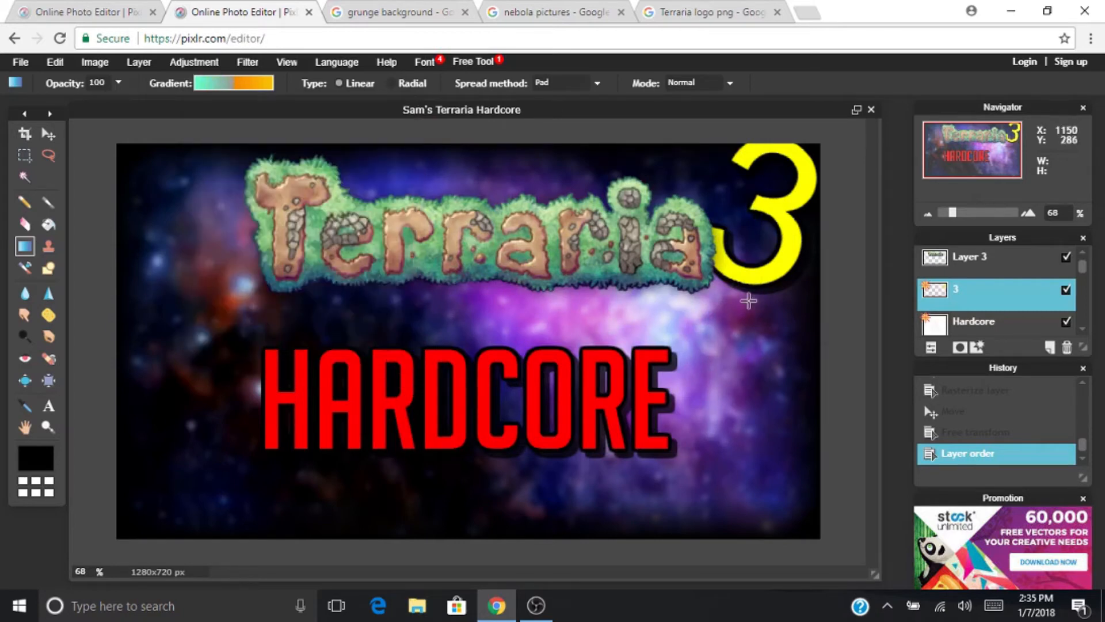
Try applying the aqua-to-orange gradient to the 3 layer without a selection and undo it.
drag(726, 298, 1002, 288)
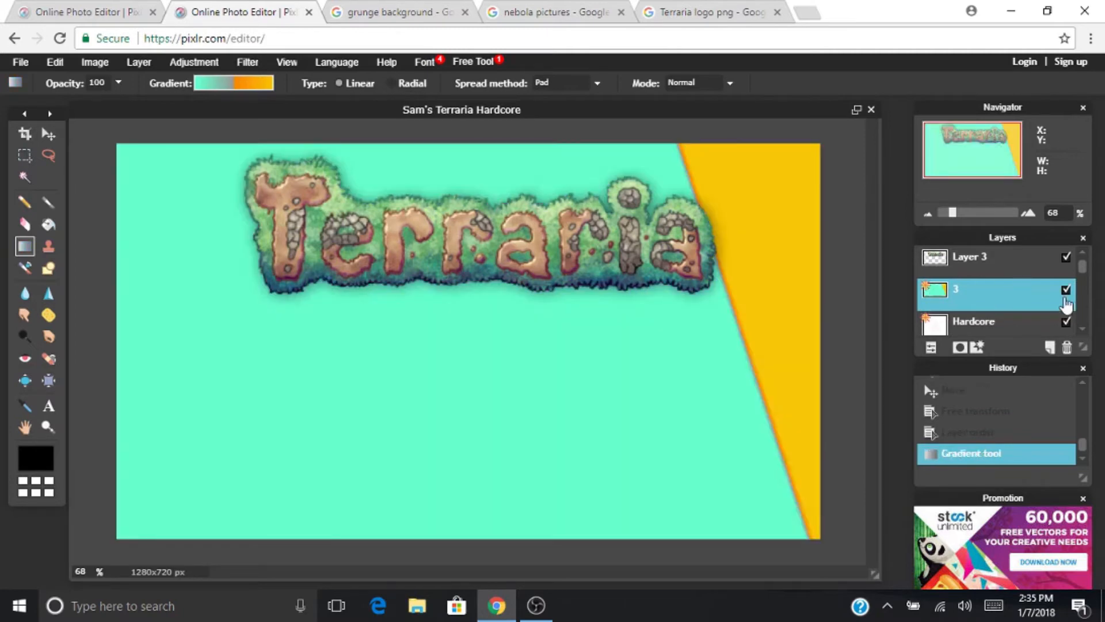
key(ctrl+z)
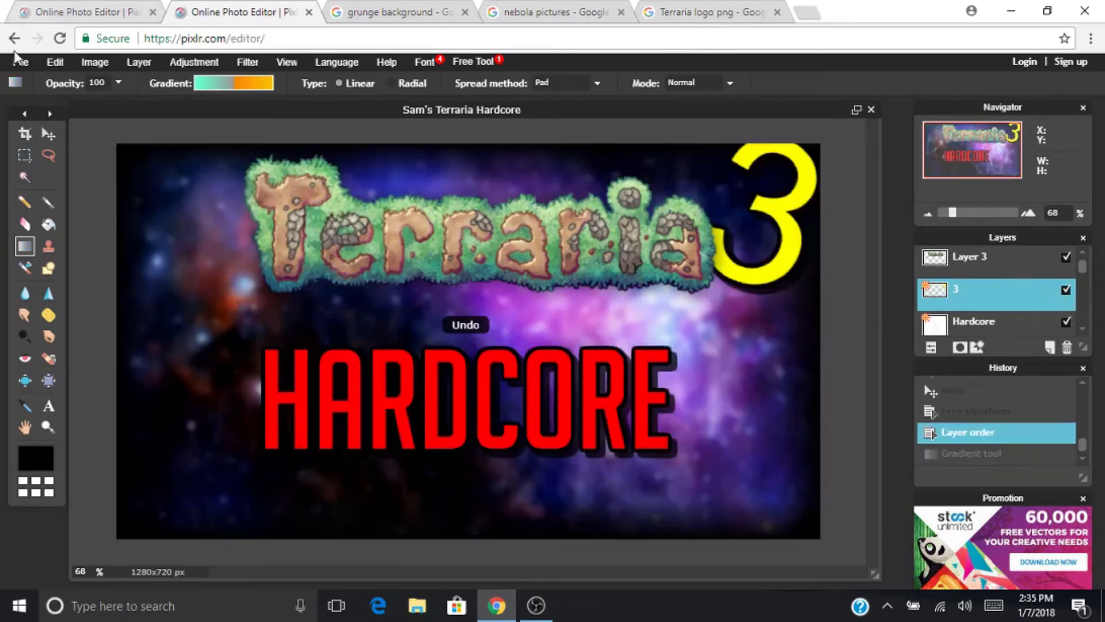
Select the pixels of the 3, try the aqua-to-orange gradient from its base to its top, and undo the fill.
click(35, 61)
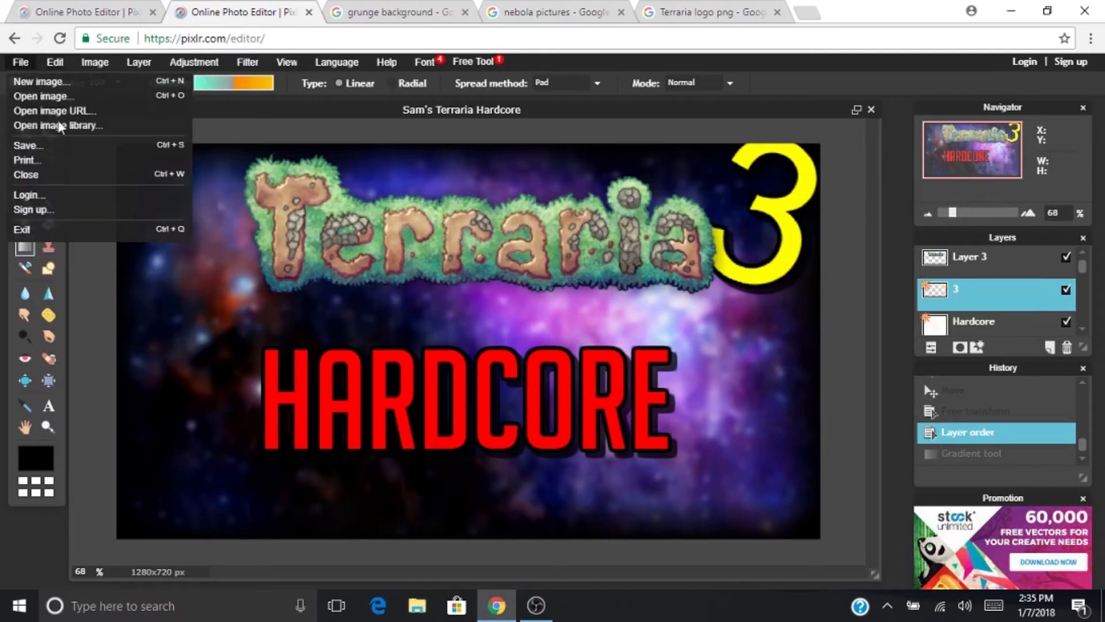
mouse_move(57, 63)
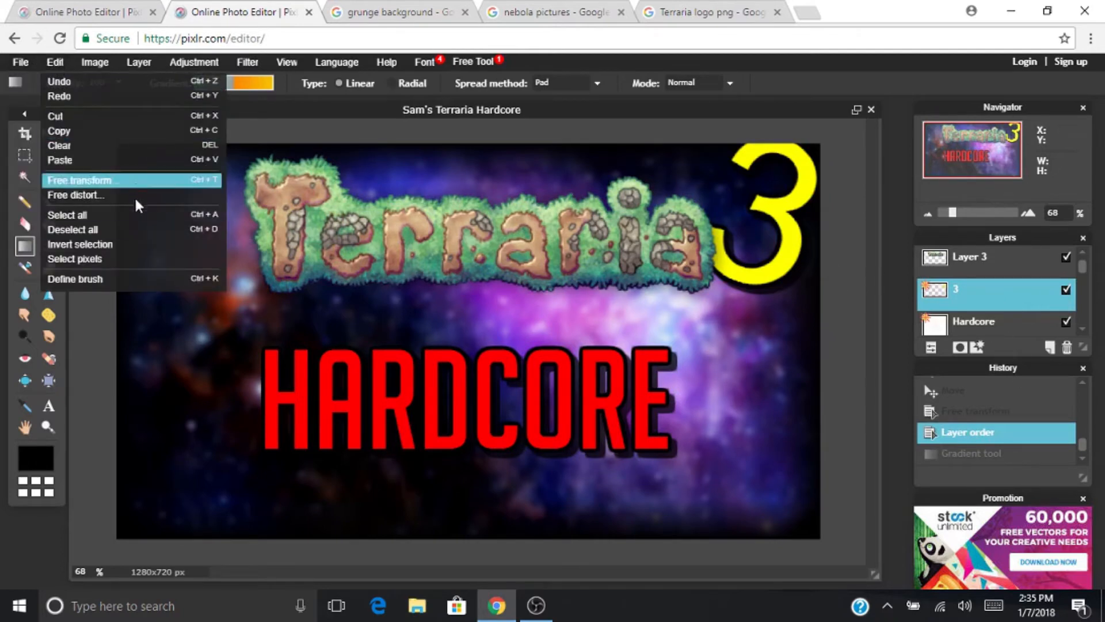
click(111, 259)
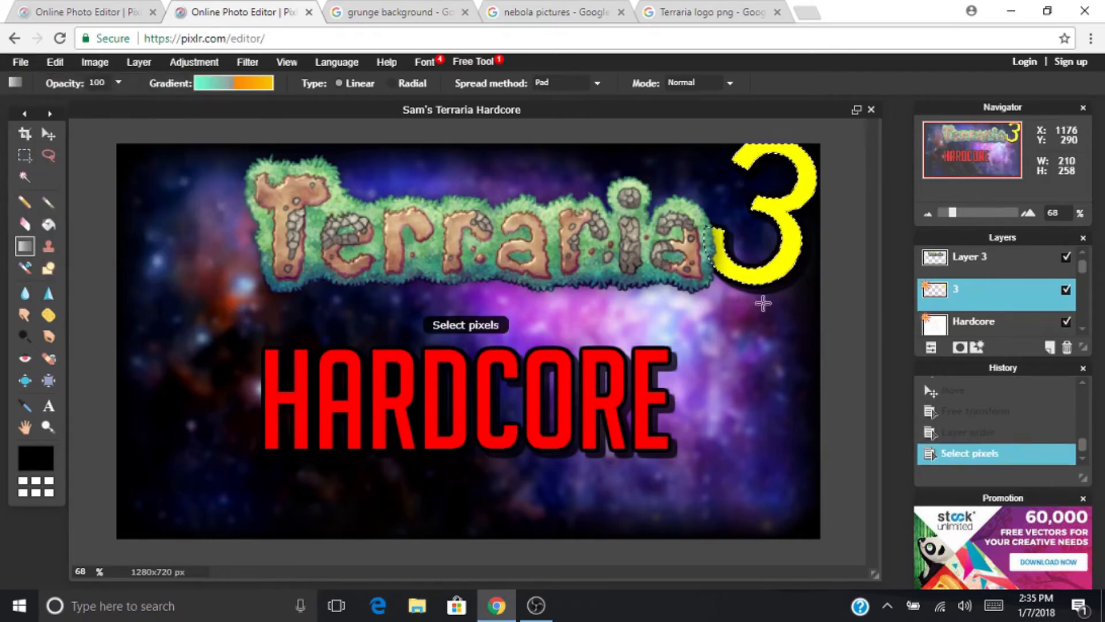
drag(729, 303, 804, 118)
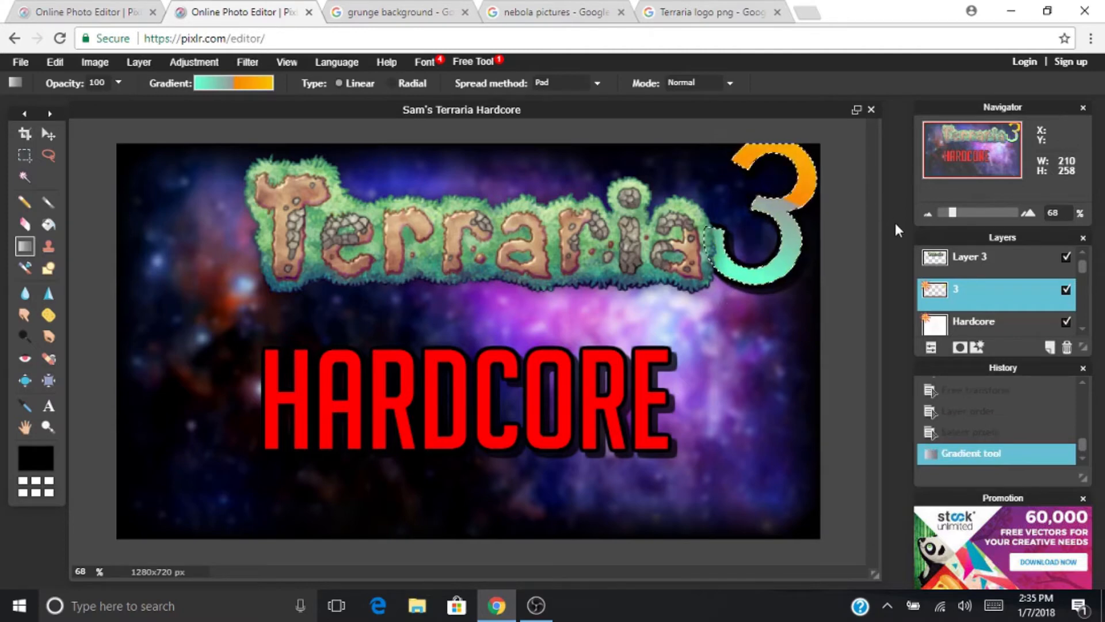
key(ctrl+z)
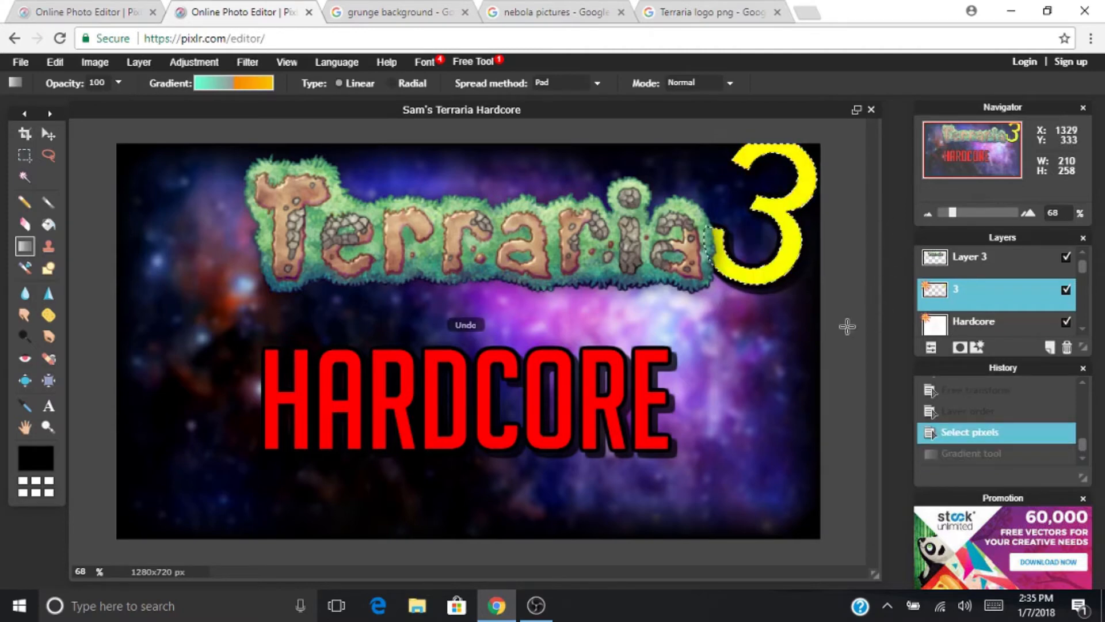
Deselect the pixels of the 3.
click(43, 135)
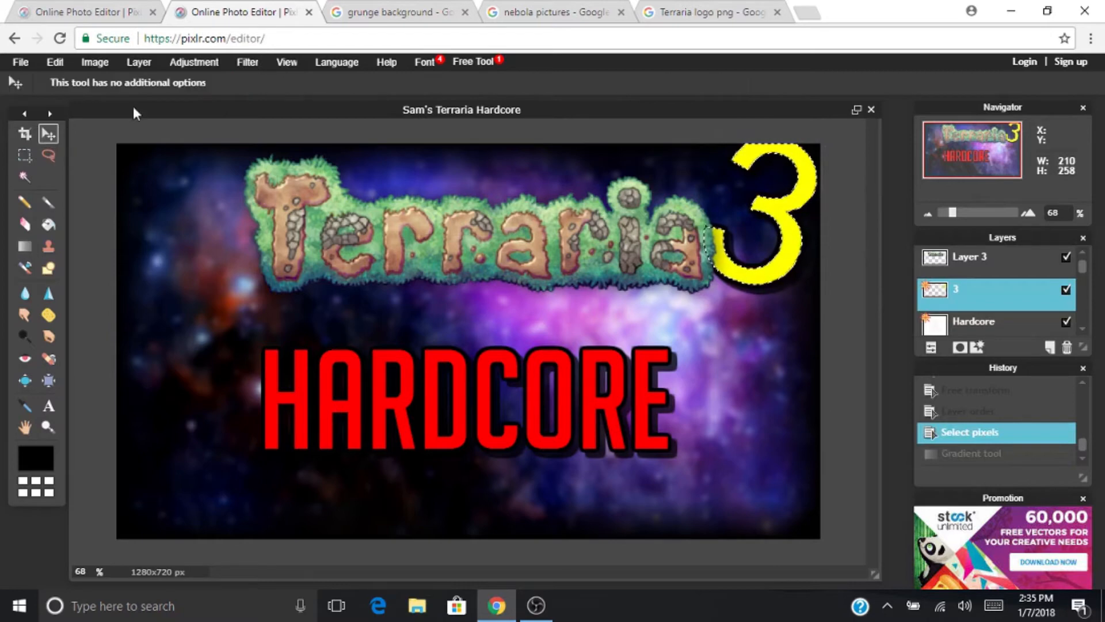
click(53, 61)
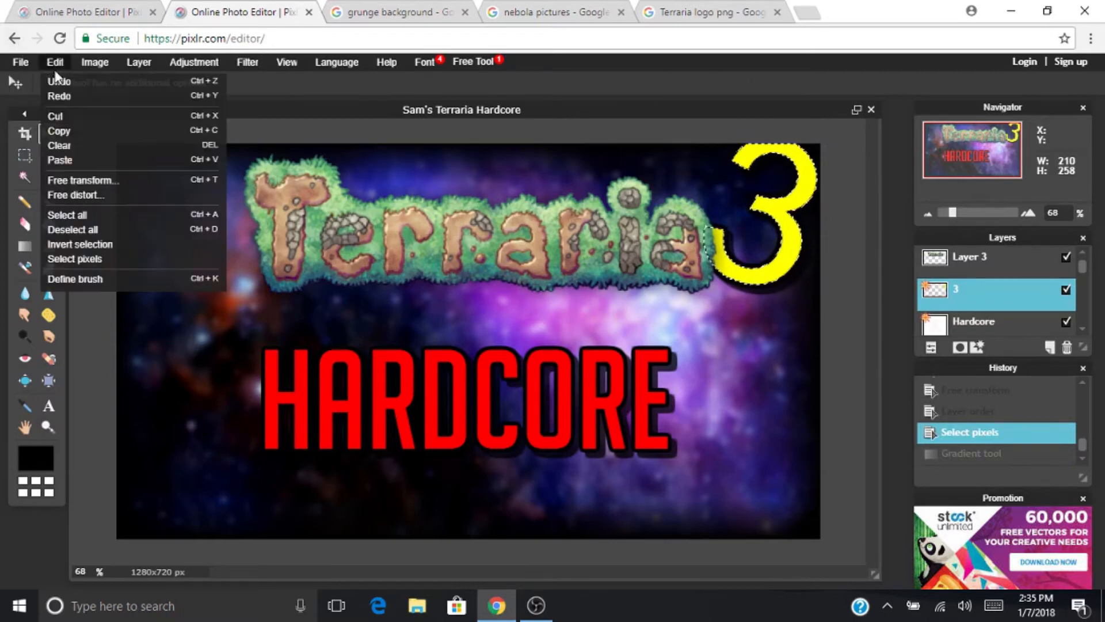
click(108, 230)
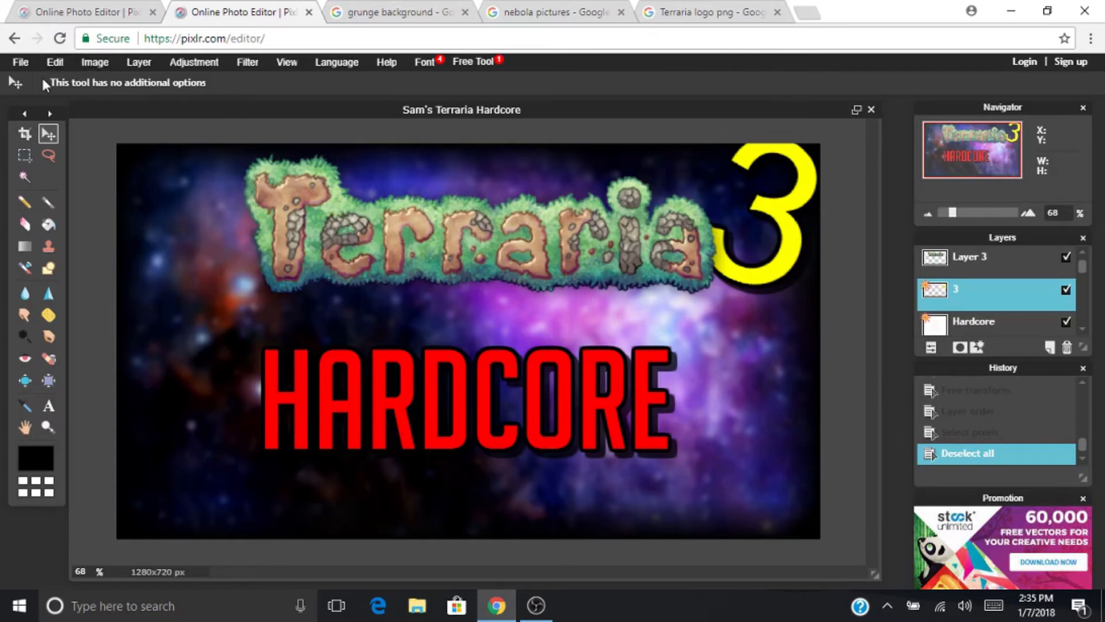
Rasterize the Hardcore layer and free-transform its text larger and lower in the image, applying the changes.
scroll(1004, 320, down, 1)
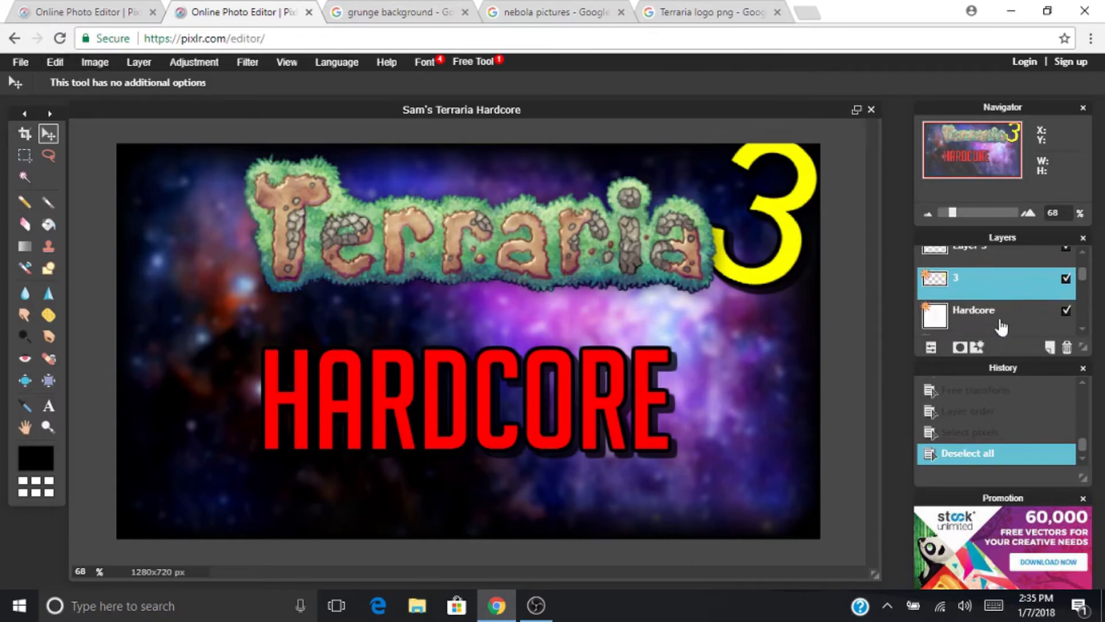
right_click(996, 320)
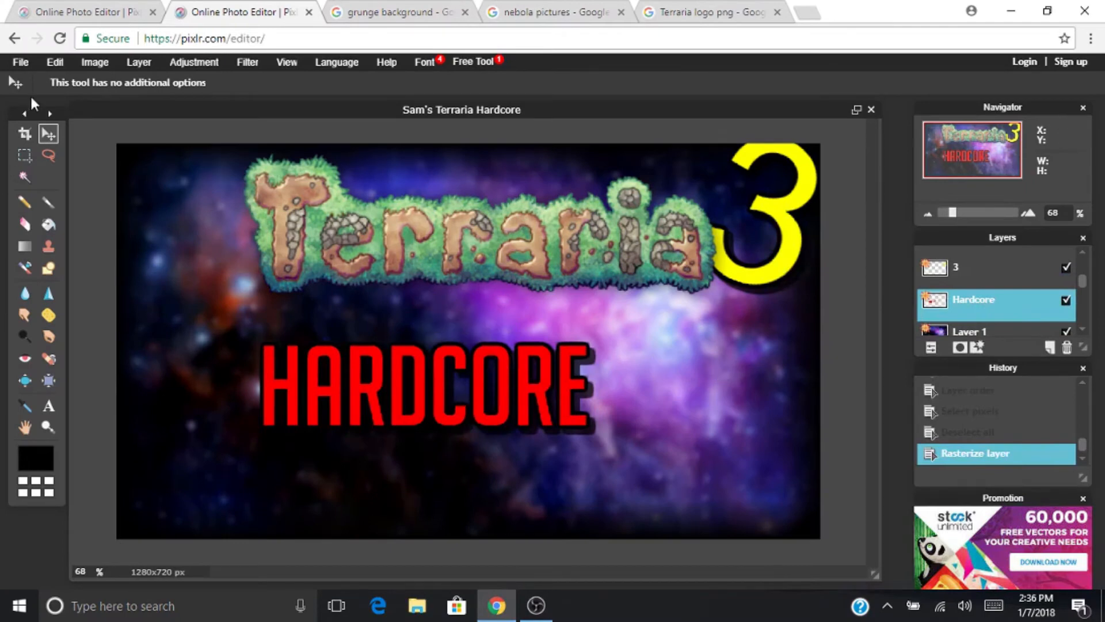
click(54, 62)
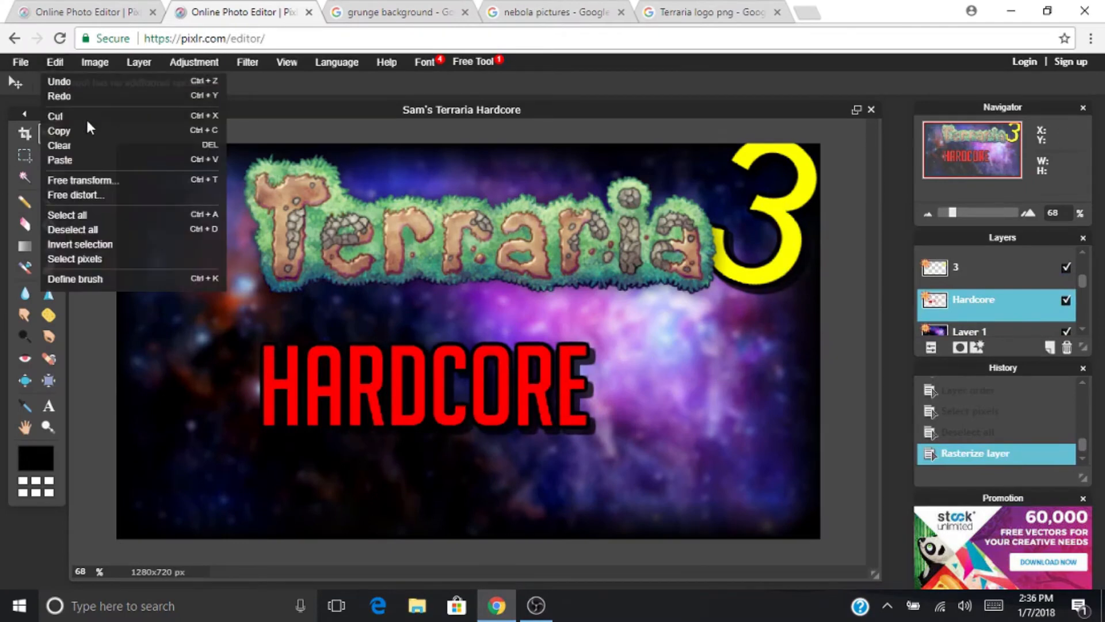
click(87, 180)
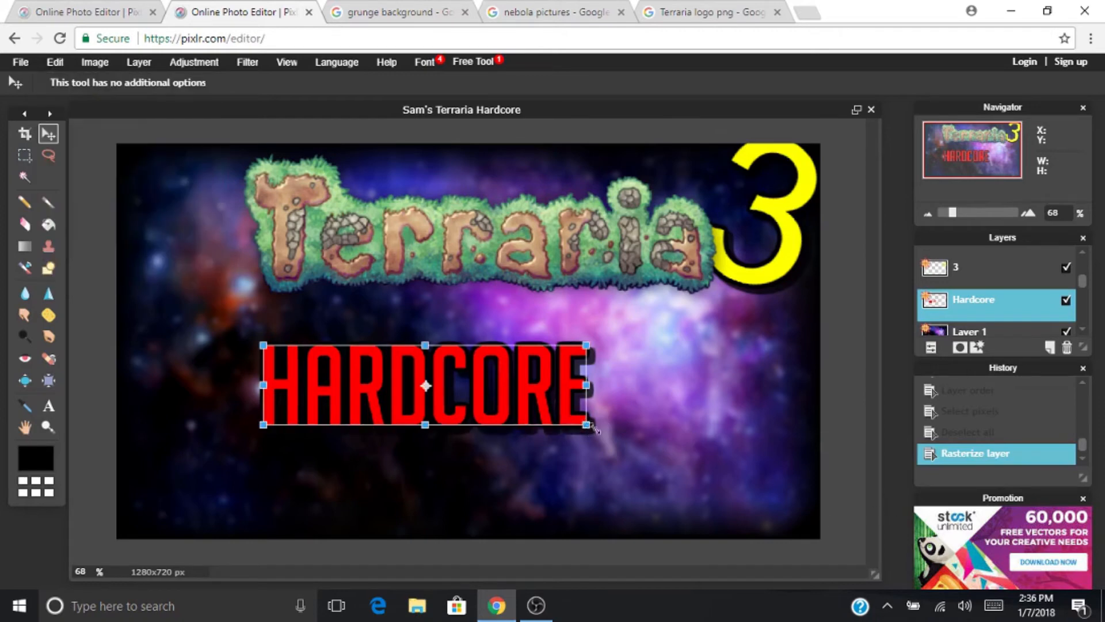
drag(593, 428, 644, 452)
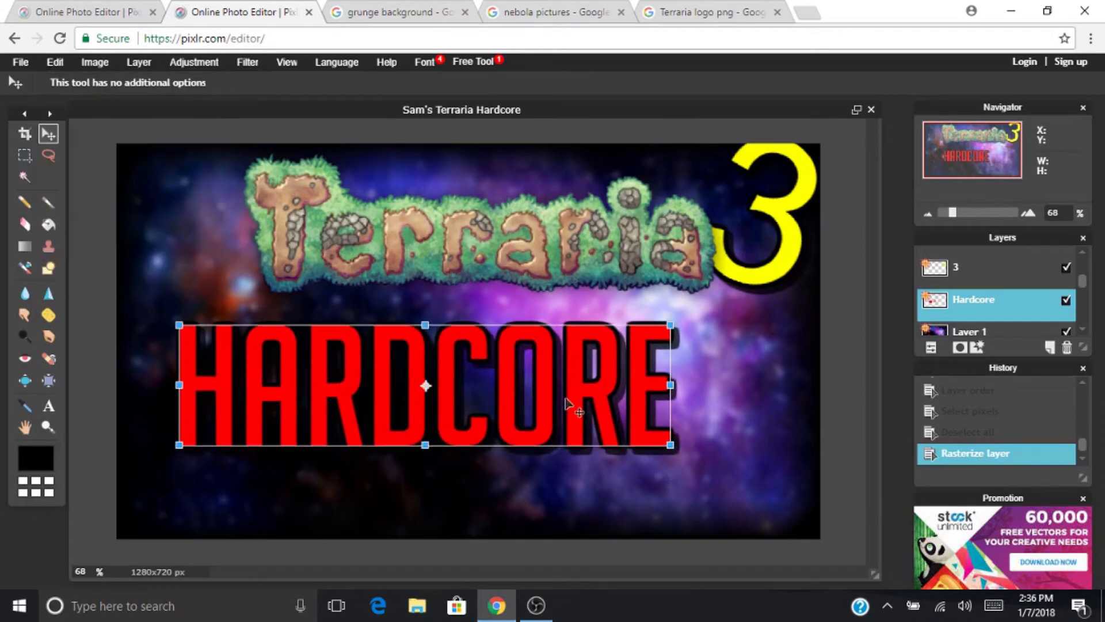
drag(566, 402, 582, 435)
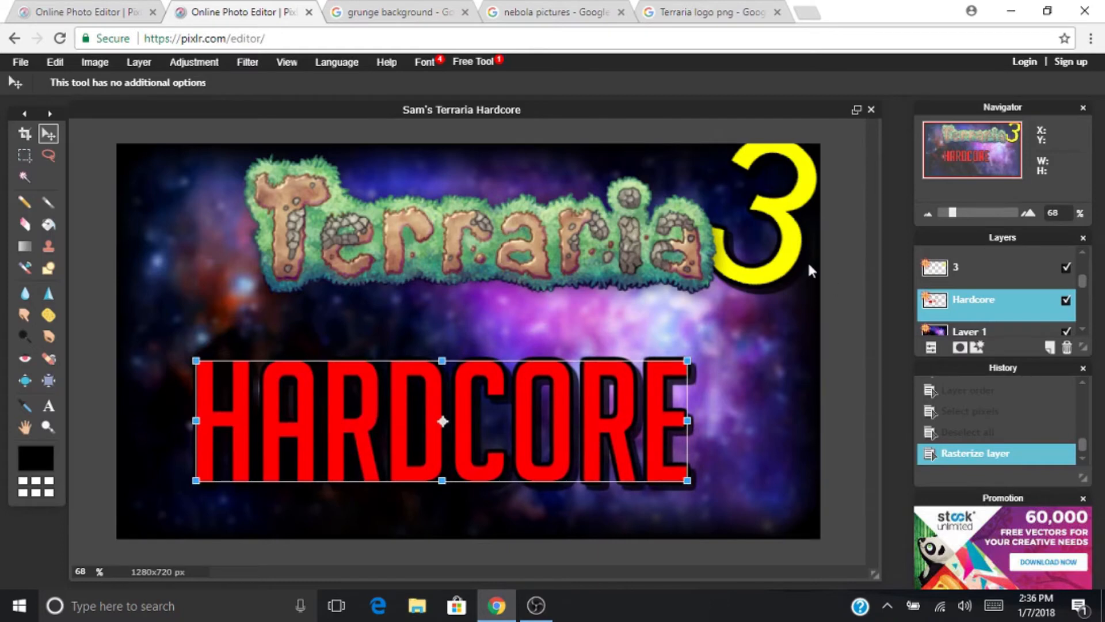
click(52, 64)
click(490, 353)
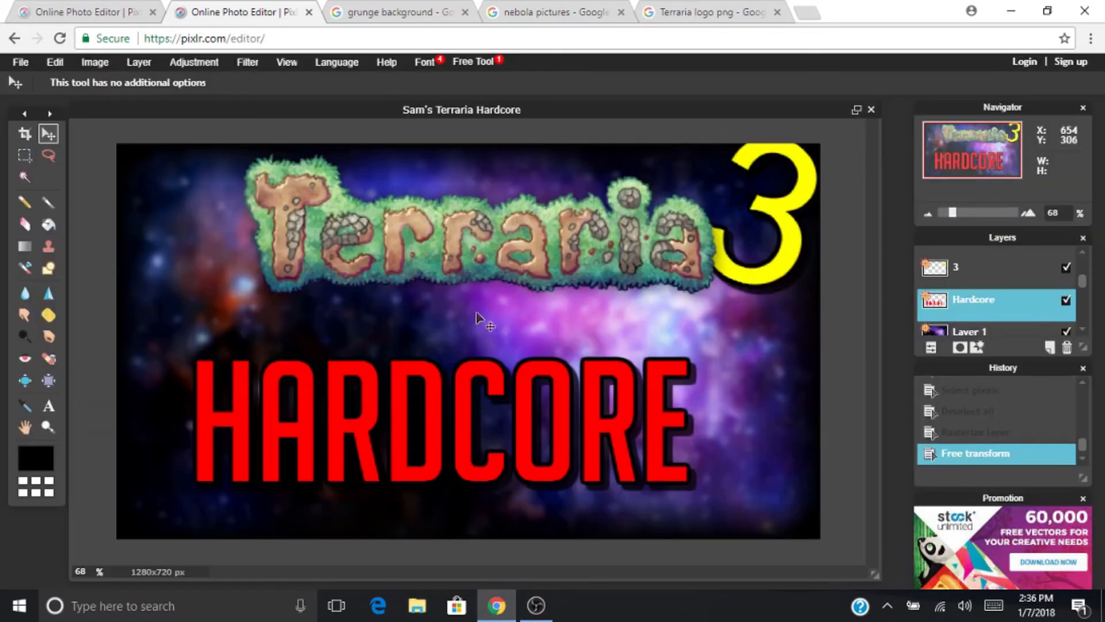
Free-distort the Hardcore text so it slopes down to the right, leans forward and is taller at its final E, applying the changes.
click(56, 63)
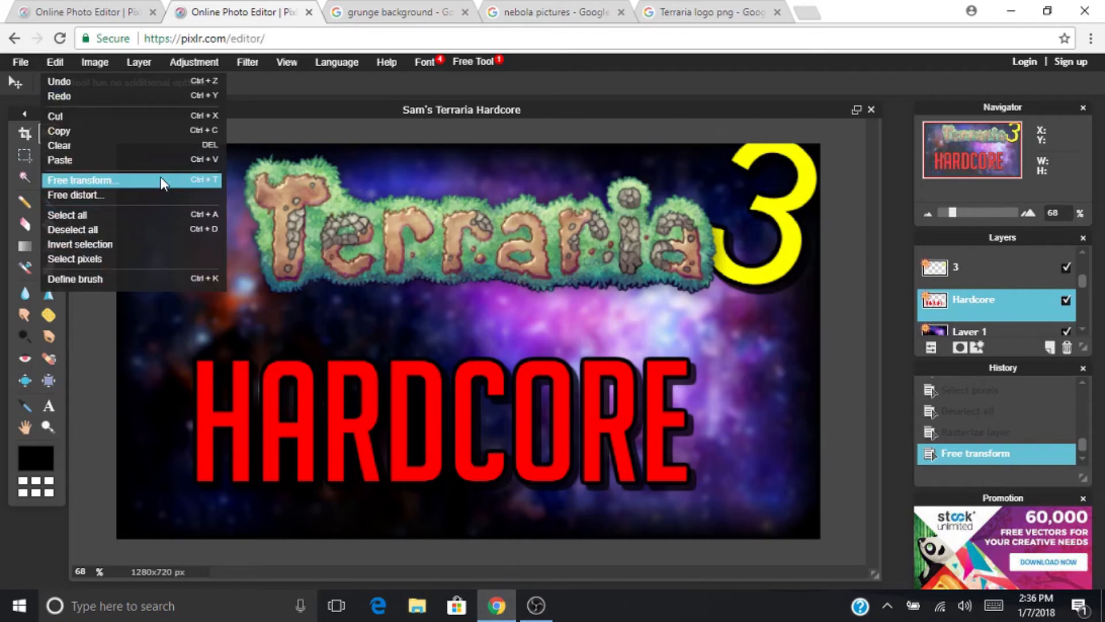
click(168, 196)
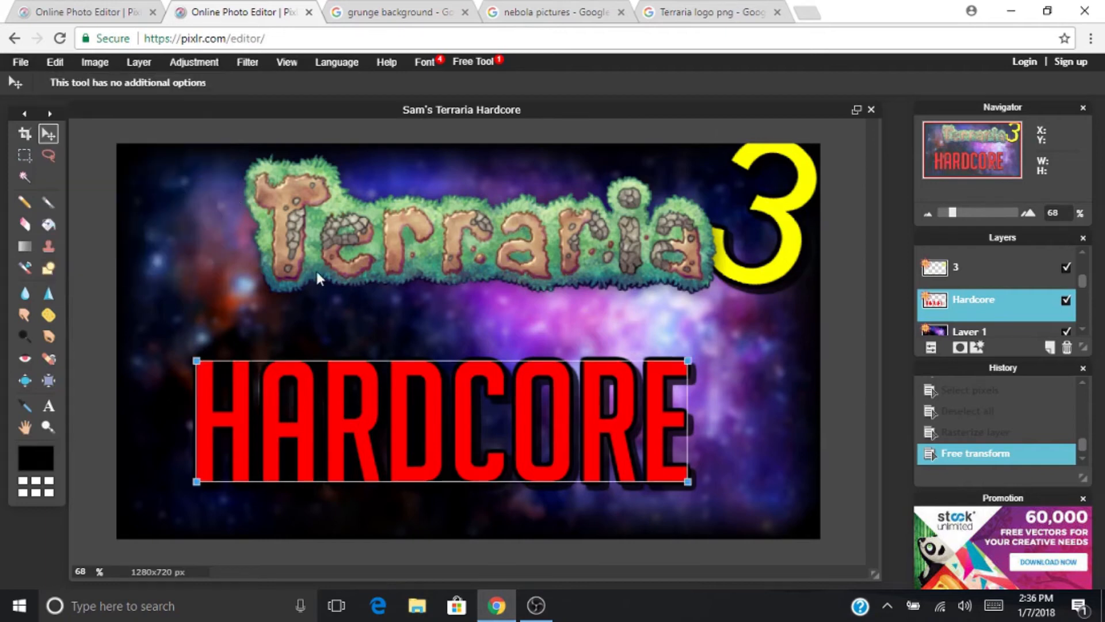
drag(357, 426, 372, 385)
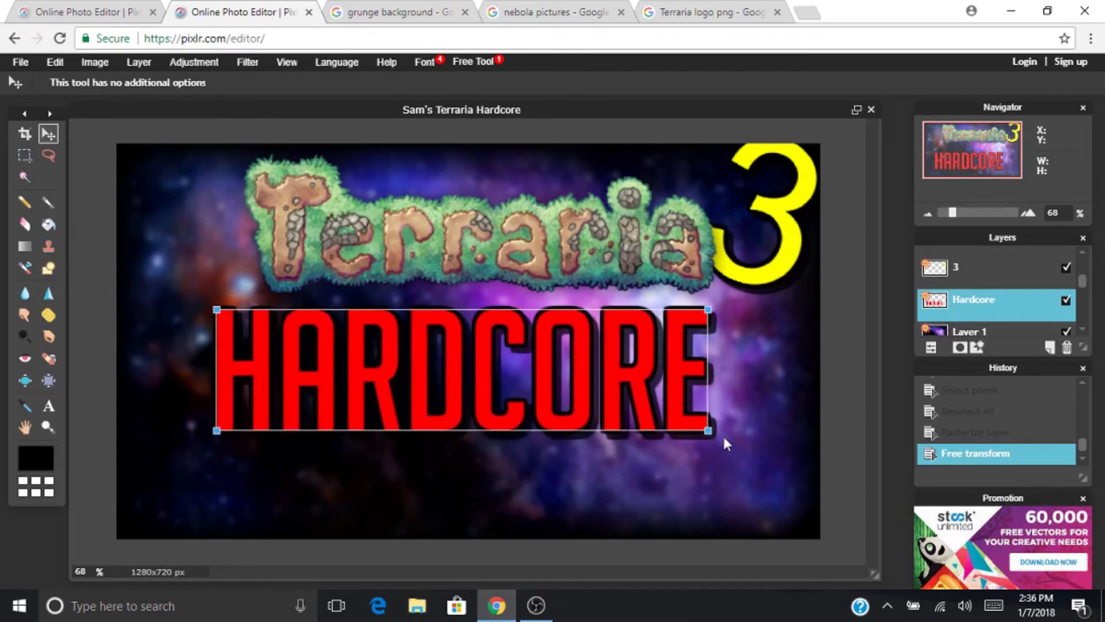
drag(709, 431, 707, 531)
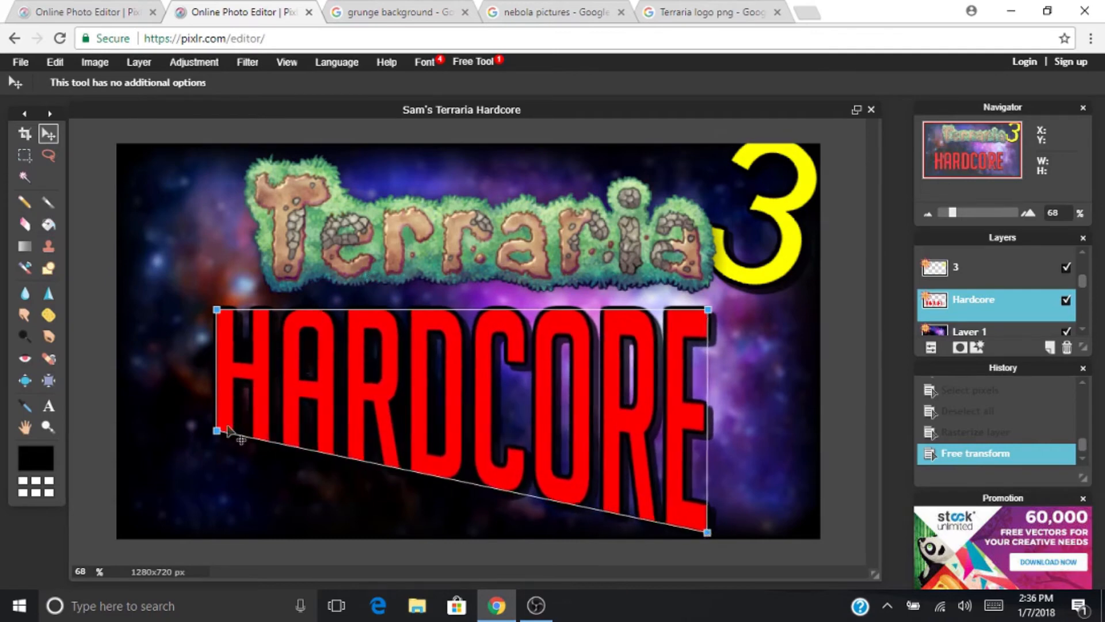
mouse_move(219, 431)
mouse_down()
mouse_move(197, 485)
mouse_move(214, 521)
mouse_move(210, 427)
mouse_up()
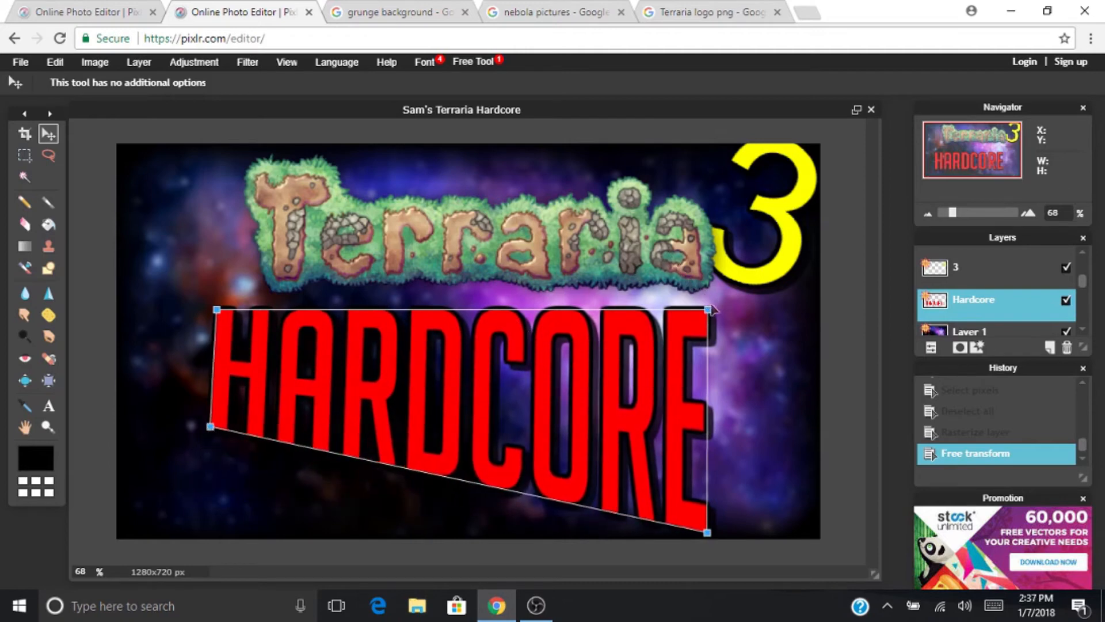
drag(708, 312, 736, 350)
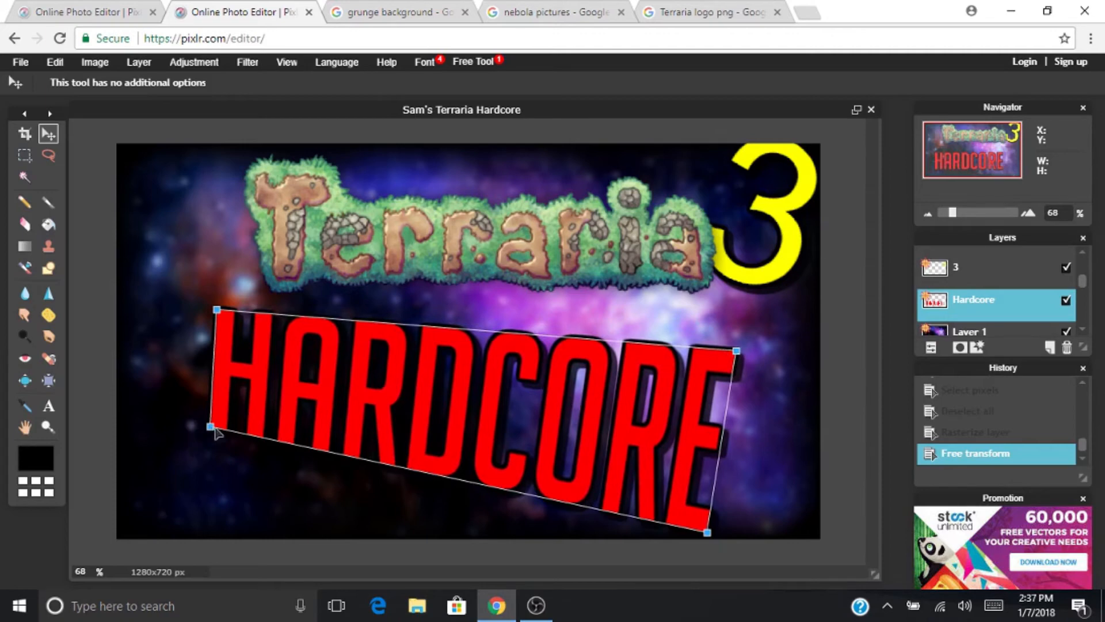
drag(215, 431, 209, 462)
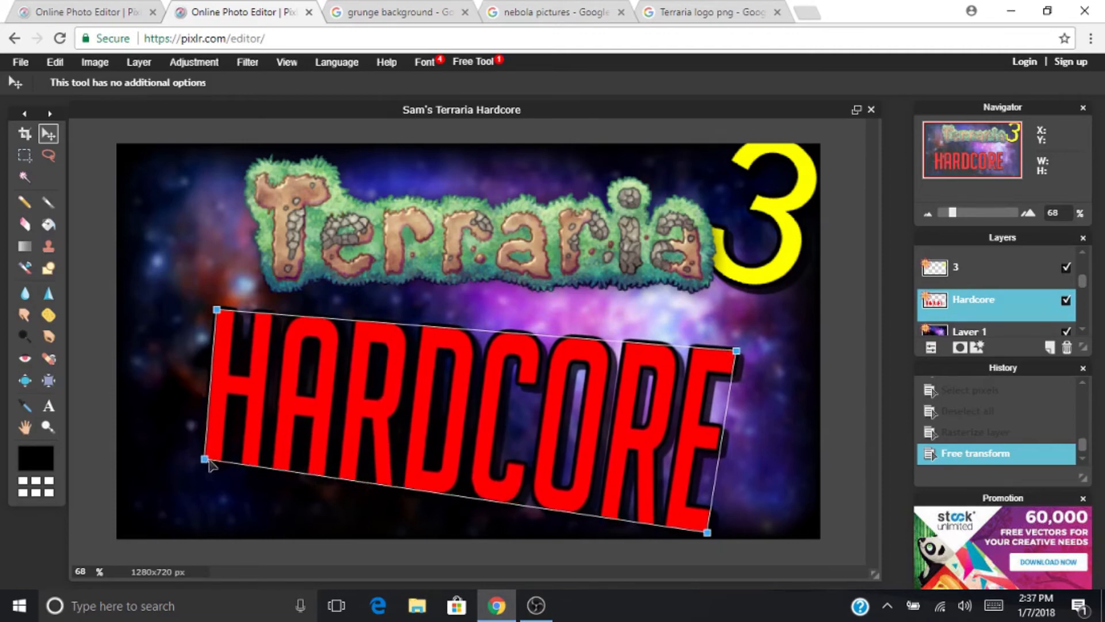
drag(218, 311, 252, 322)
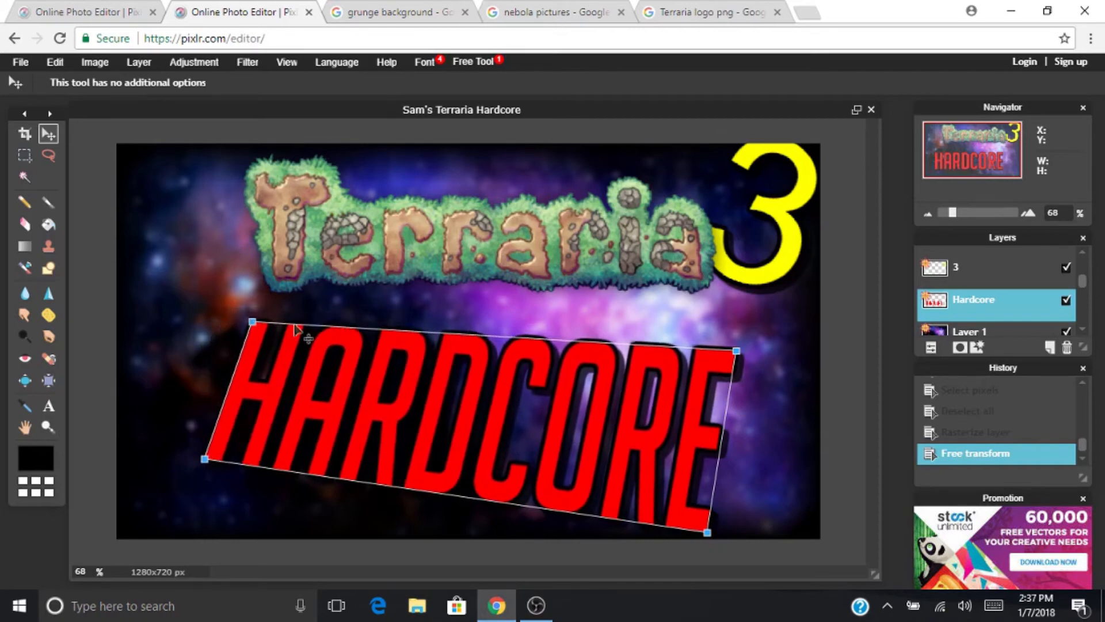
drag(445, 426, 459, 415)
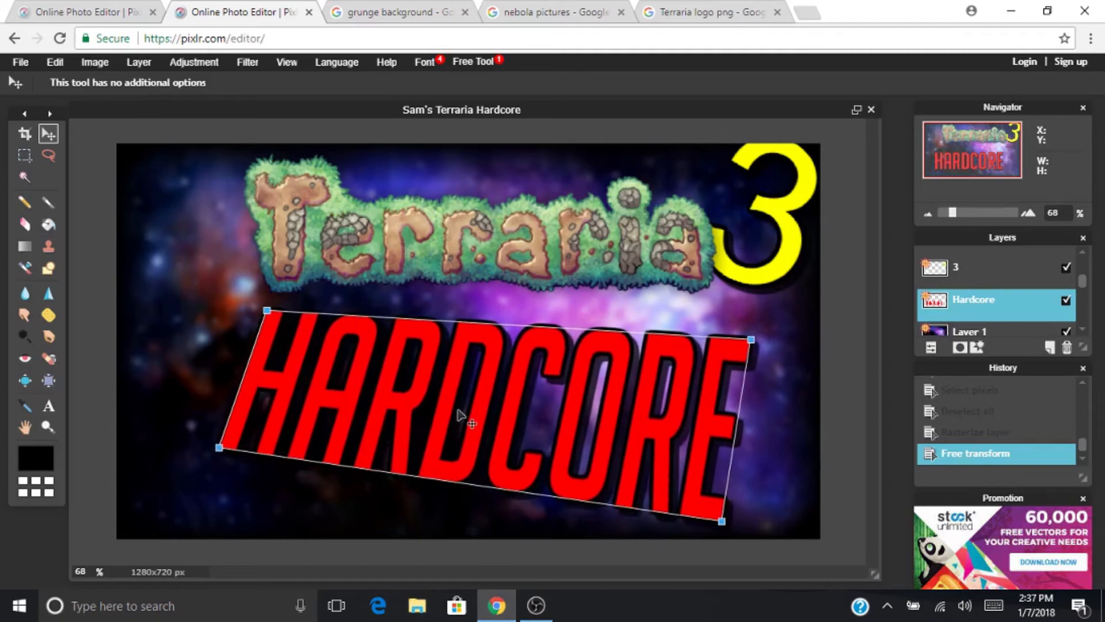
click(343, 502)
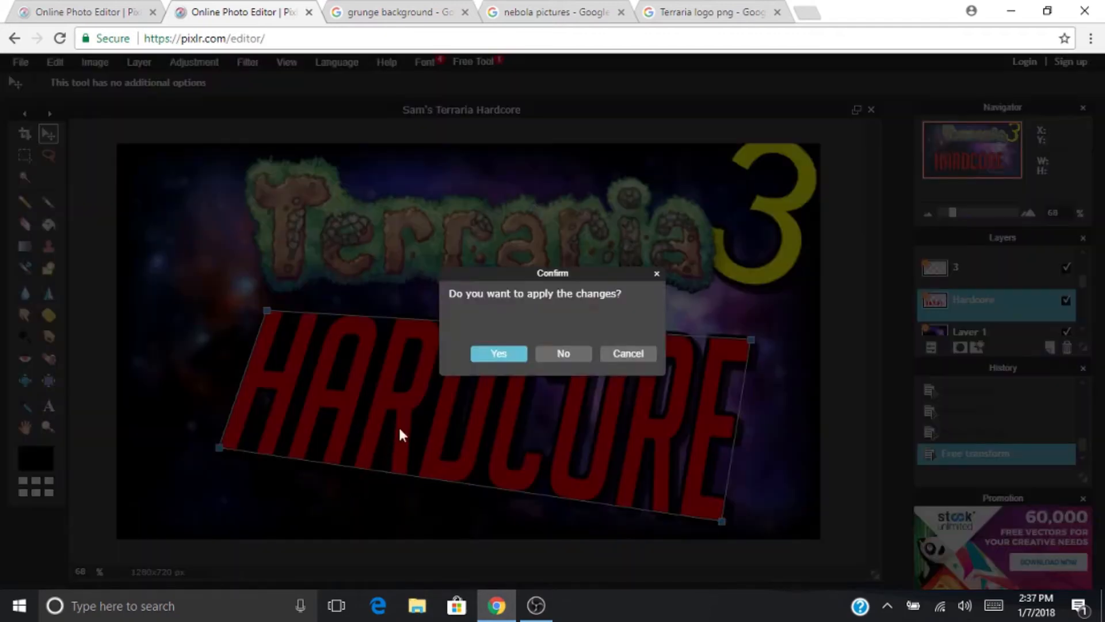
click(498, 353)
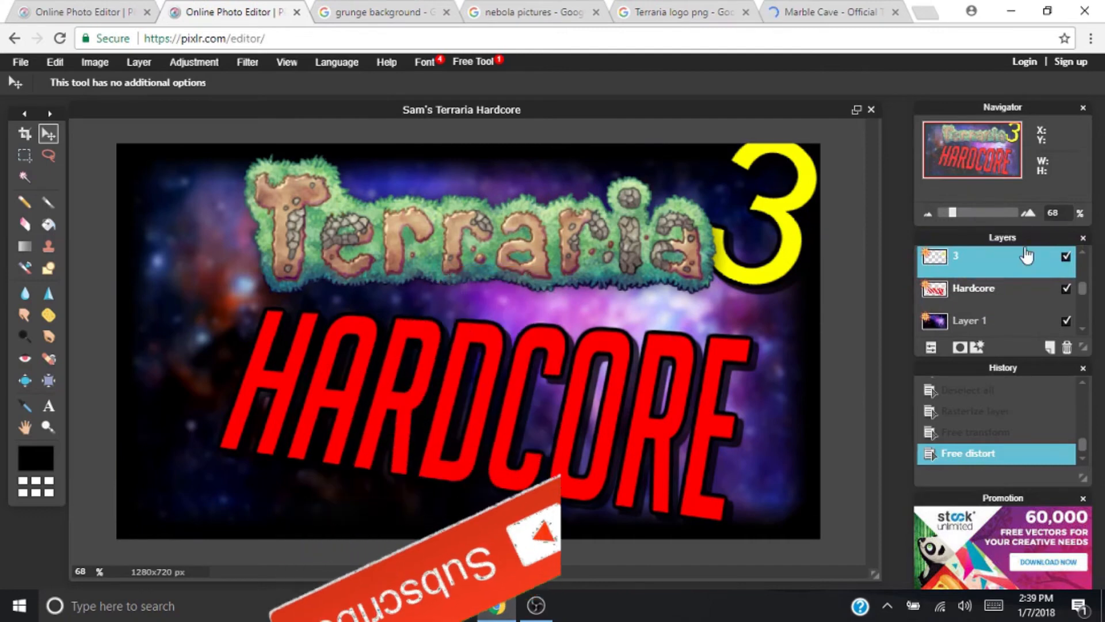
Add the black-and-white sunburst image as a new layer and move it above all the other layers.
scroll(973, 293, down, 1)
scroll(973, 293, up, 2)
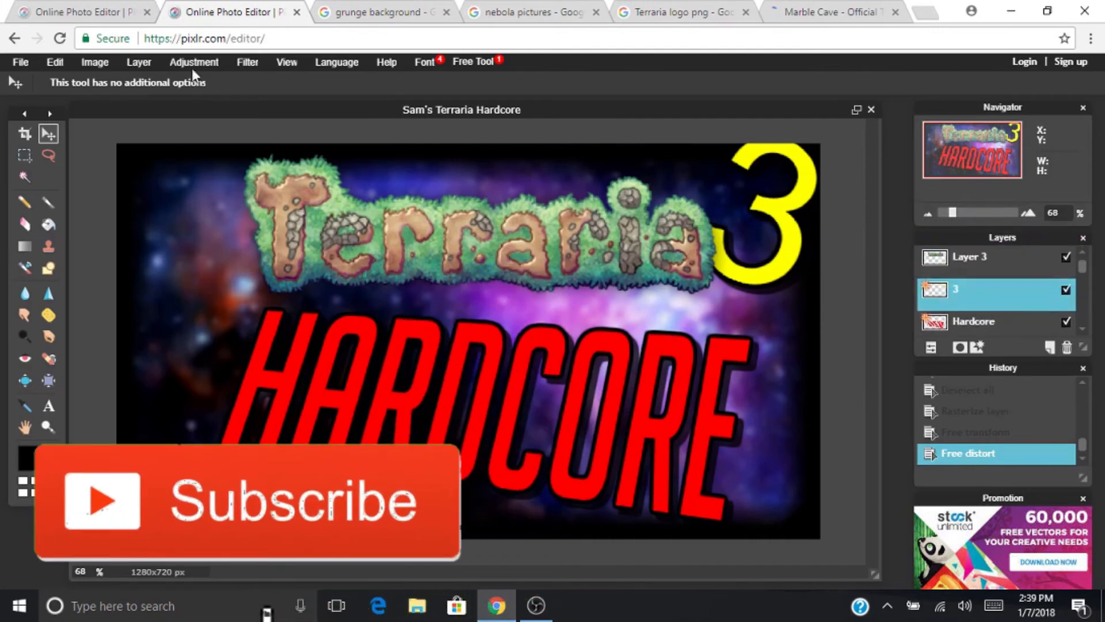
click(135, 59)
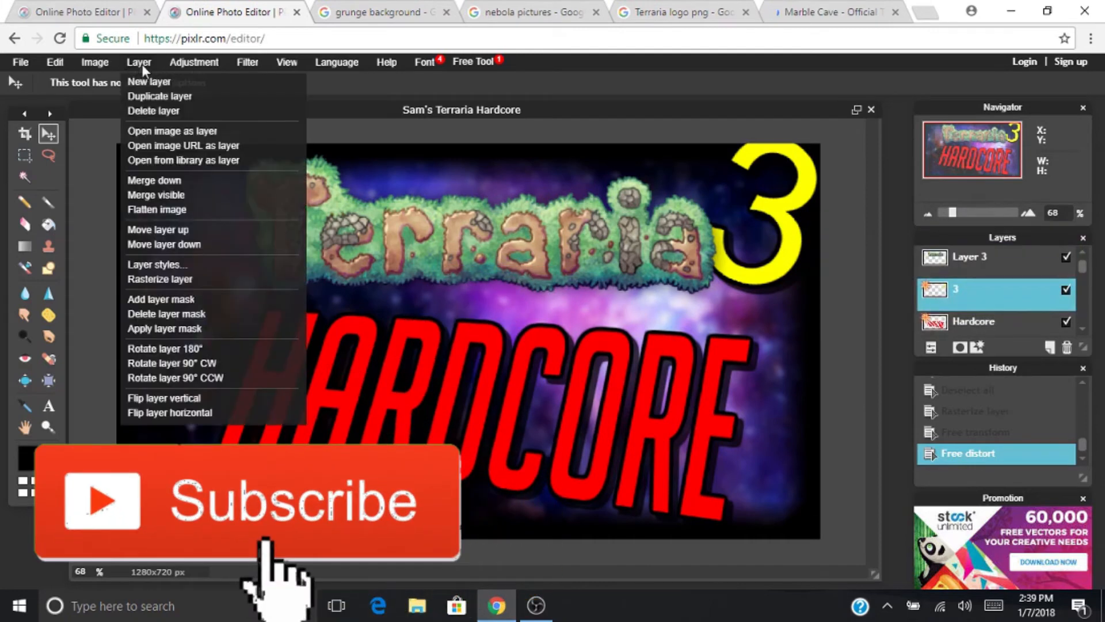
click(140, 133)
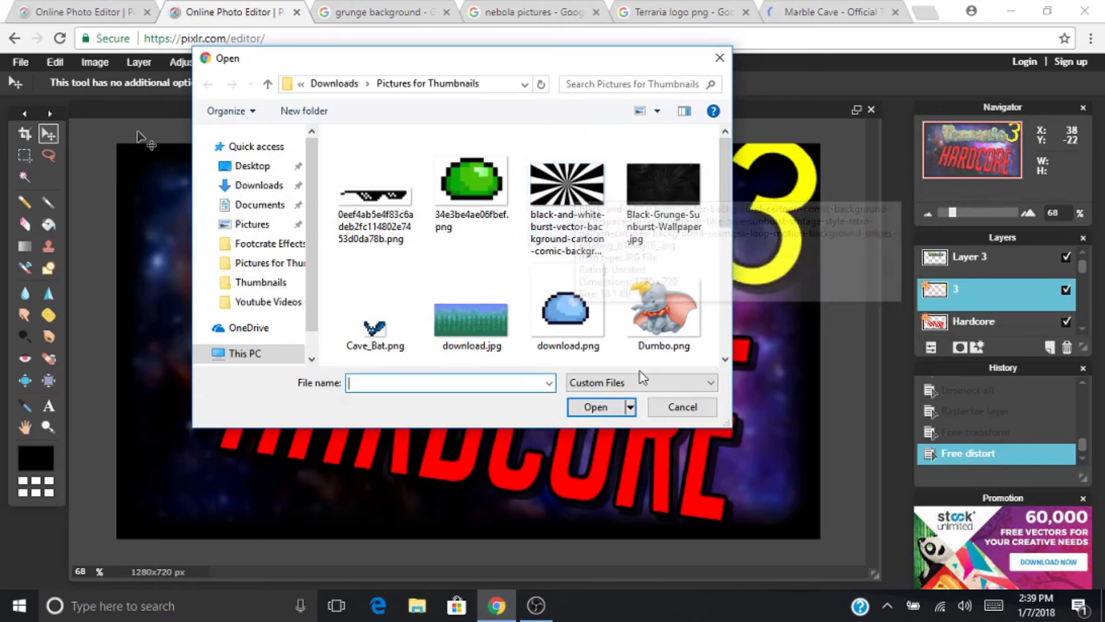
double_click(583, 189)
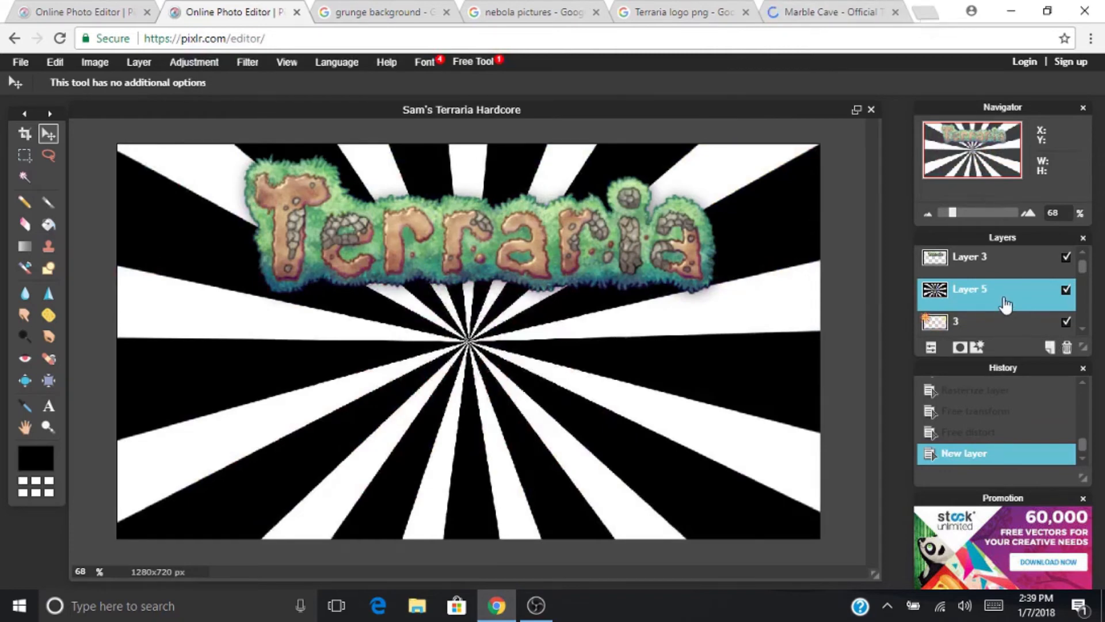
drag(1005, 305, 1003, 248)
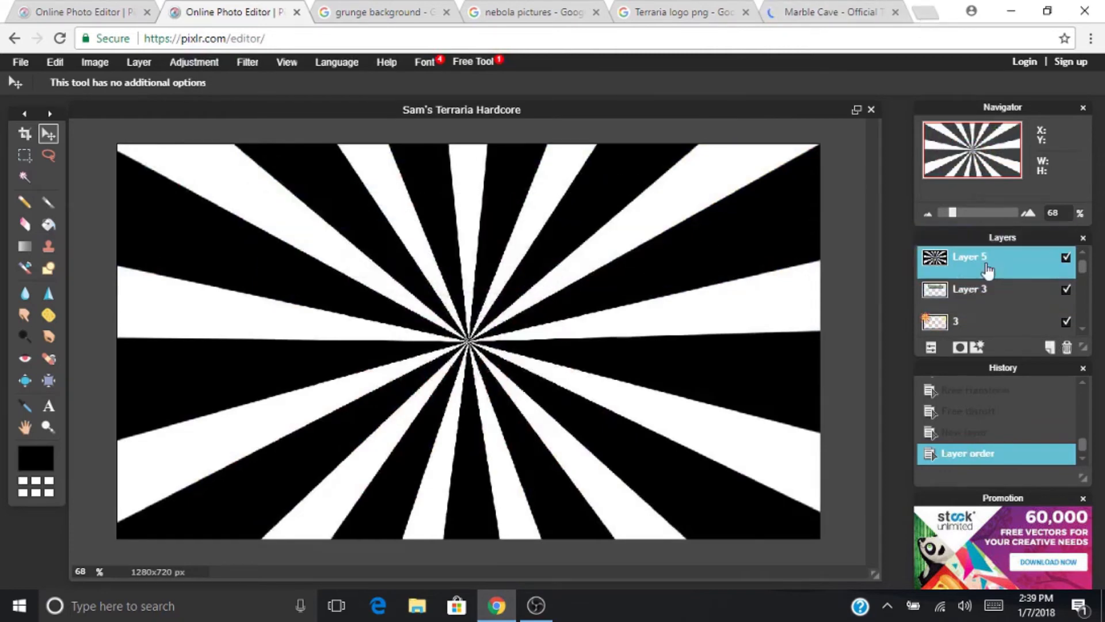
Search Google Images for sunburst in a new tab, browse the example pictures and return to the Pixlr editor.
click(923, 9)
text(sunb)
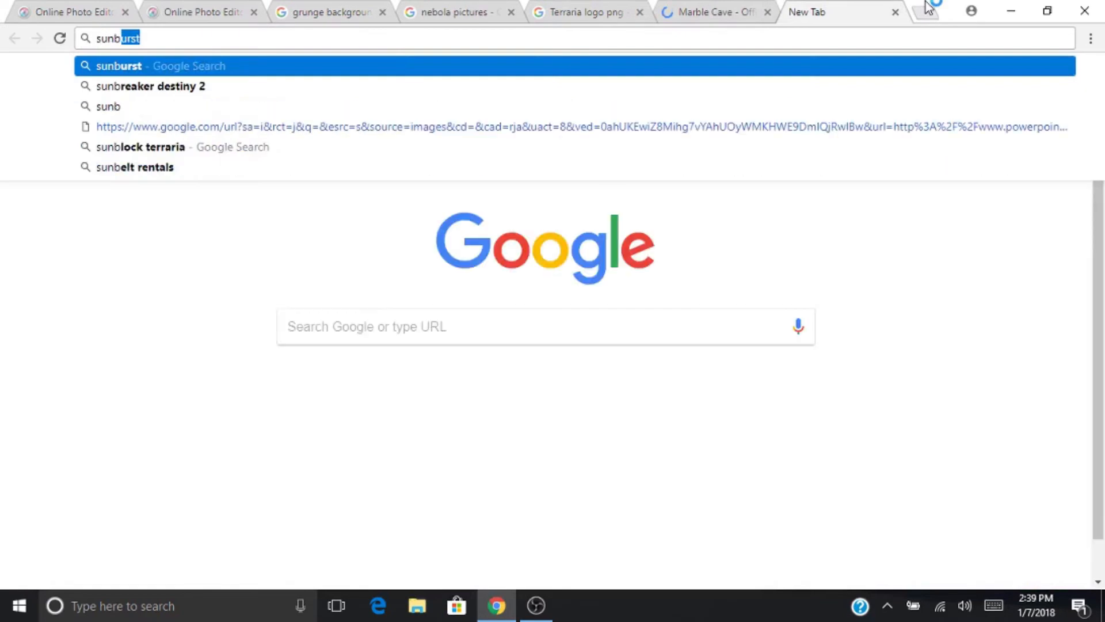
text(urst)
key(Return)
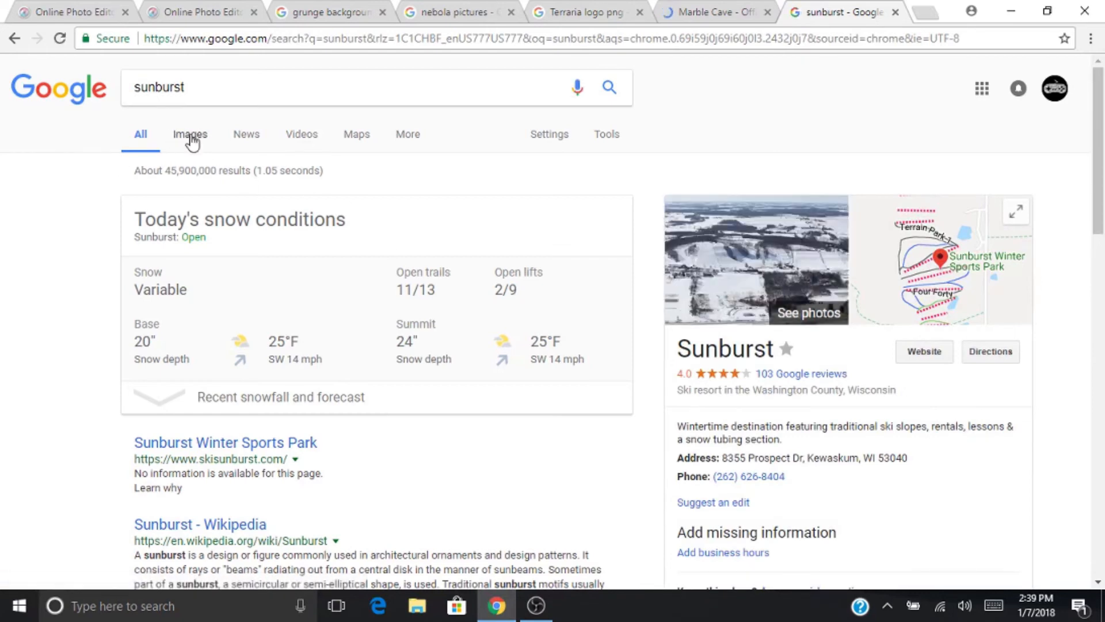
click(193, 140)
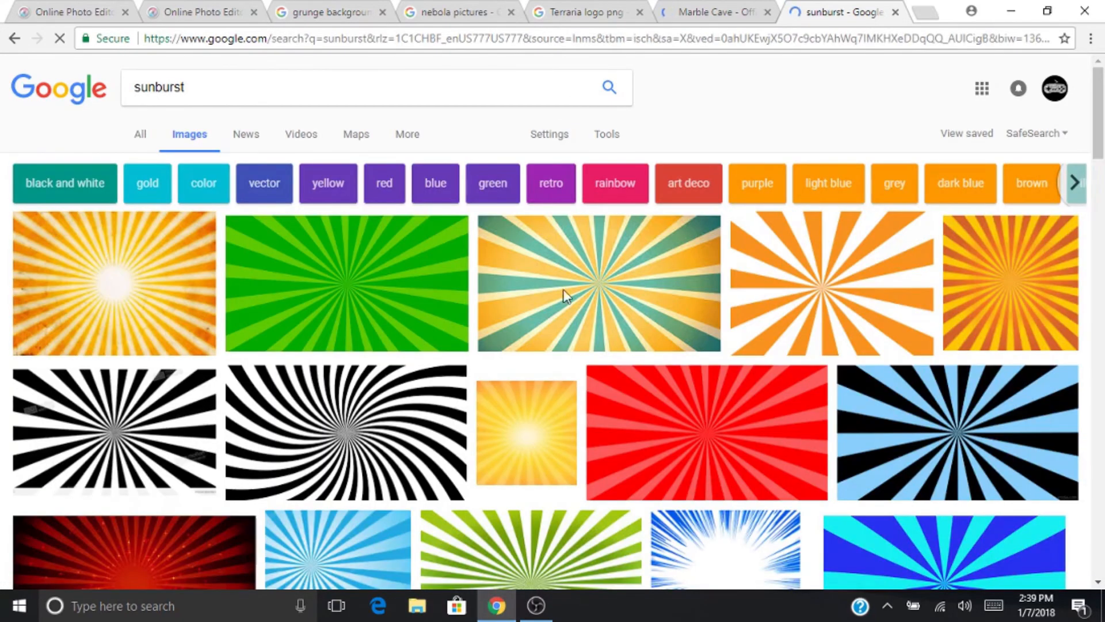
scroll(432, 254, down, 1)
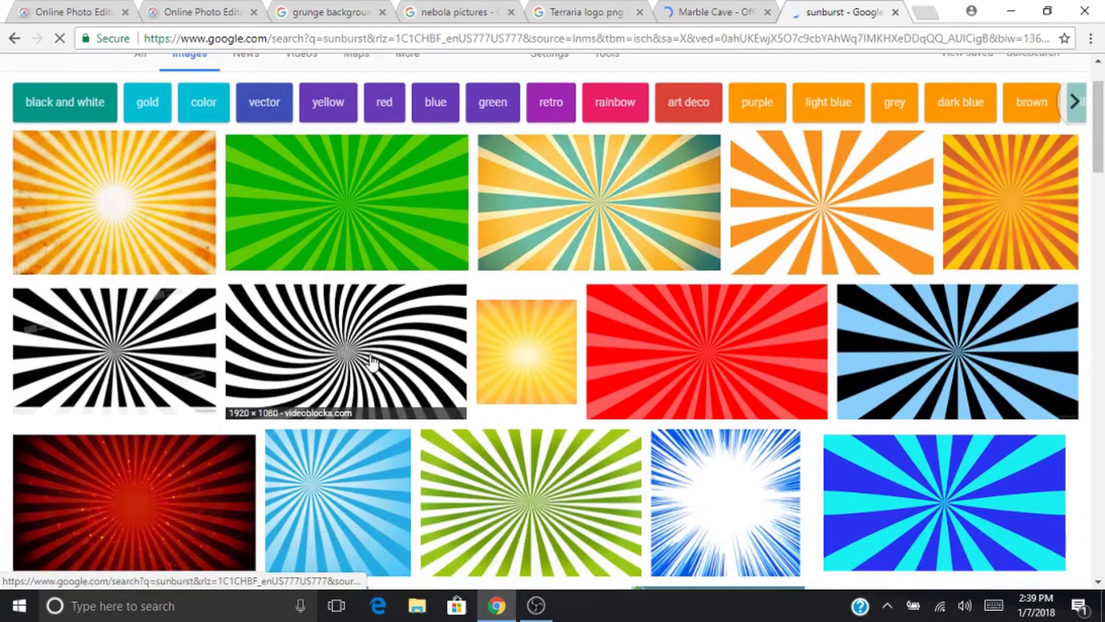
scroll(533, 286, down, 7)
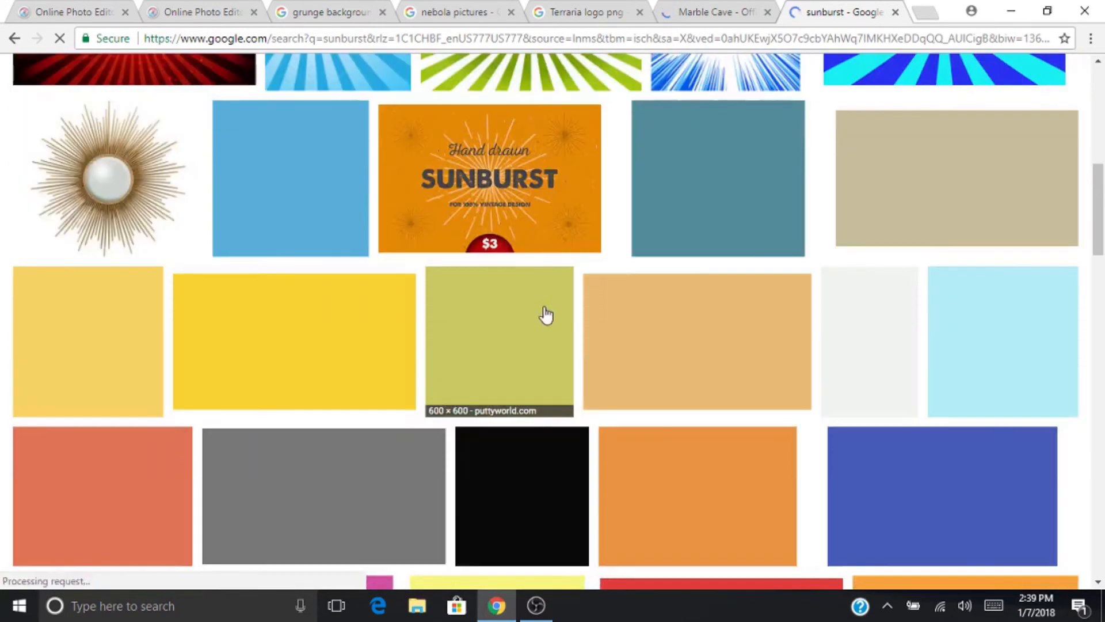
scroll(464, 275, up, 2)
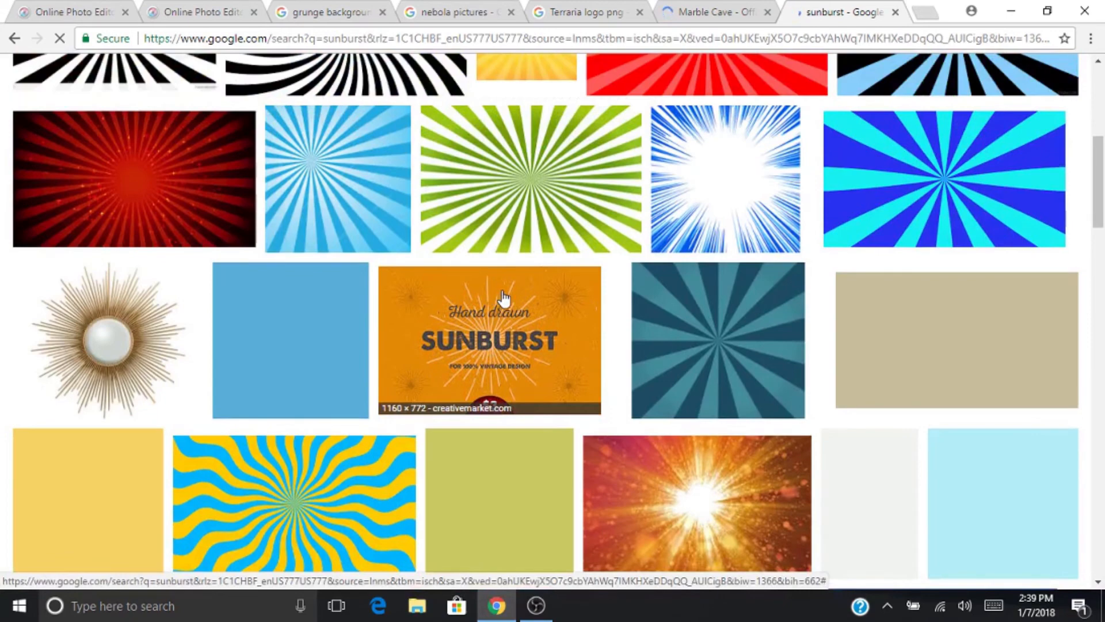
click(688, 12)
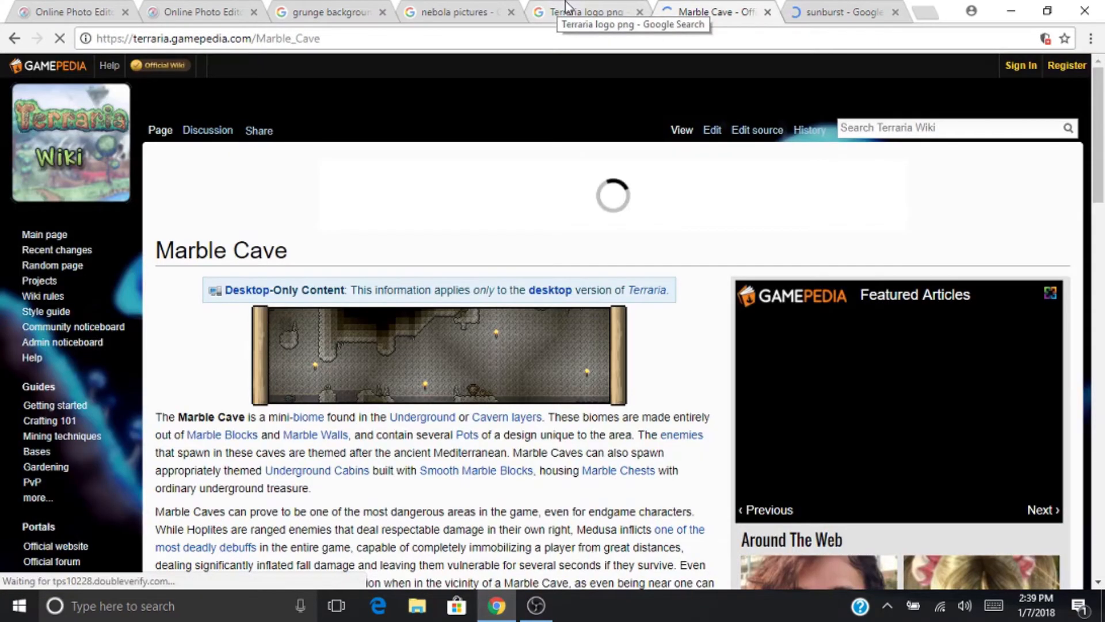
click(199, 9)
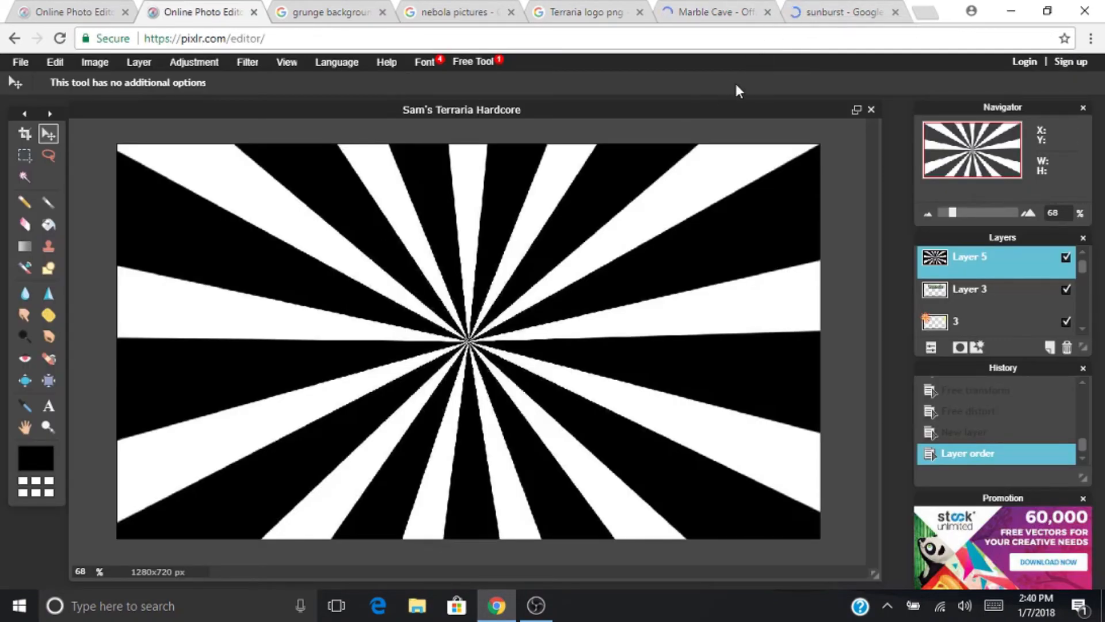
Try colorizing the sunburst layer magenta with a hue of 115 and cancel the adjustment.
click(248, 61)
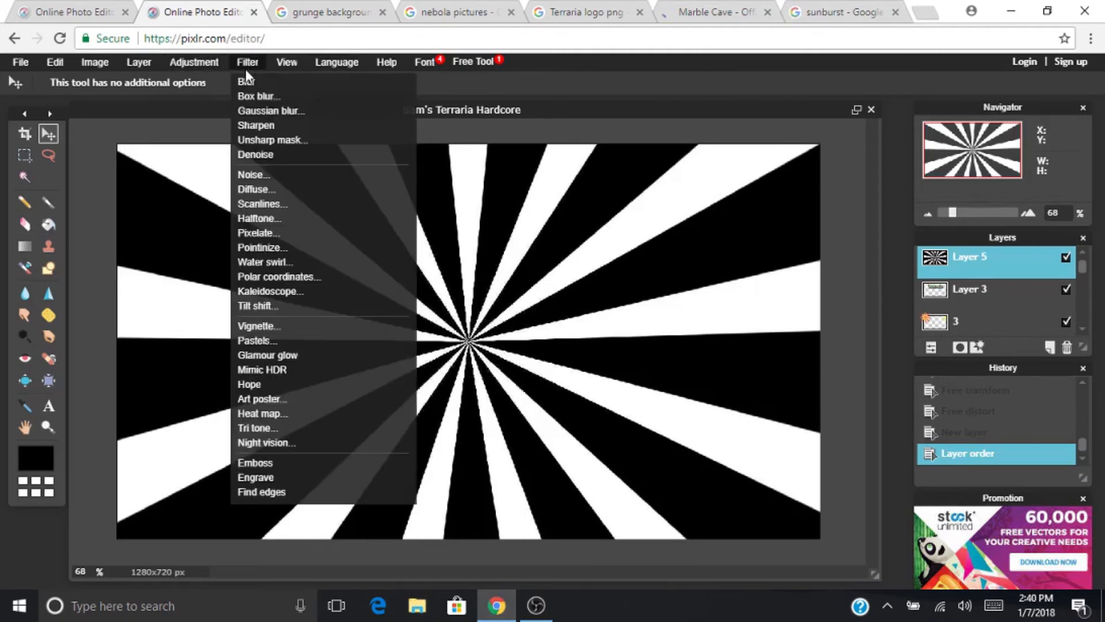
mouse_move(216, 64)
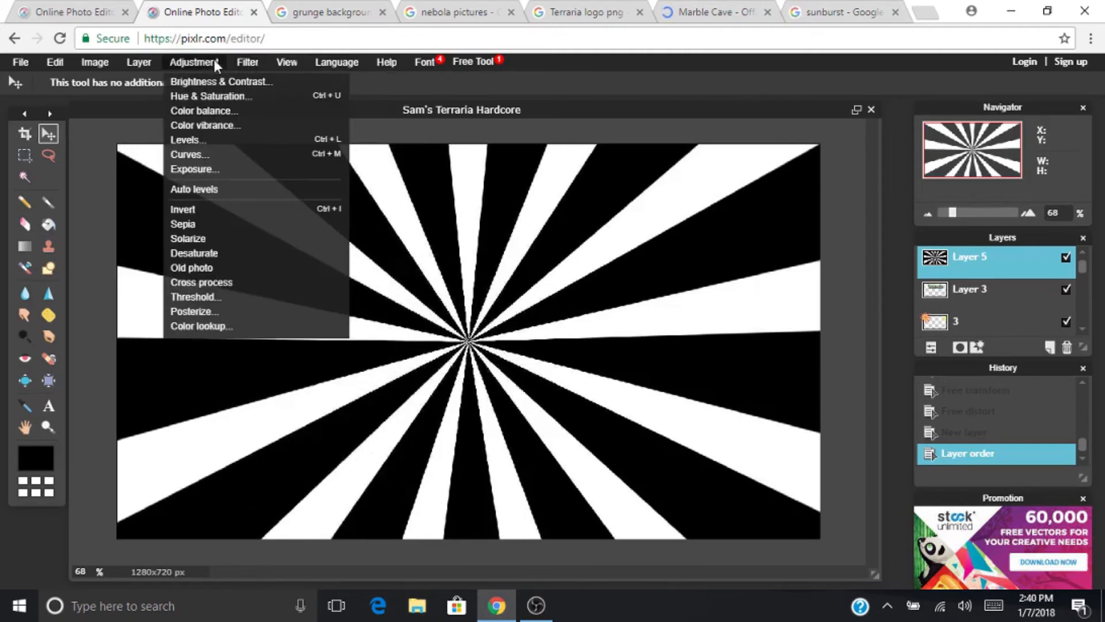
click(219, 93)
click(476, 369)
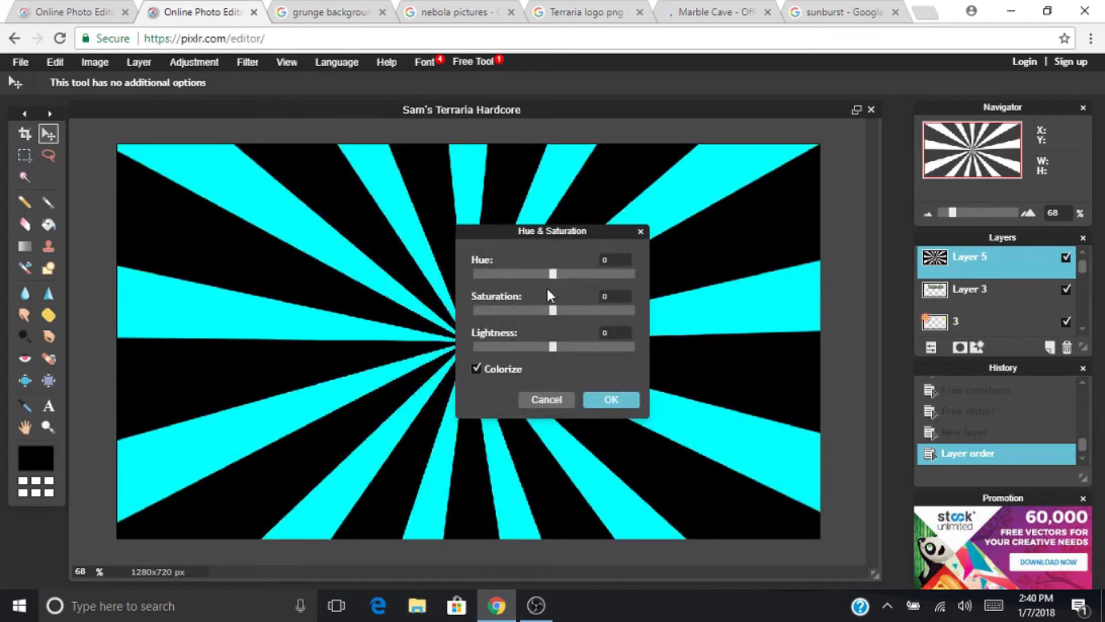
drag(551, 271, 605, 270)
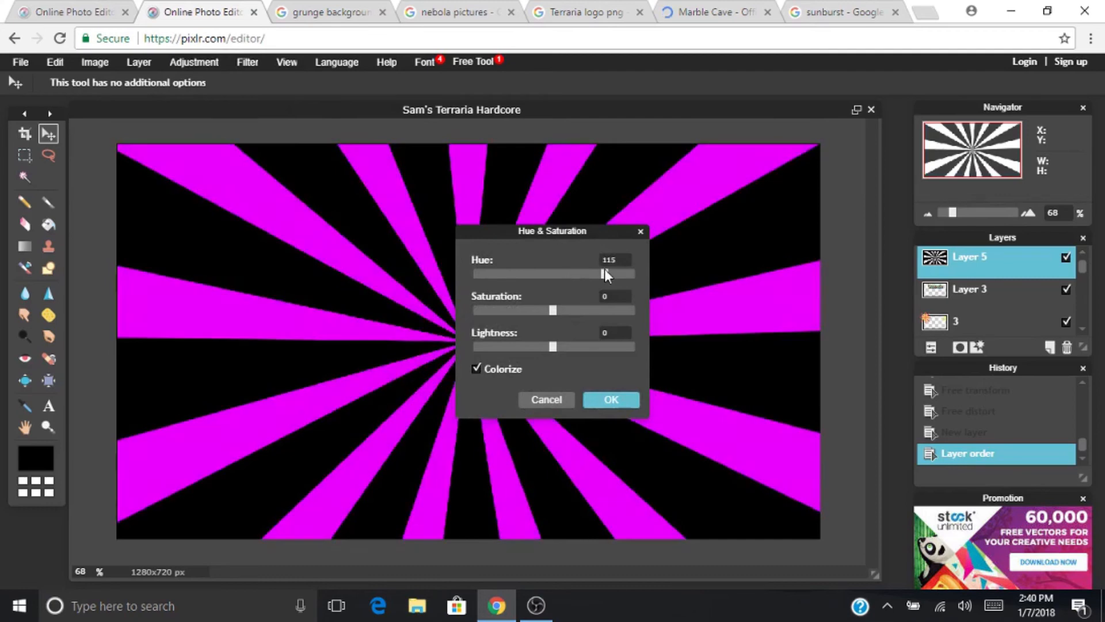
click(547, 397)
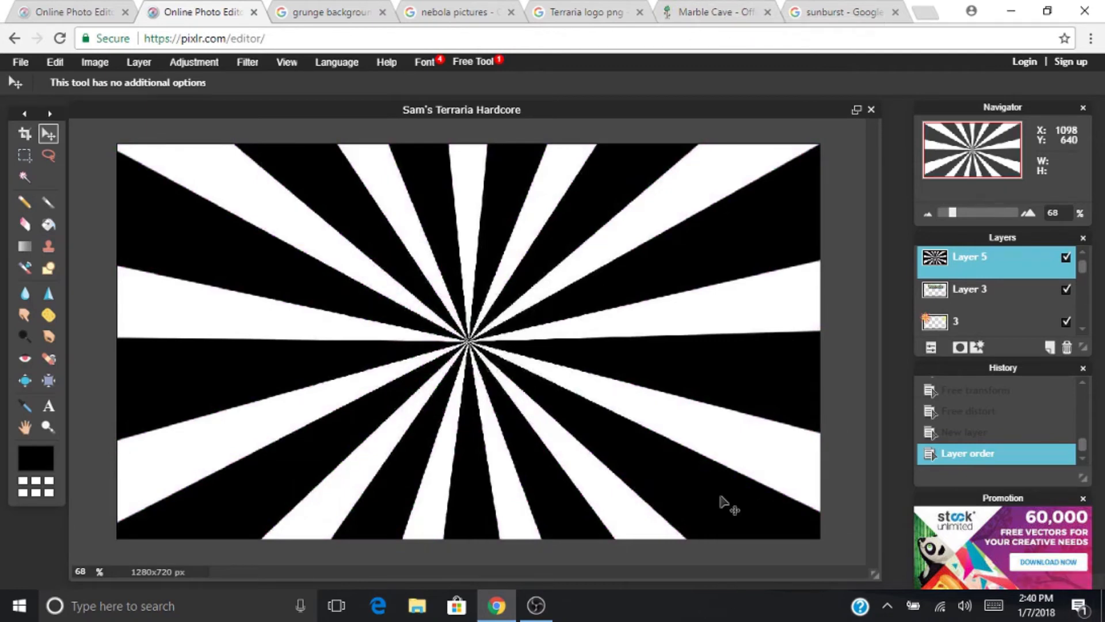
Reduce the sunburst layer's opacity to 10 and close the layer settings.
click(929, 347)
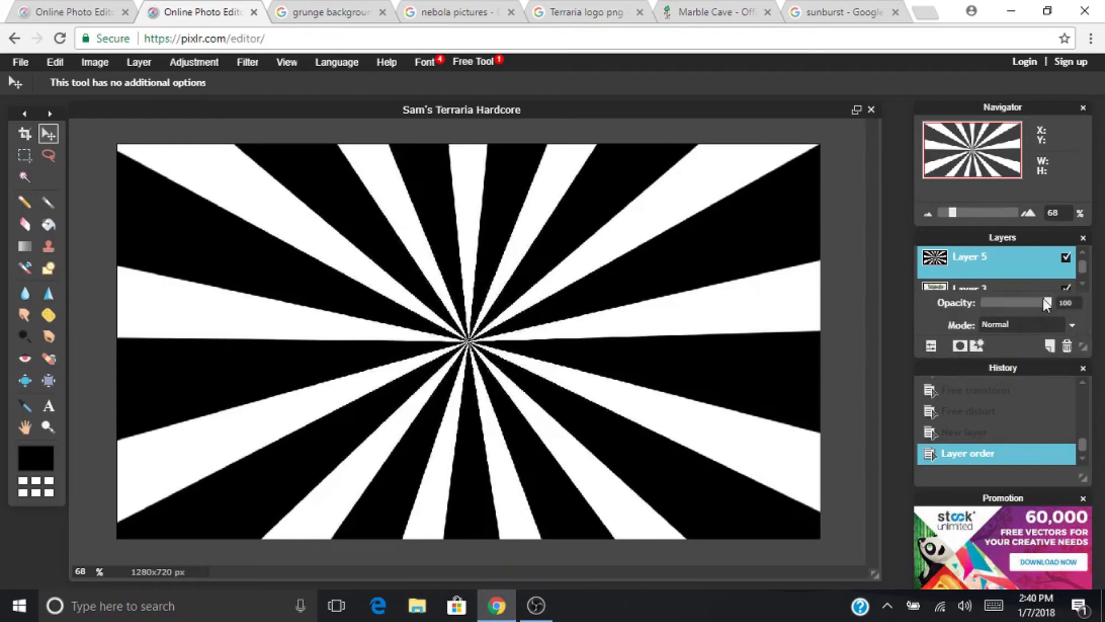
drag(1044, 298, 989, 303)
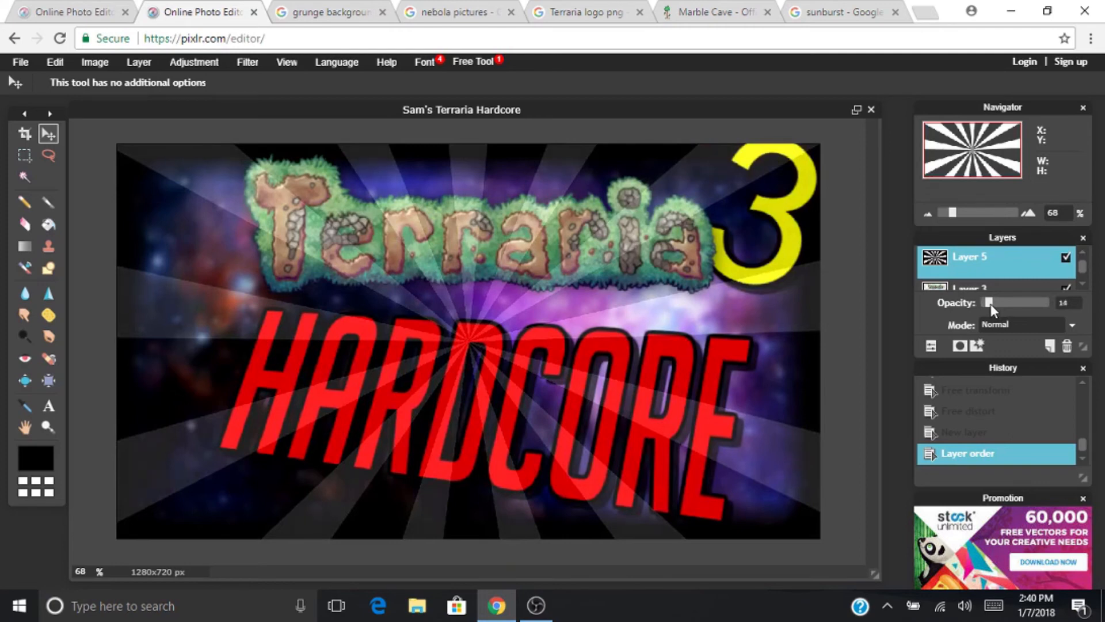
mouse_move(989, 305)
mouse_down()
mouse_move(999, 305)
mouse_move(989, 302)
mouse_up()
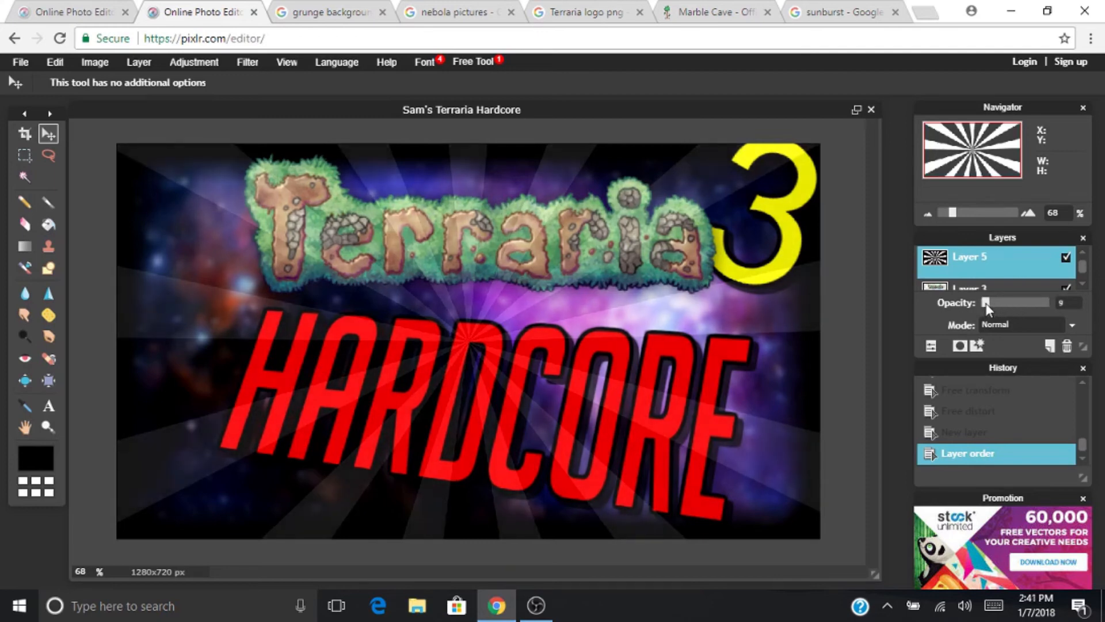
drag(986, 303, 985, 305)
click(1079, 307)
key(BackSpace)
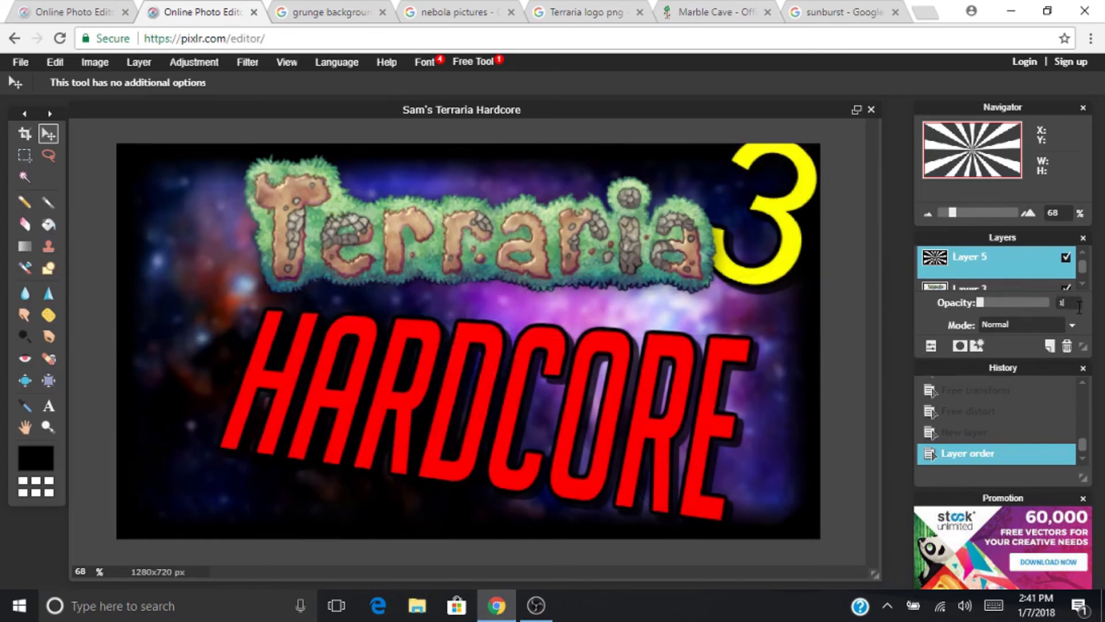
text(10)
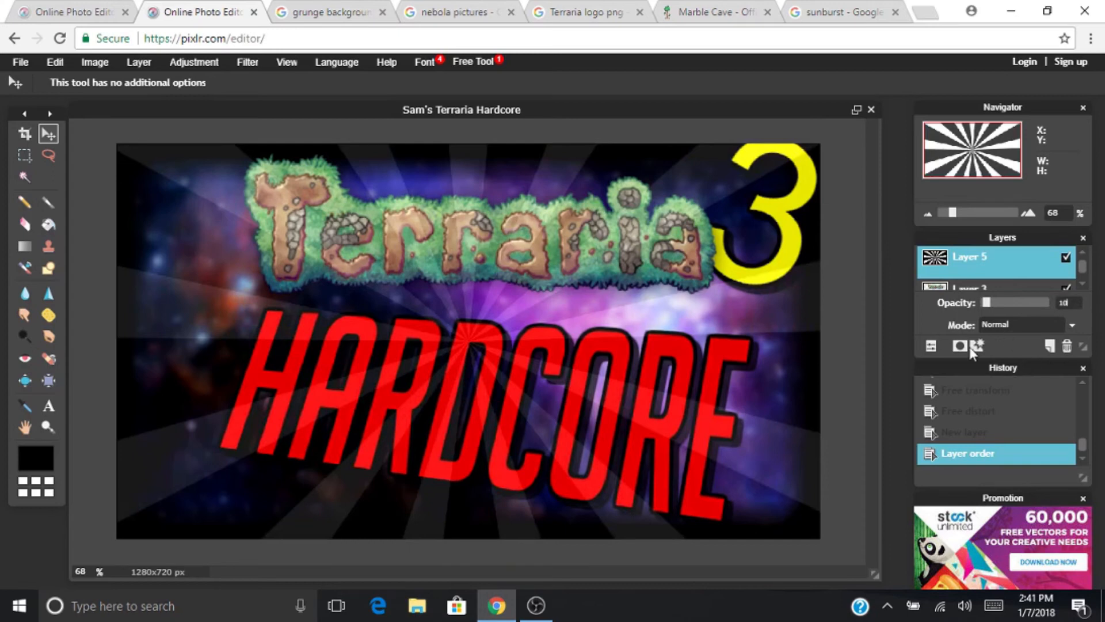
click(932, 346)
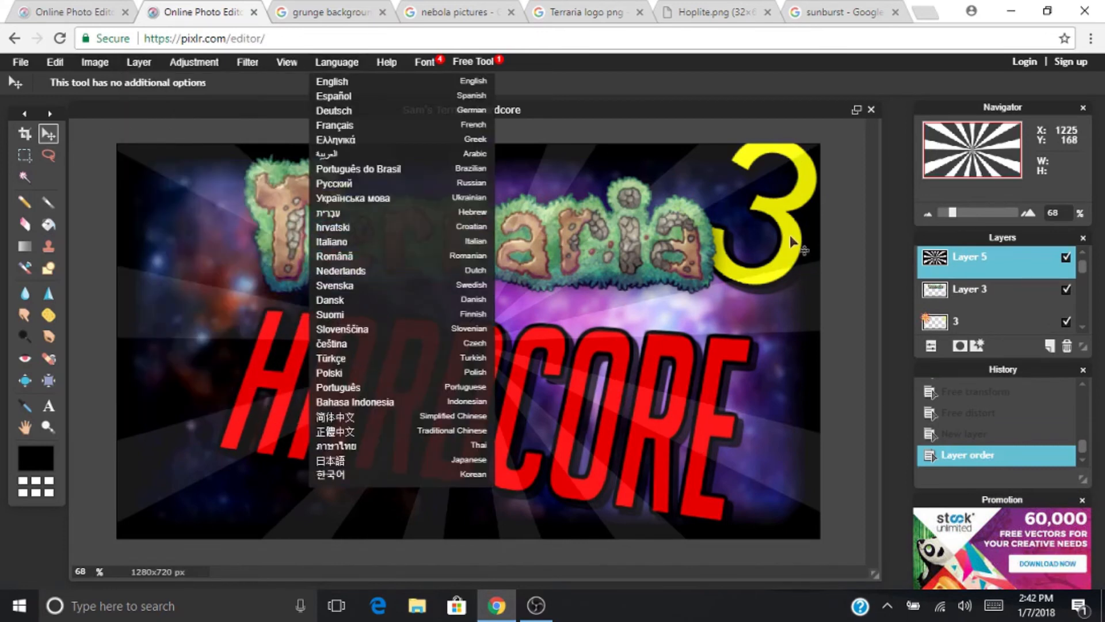
Add Hoplite.png from the Pictures for Thumbnails folder as a new layer.
scroll(1012, 303, down, 1)
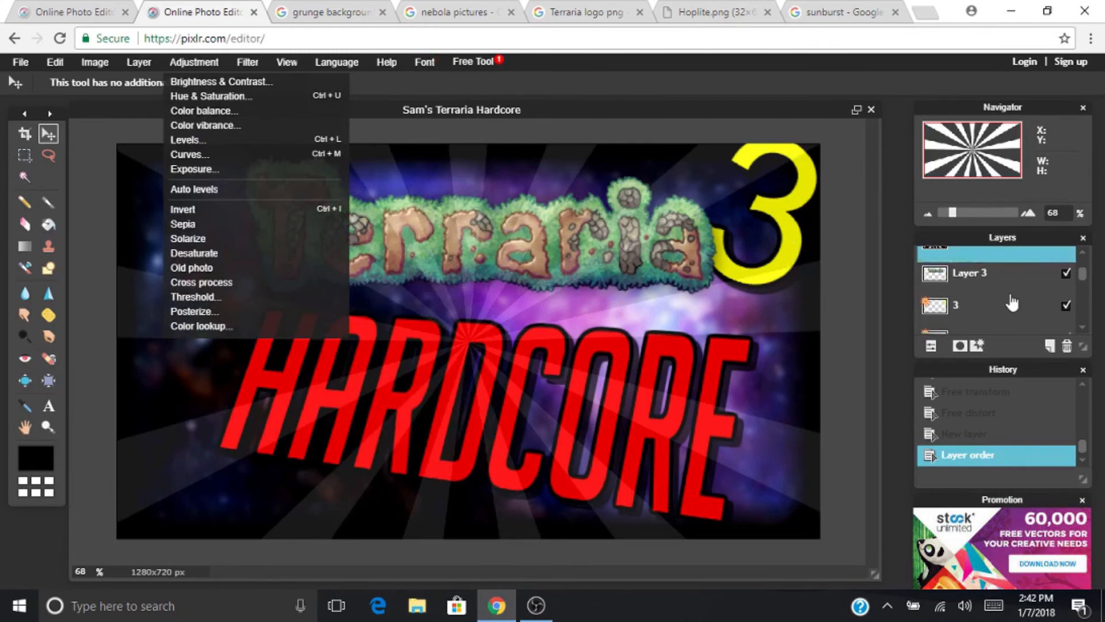
scroll(1012, 302, up, 1)
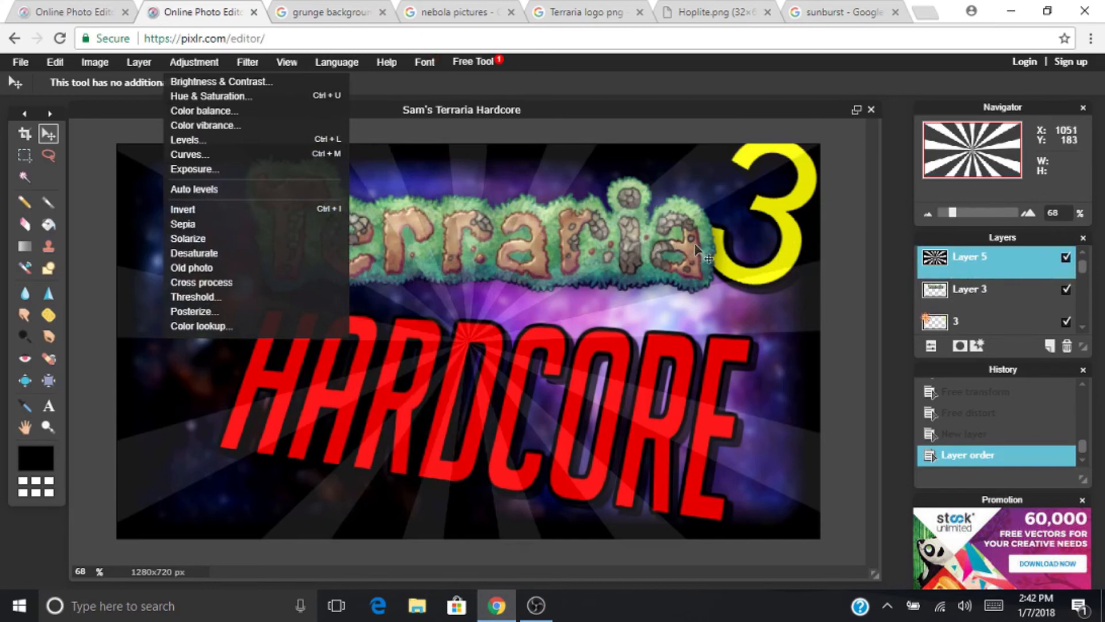
click(138, 62)
click(156, 130)
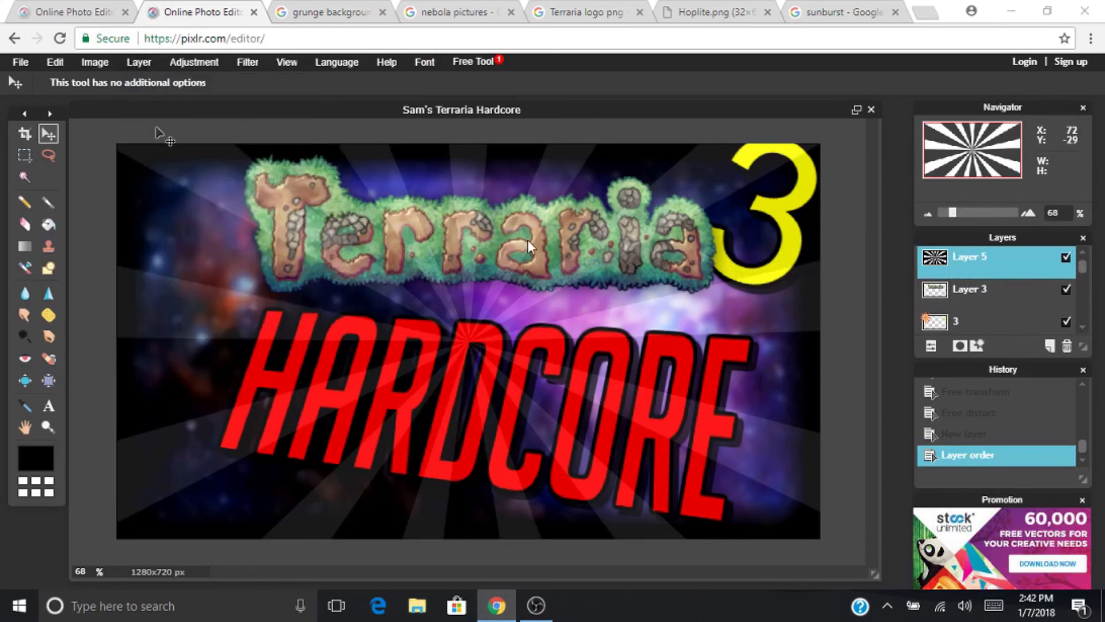
scroll(419, 279, down, 2)
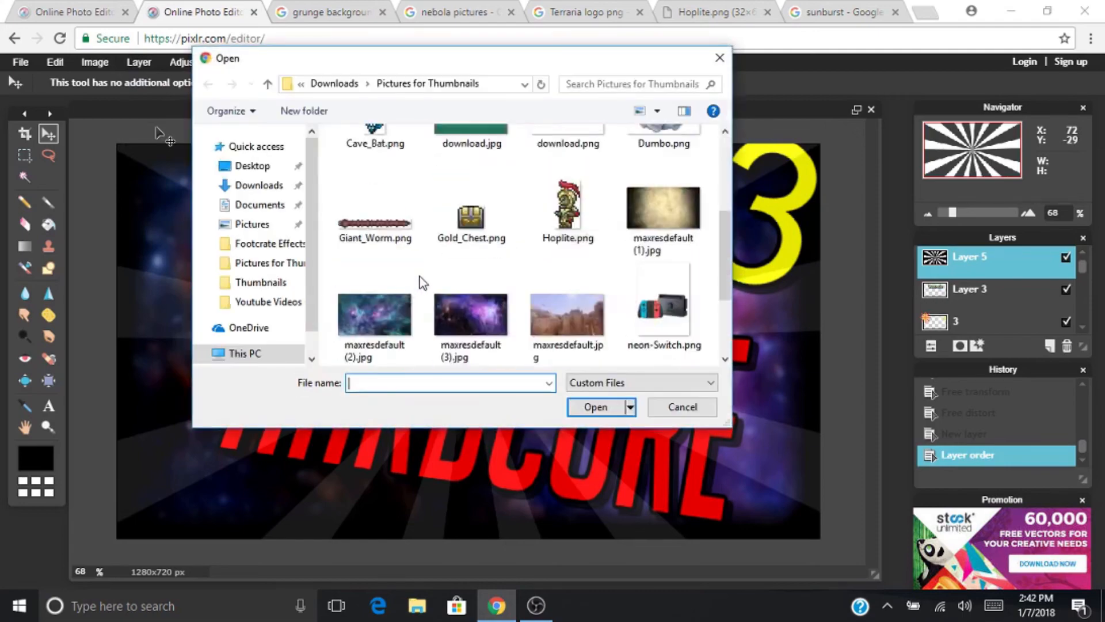
scroll(423, 279, down, 2)
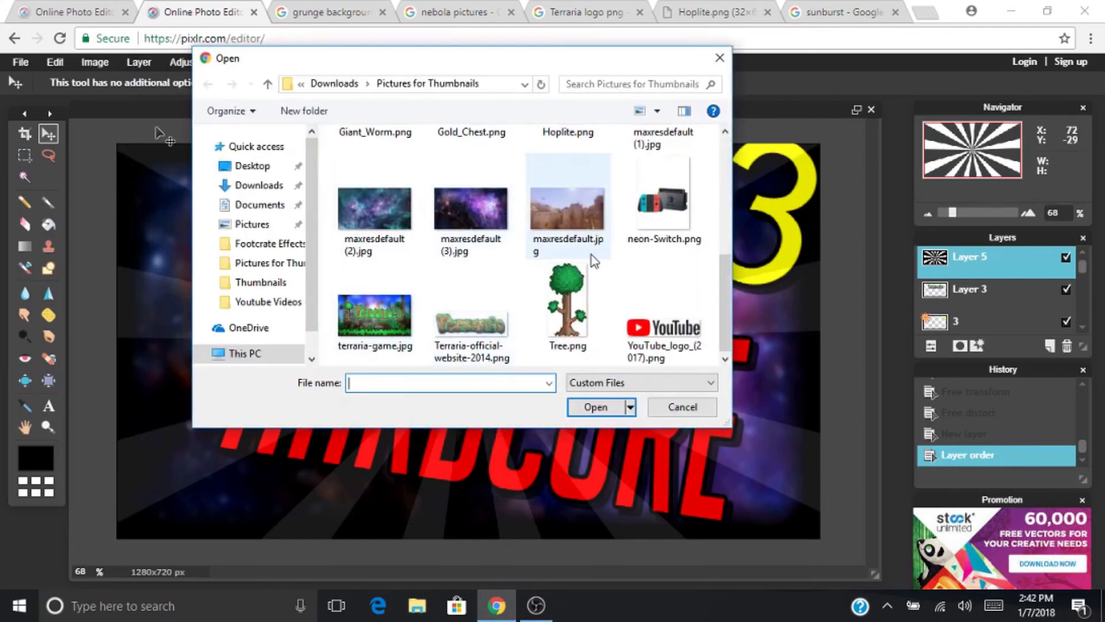
scroll(514, 307, up, 2)
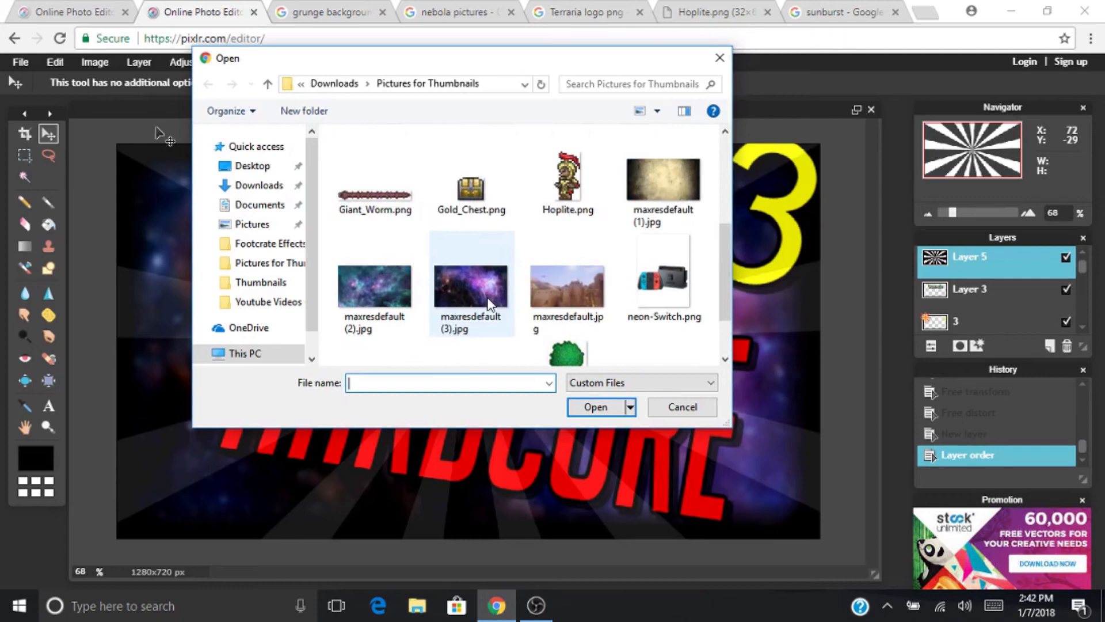
double_click(580, 203)
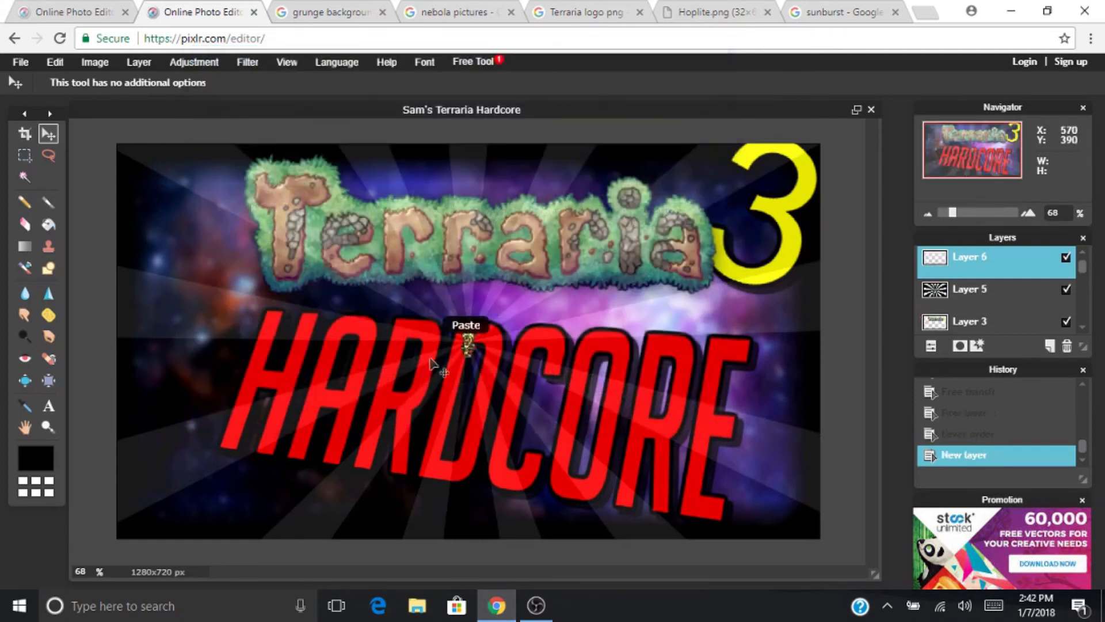
Move the Hoplite character to the canvas's left edge, enlarge it with Free transform and lower it beside the Hardcore text.
drag(468, 338, 197, 346)
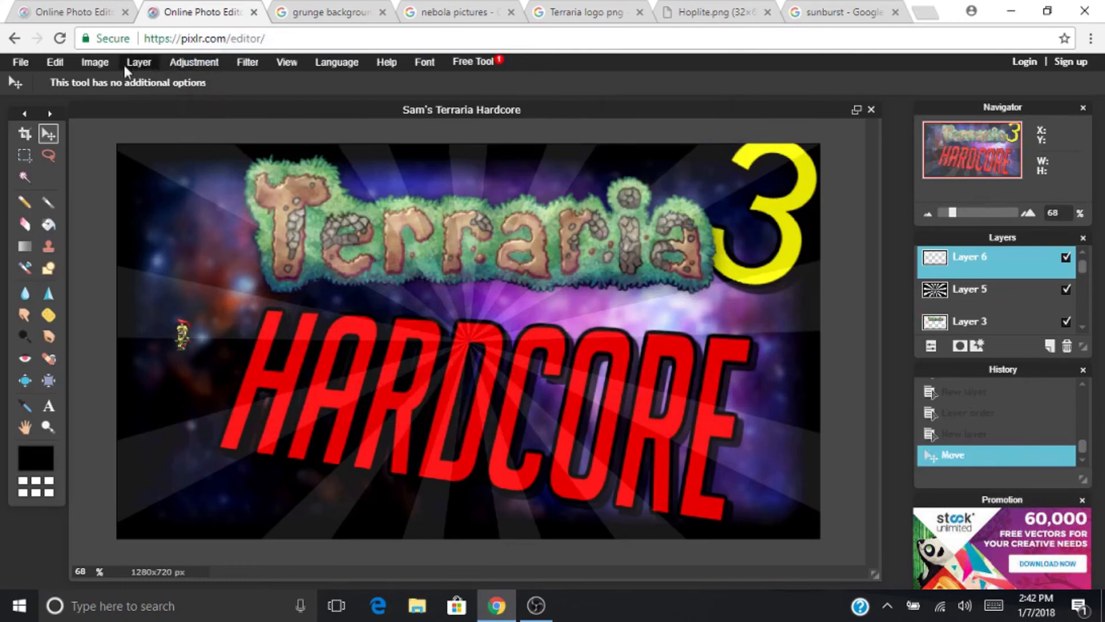
click(55, 61)
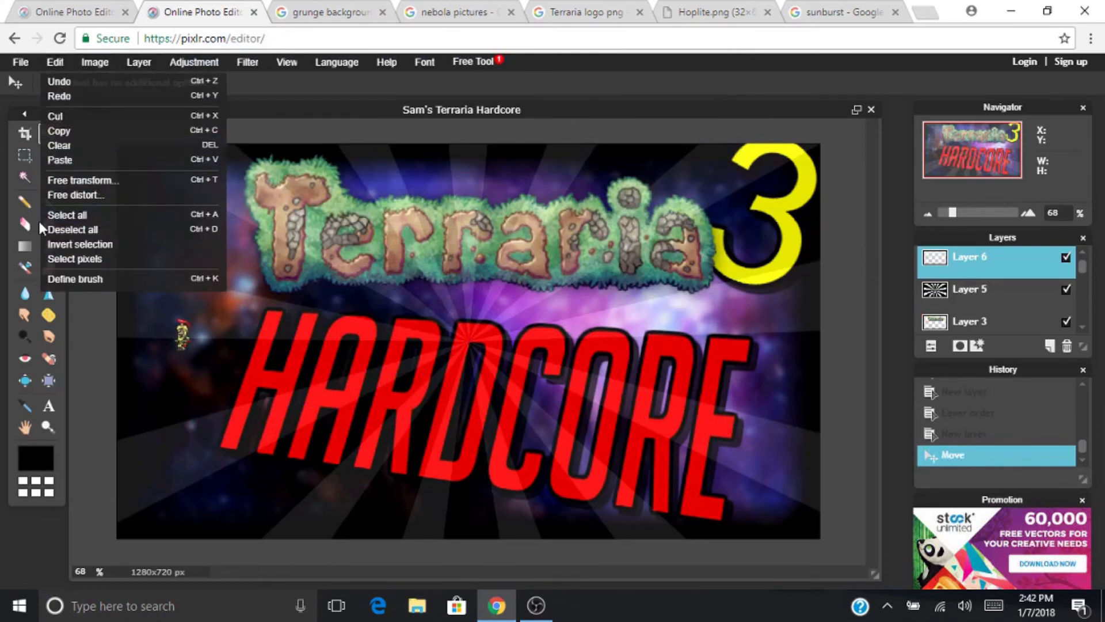
click(170, 182)
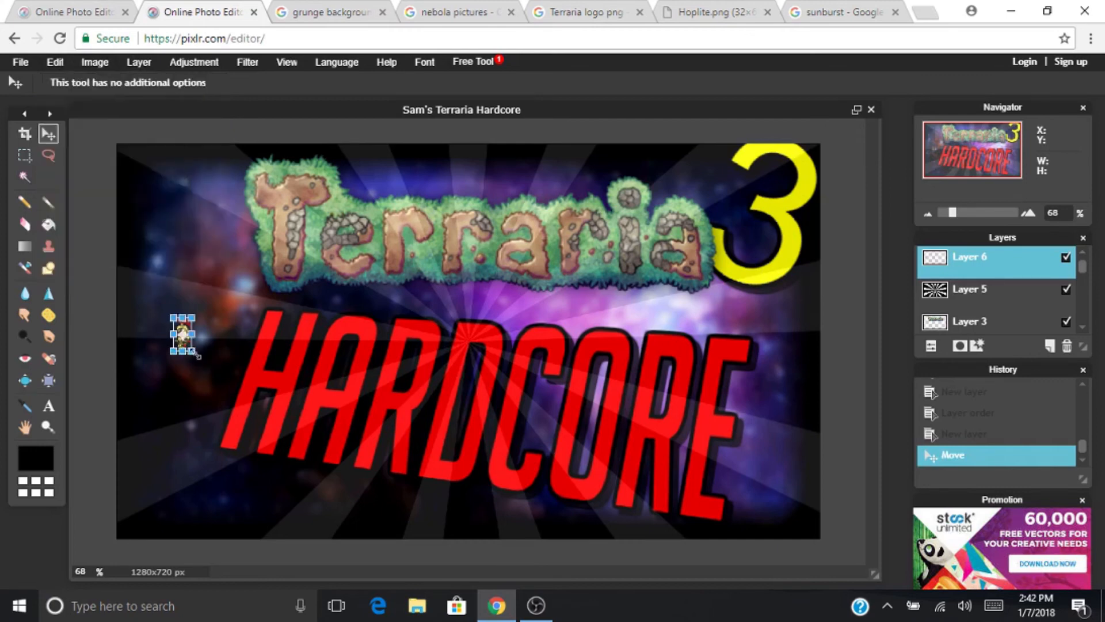
drag(194, 353, 247, 429)
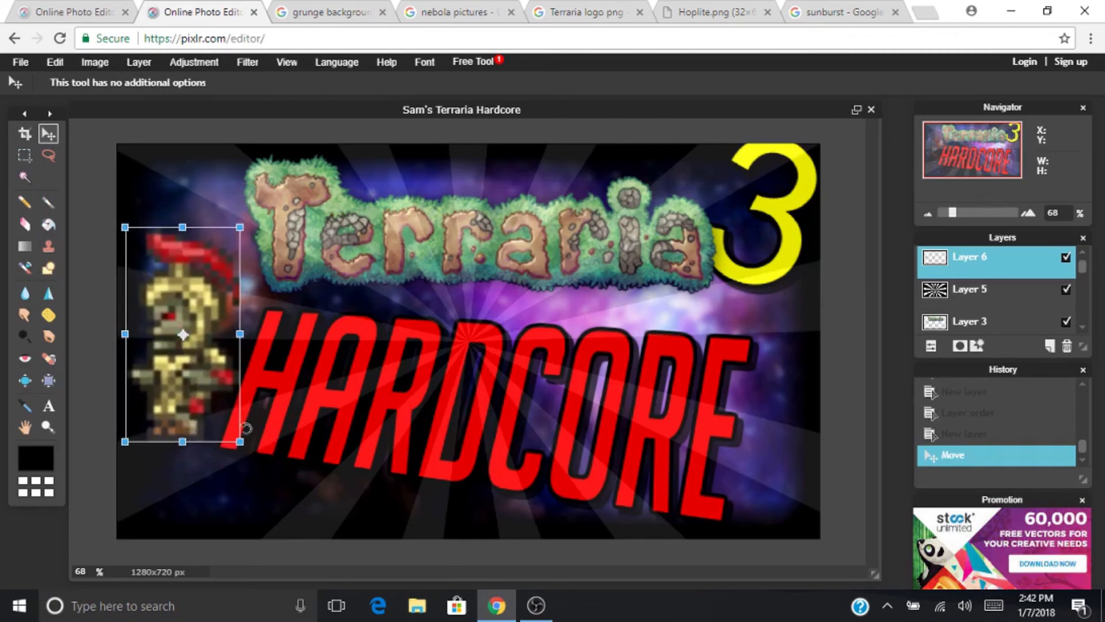
drag(173, 358, 176, 405)
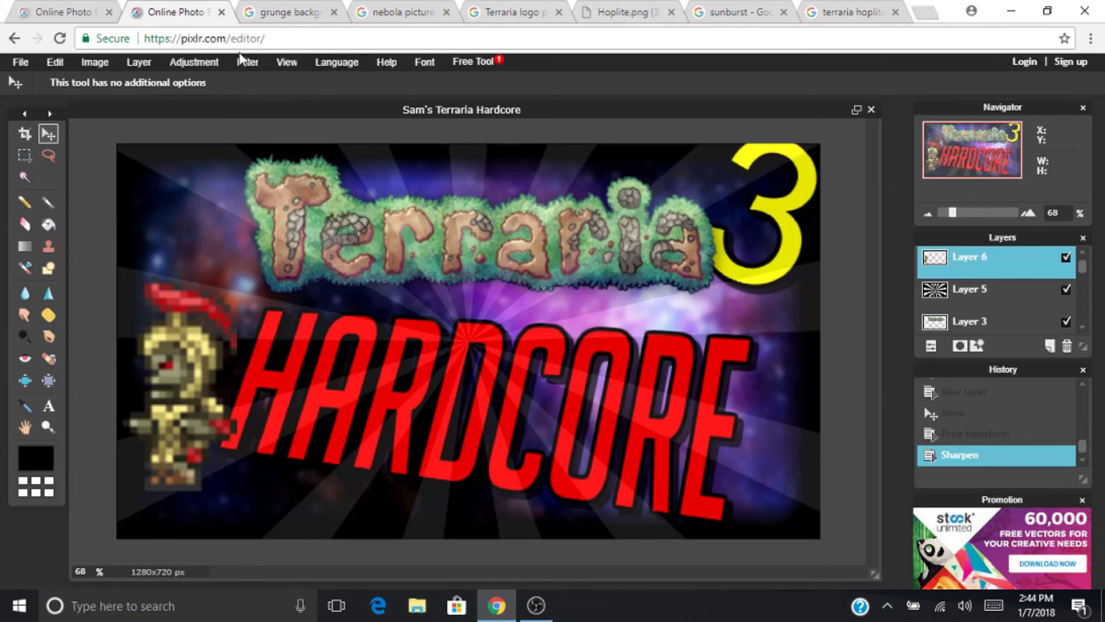
Try the Blur filter on the Hoplite layer and undo it.
click(196, 62)
mouse_move(248, 61)
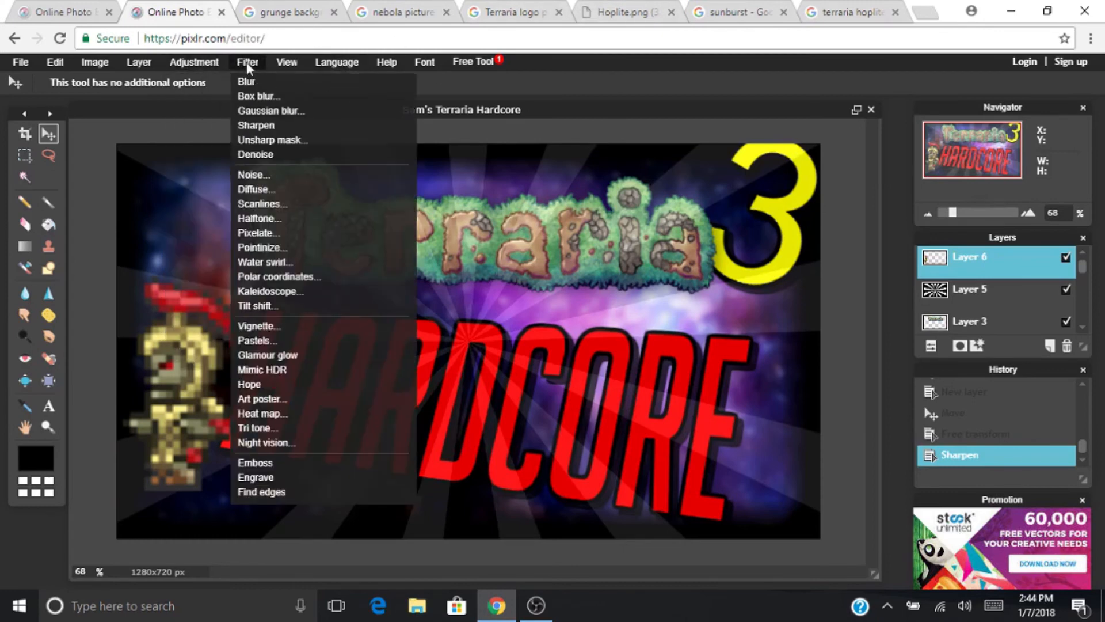
click(245, 84)
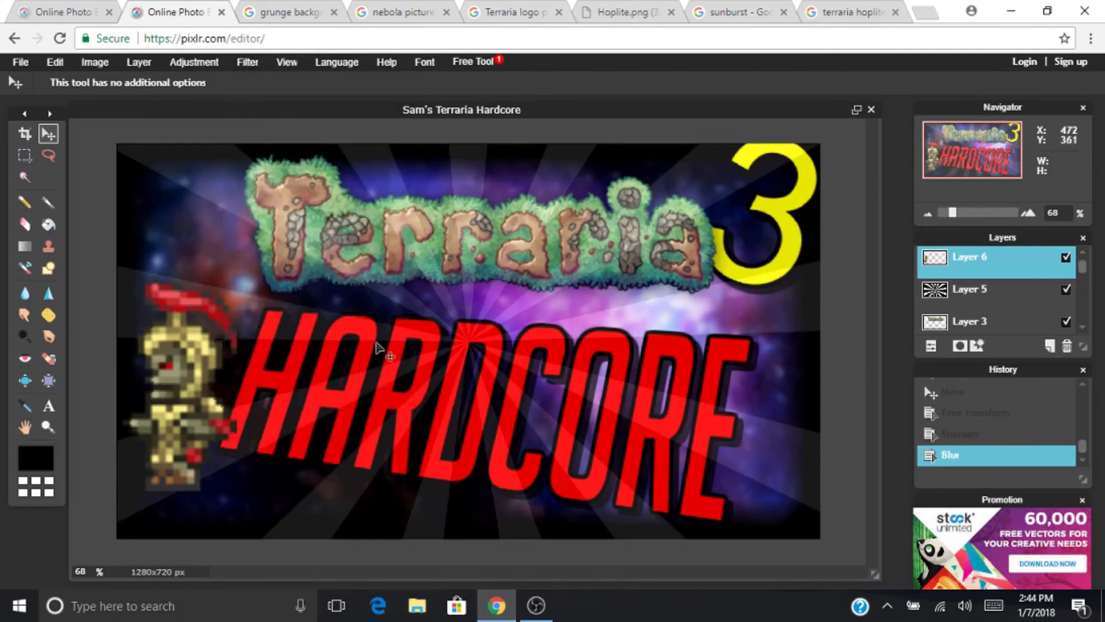
key(ctrl+z)
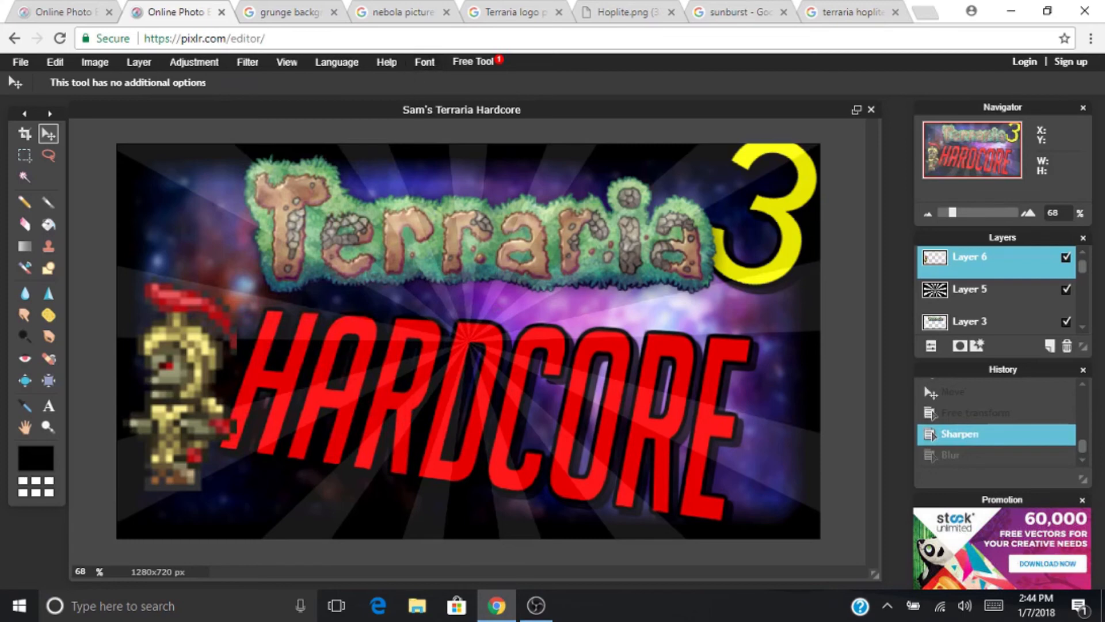
Apply drop shadow, inner shadow, outer glow and inner glow styles to the Hoplite layer with their default settings.
right_click(985, 266)
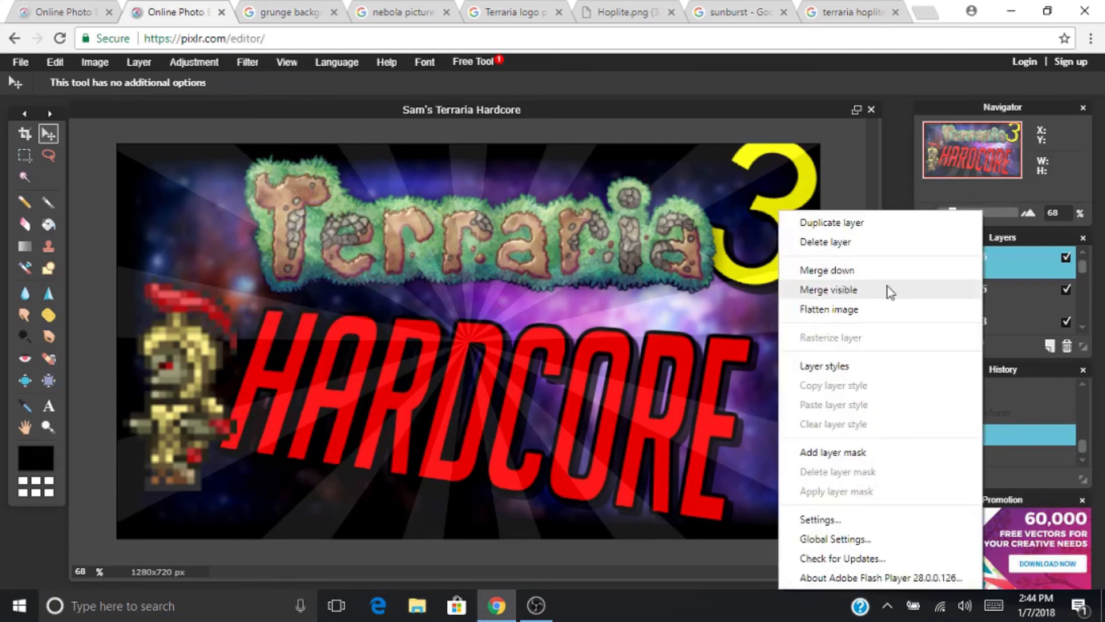
click(832, 366)
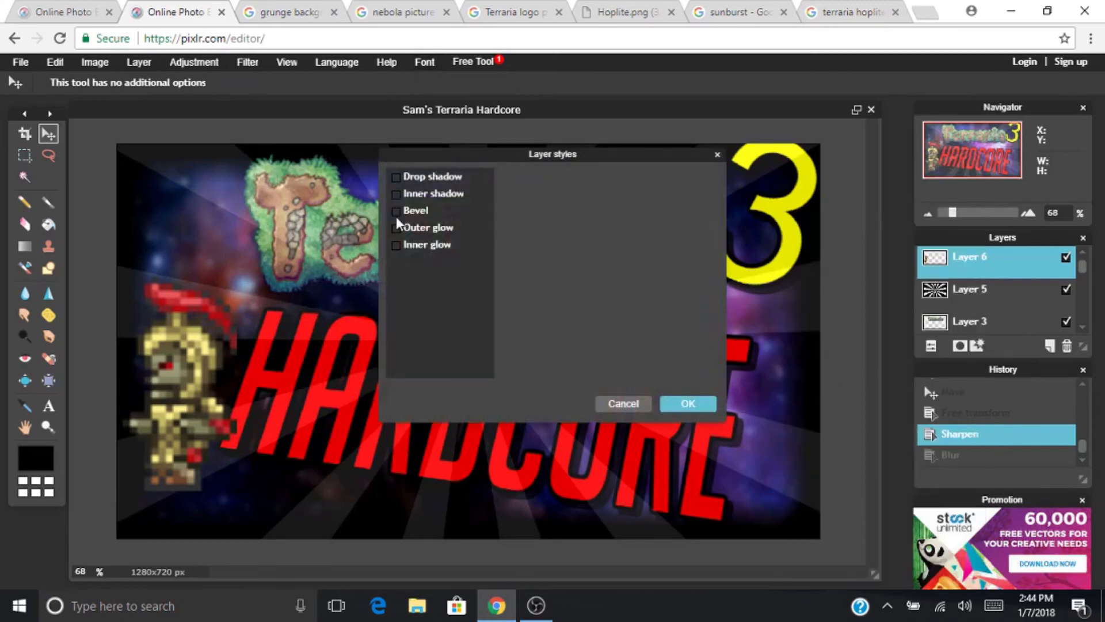
click(424, 180)
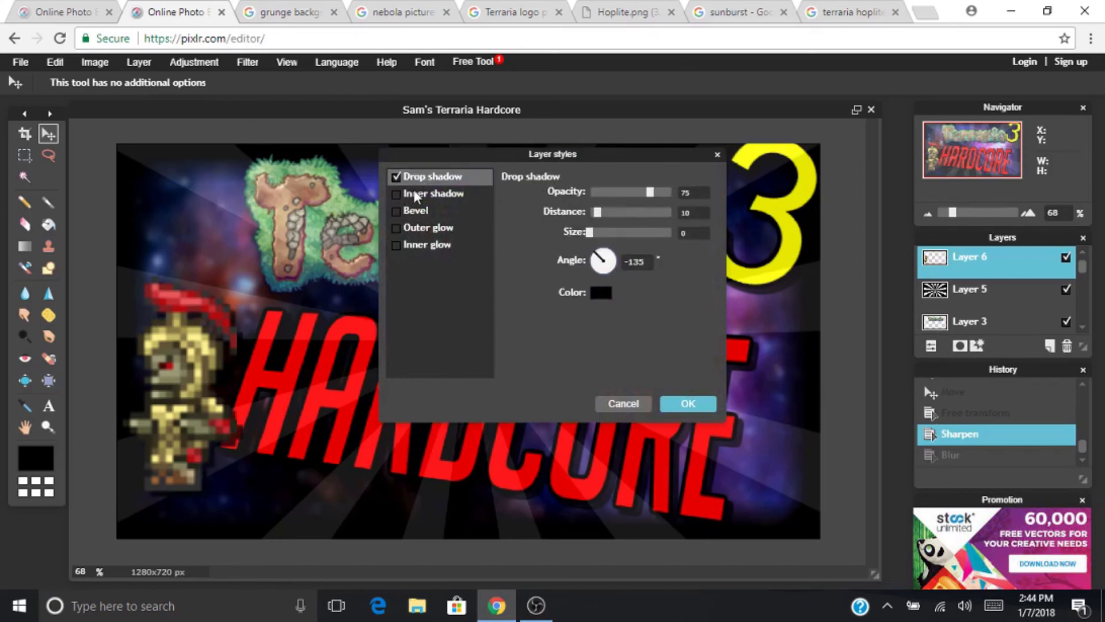
click(416, 197)
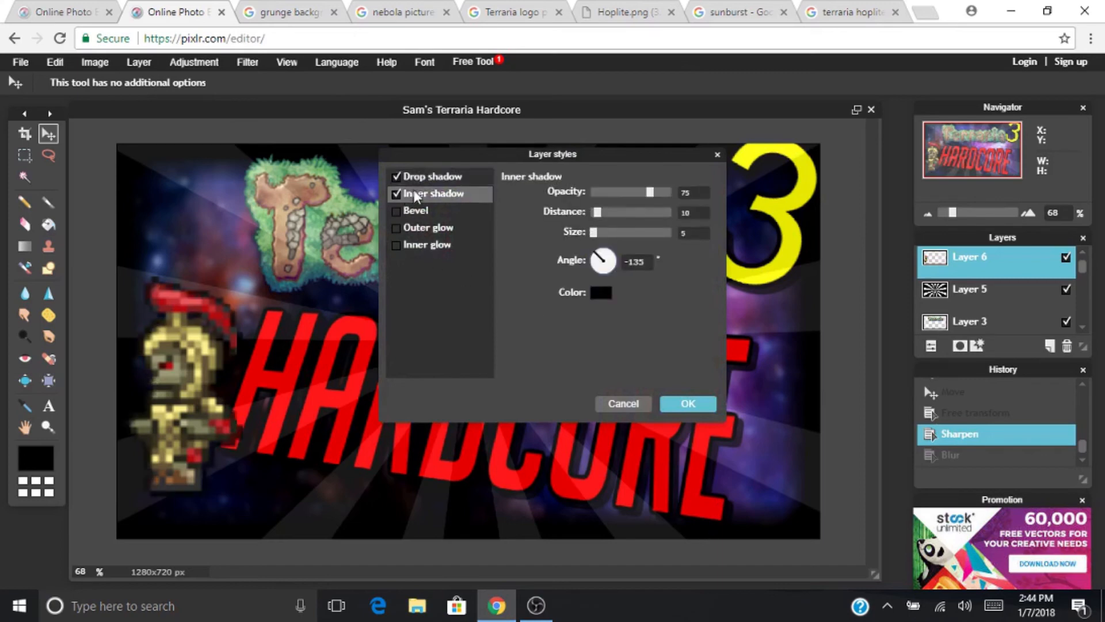
click(431, 231)
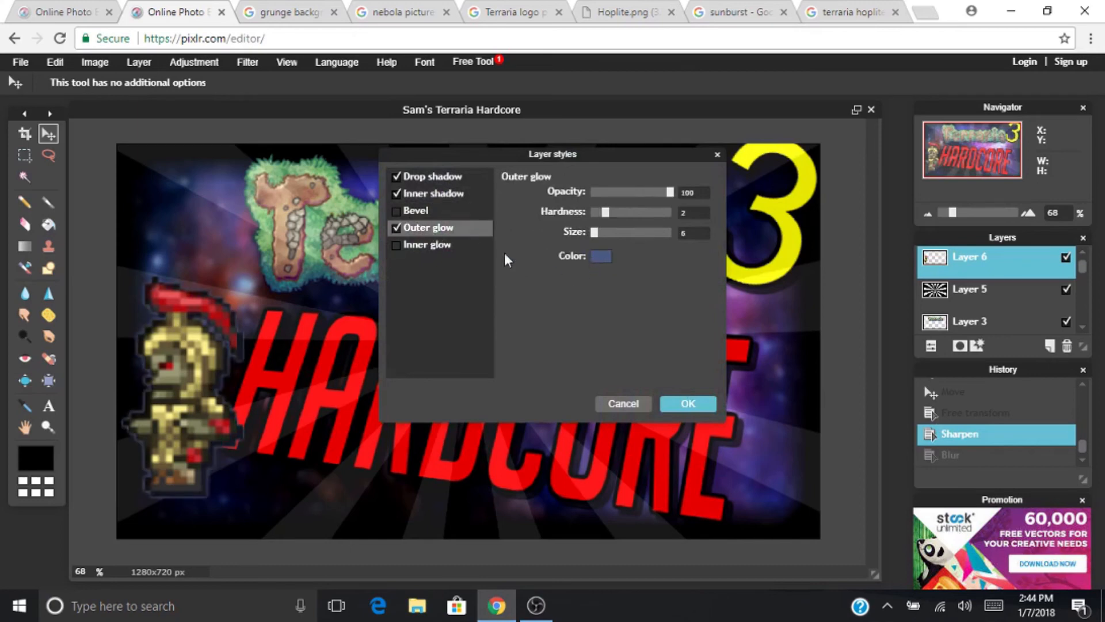
click(453, 250)
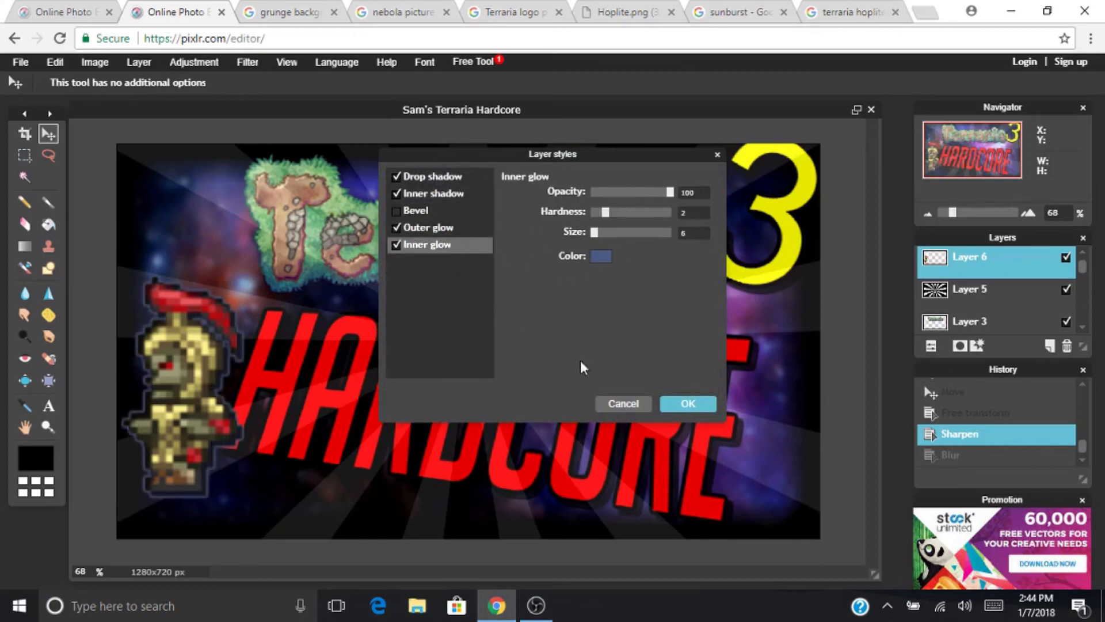
click(686, 403)
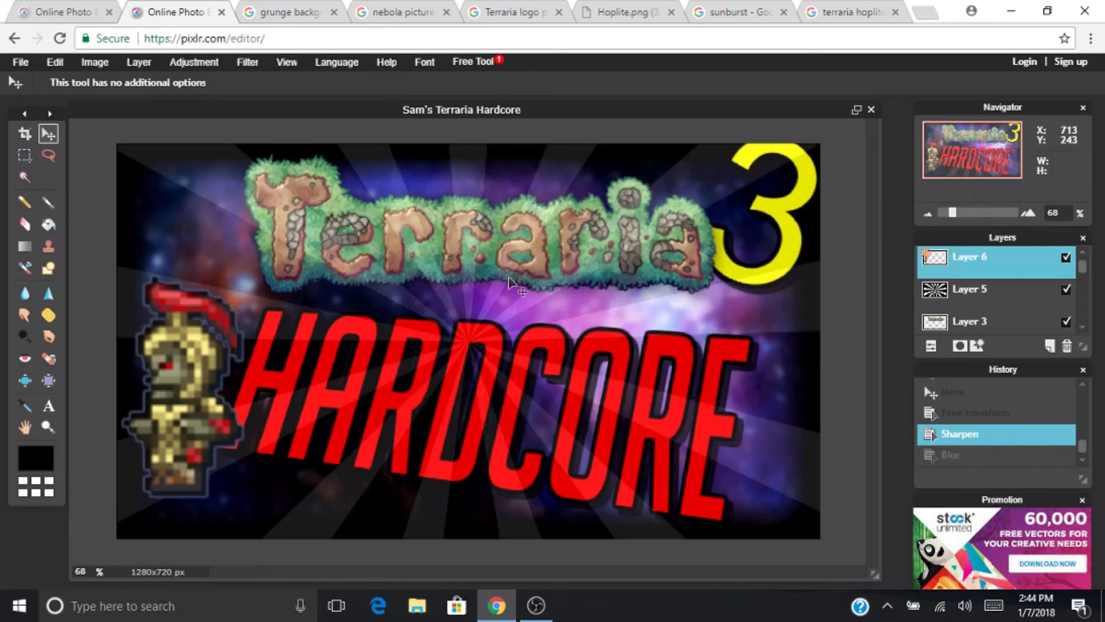
Duplicate the Hoplite layer and move the copy to the canvas's right edge, next to the end of the Hardcore text.
right_click(954, 272)
click(895, 224)
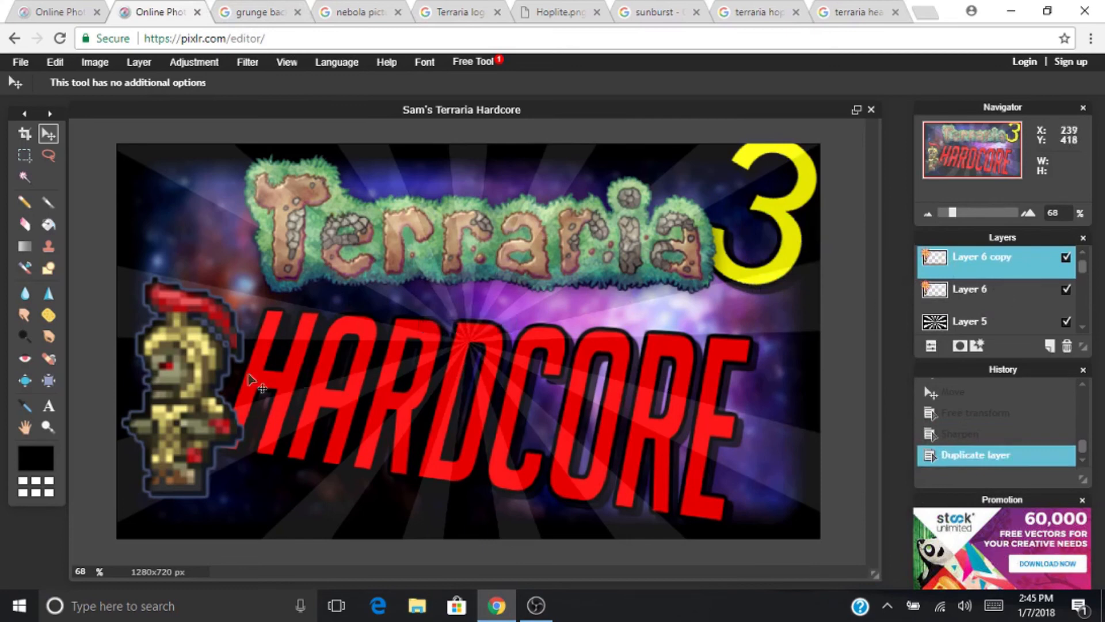
drag(173, 374, 775, 370)
scroll(995, 297, down, 3)
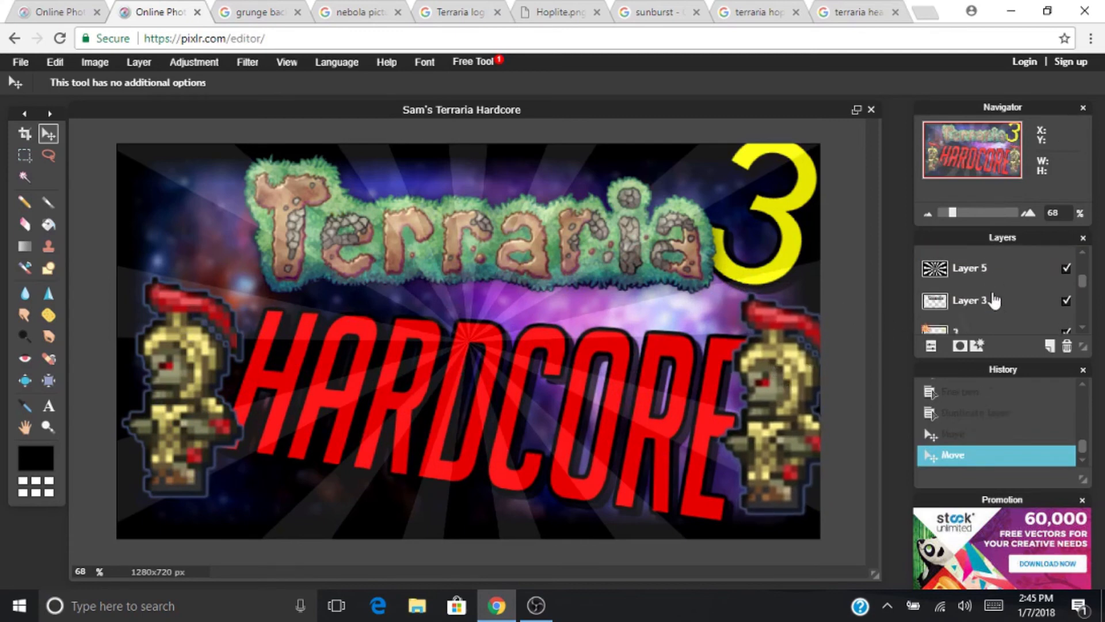
scroll(996, 295, up, 1)
scroll(992, 289, up, 1)
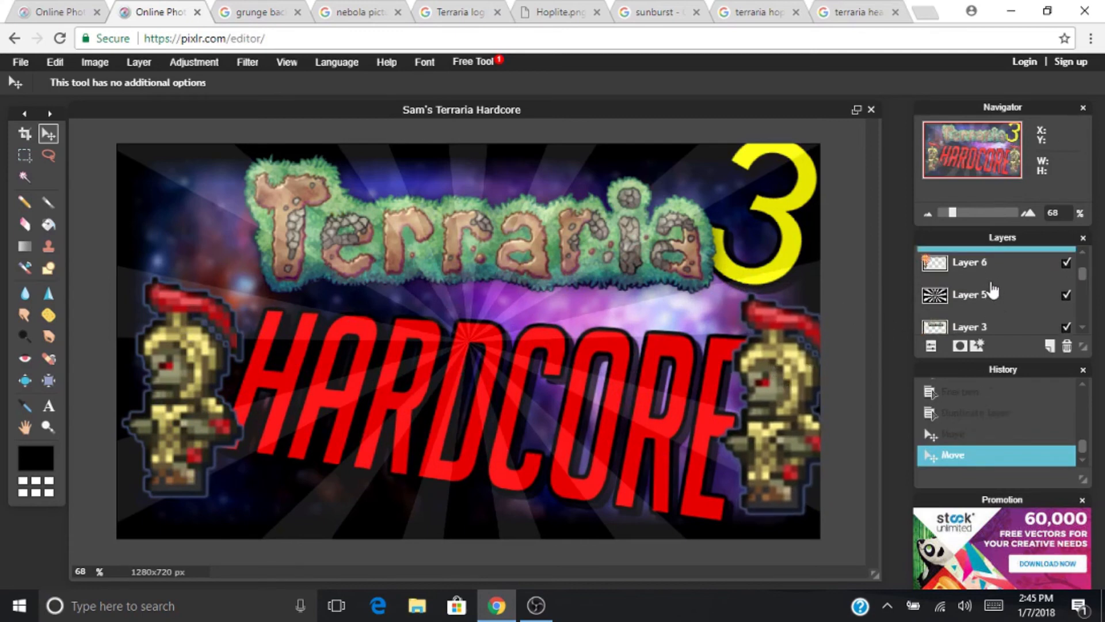
click(990, 269)
scroll(976, 301, down, 1)
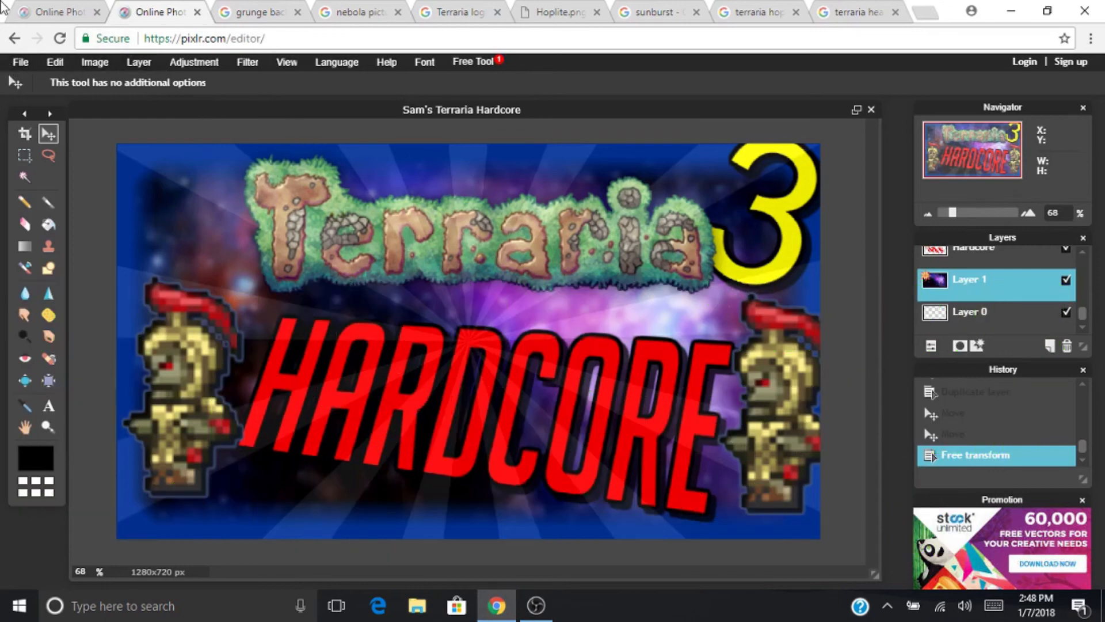
Start saving the finished thumbnail to the computer in PNG (Transparent, full quality) format.
click(21, 62)
mouse_move(54, 61)
mouse_move(20, 62)
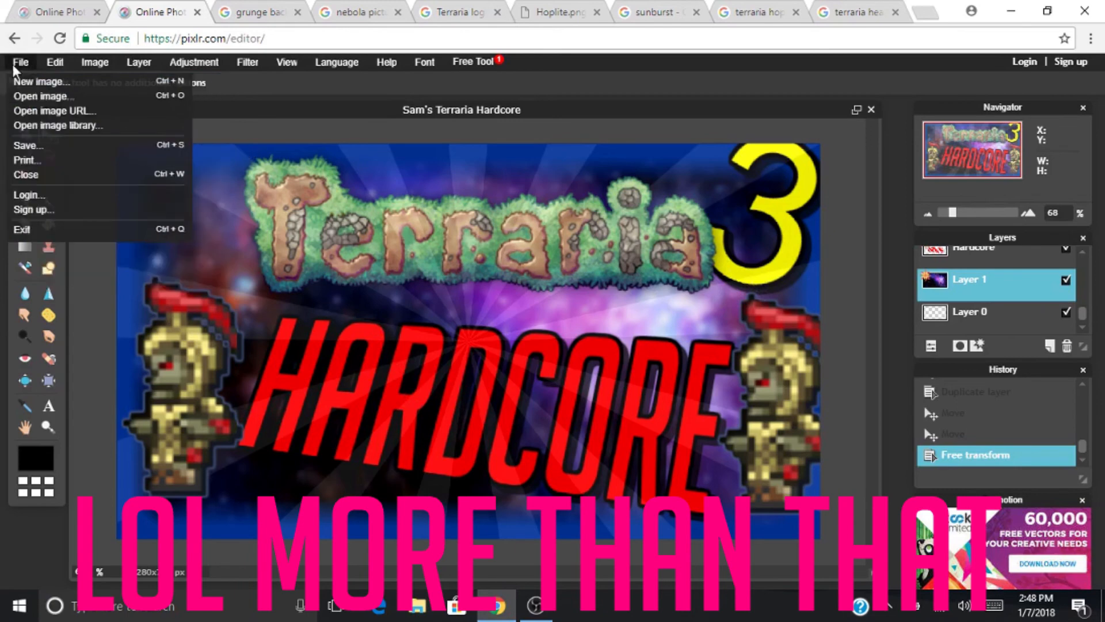
click(44, 148)
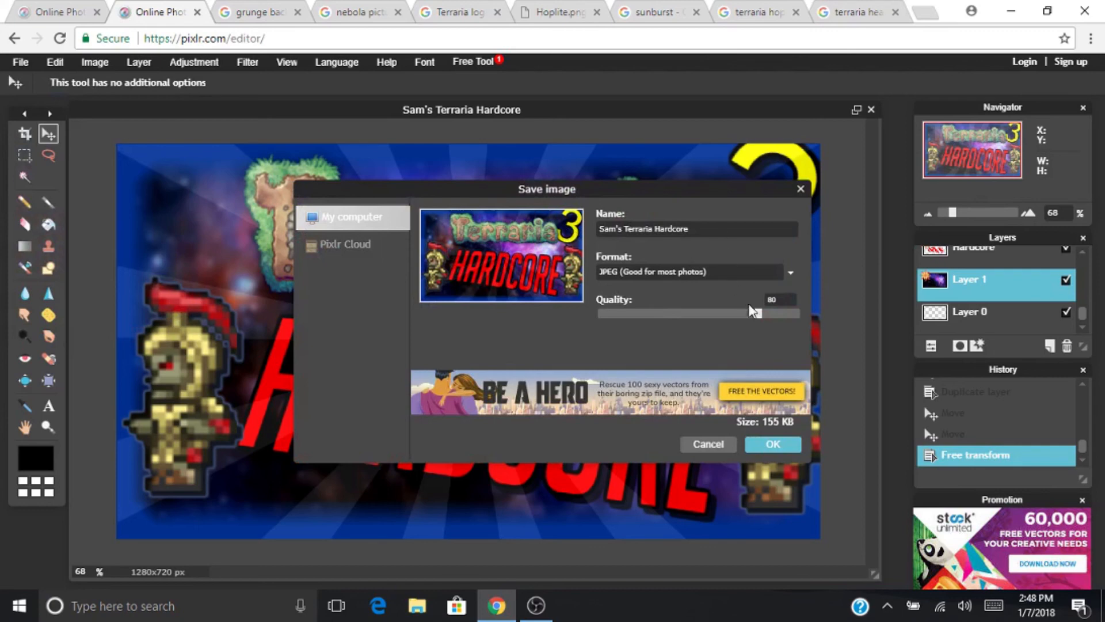
click(717, 275)
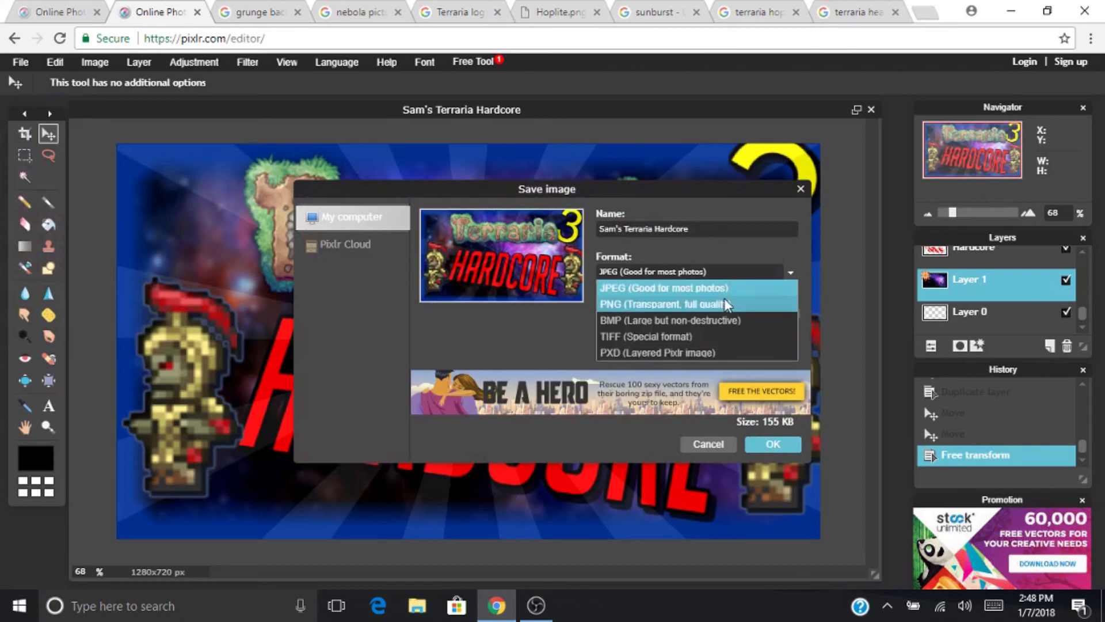
click(724, 298)
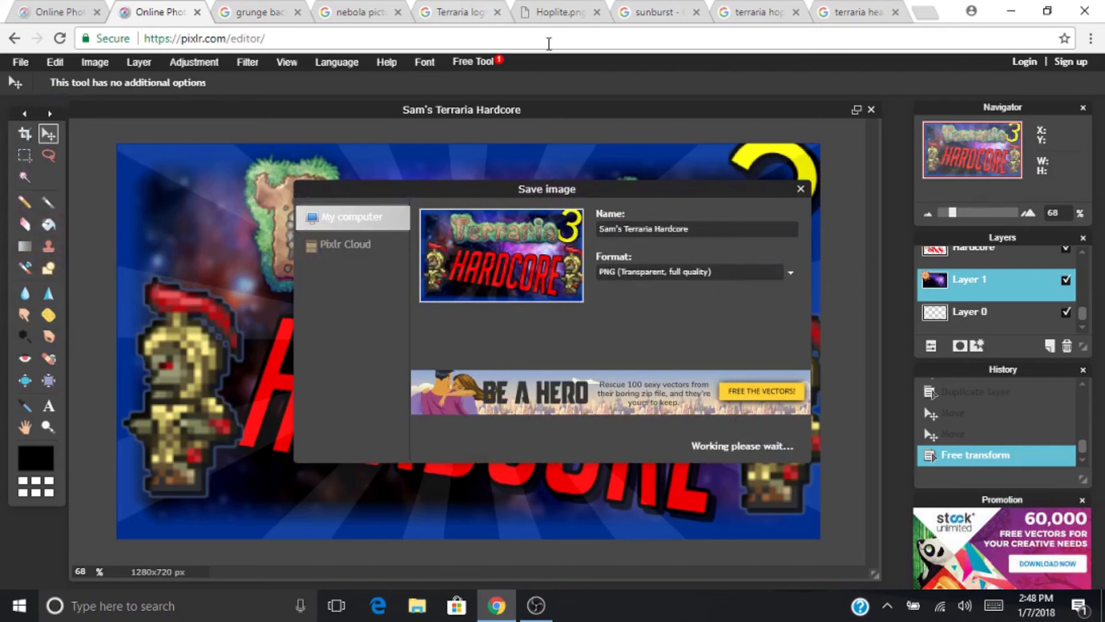
click(769, 442)
Save the PNG in the Thumbnails folder as Terraria Hardcore Episode 3 Thumbnail.
scroll(405, 281, down, 2)
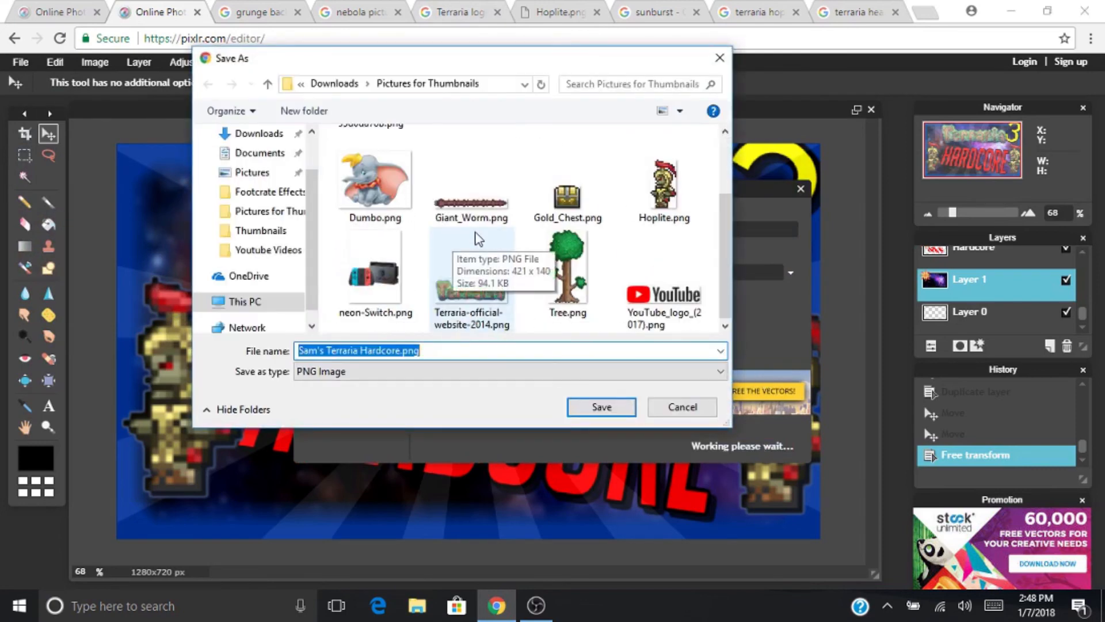
click(270, 211)
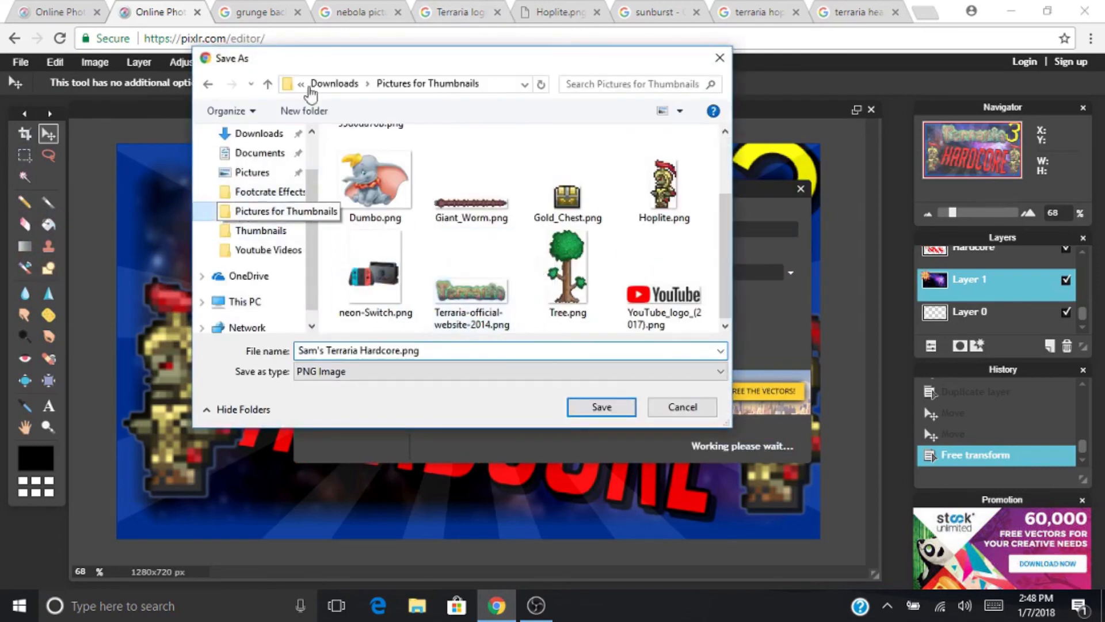
click(260, 230)
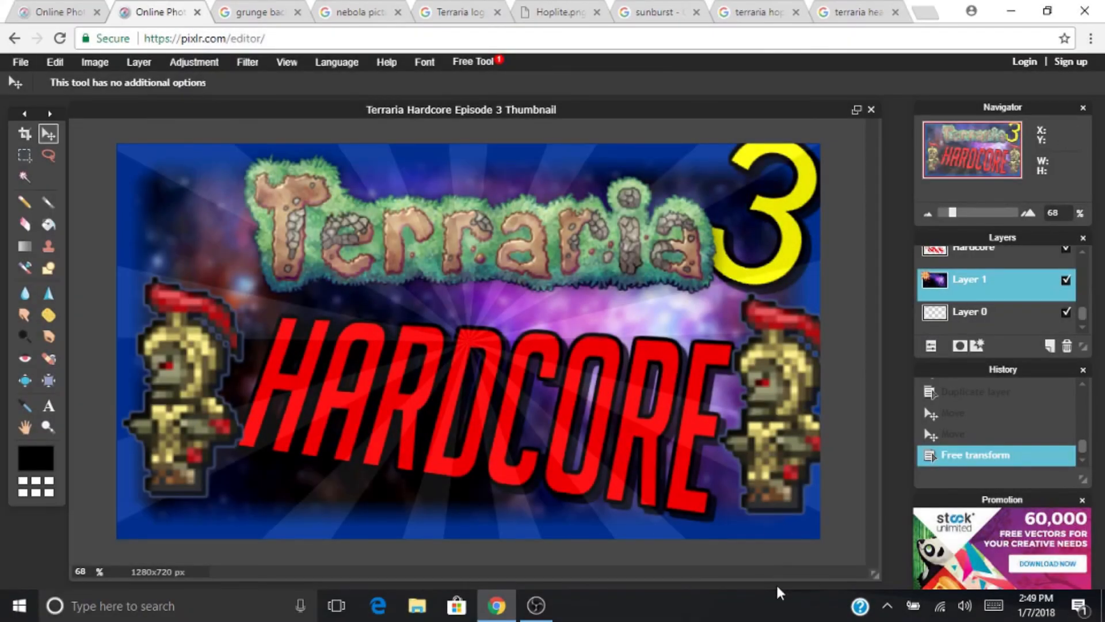
Open Terraria Hardcore Episode 3 Thumbnail.png from File Explorer in Photos, inspect it, close the viewer and return to the Pixlr editor.
click(408, 608)
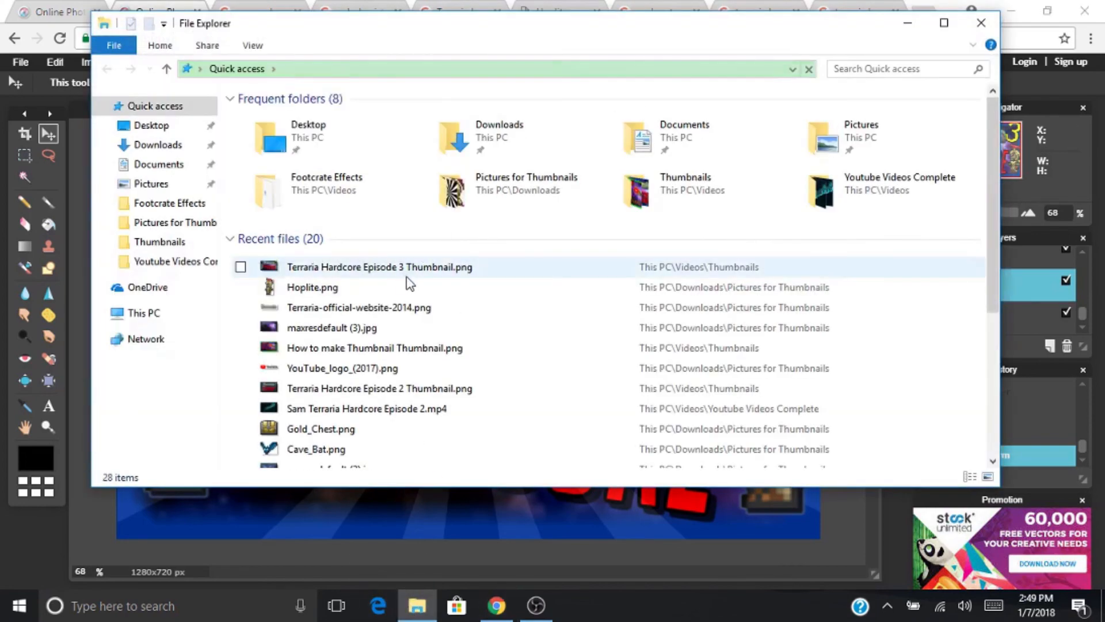
click(406, 265)
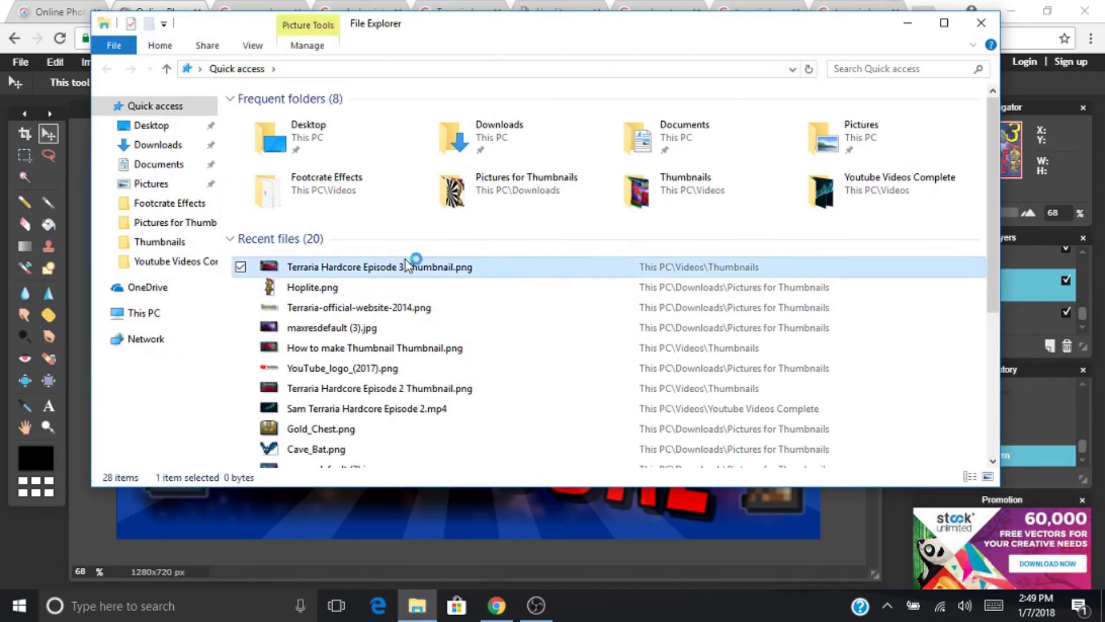
double_click(406, 267)
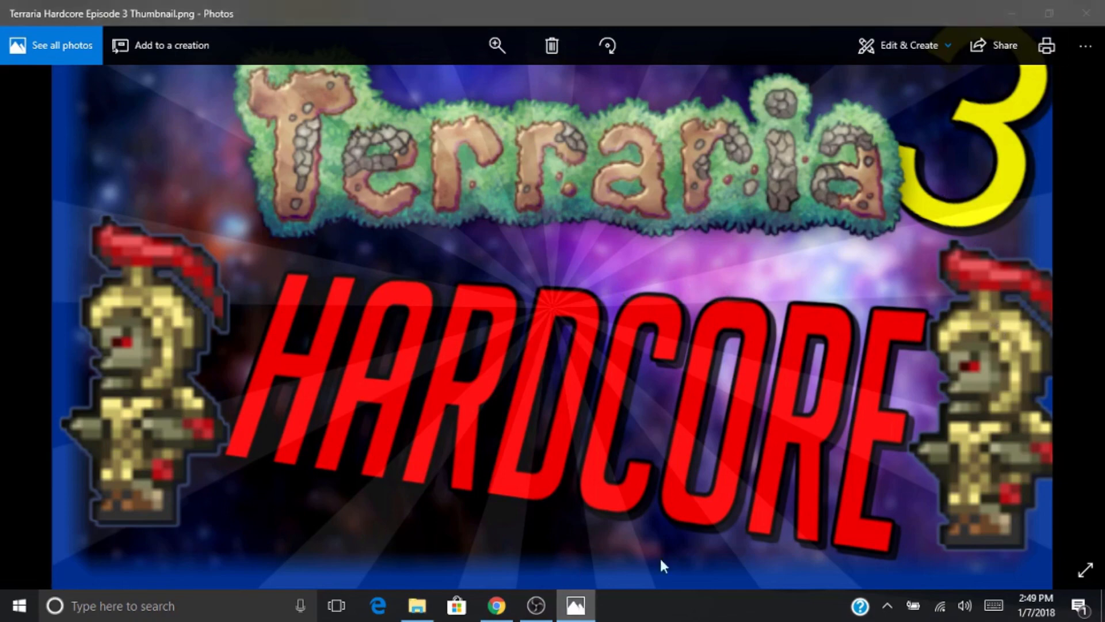
click(575, 606)
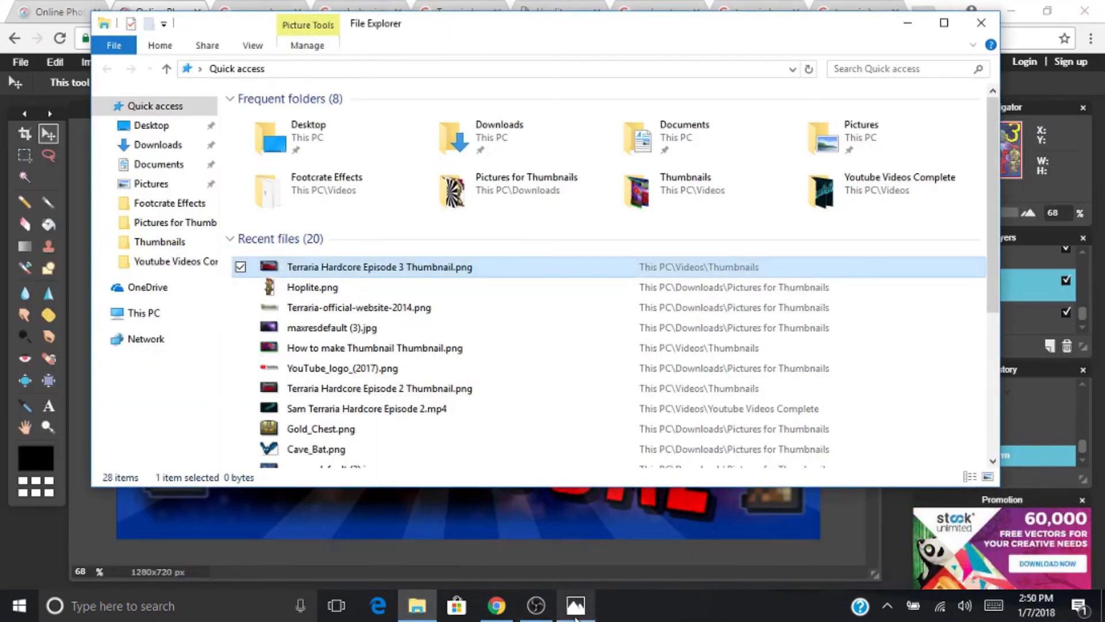
click(575, 605)
click(1089, 9)
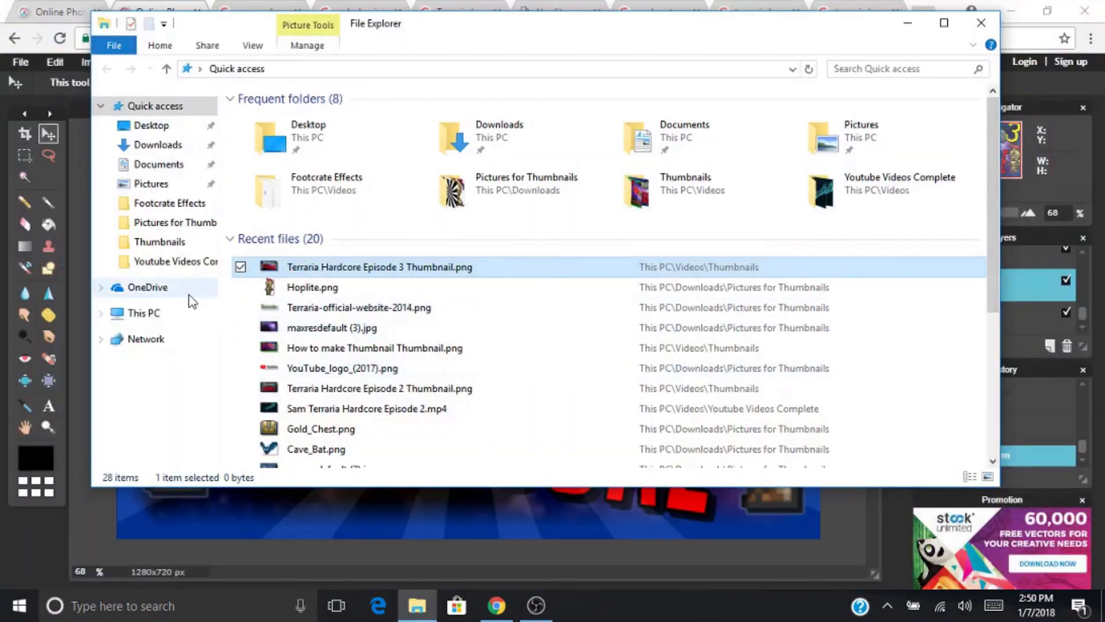
click(908, 24)
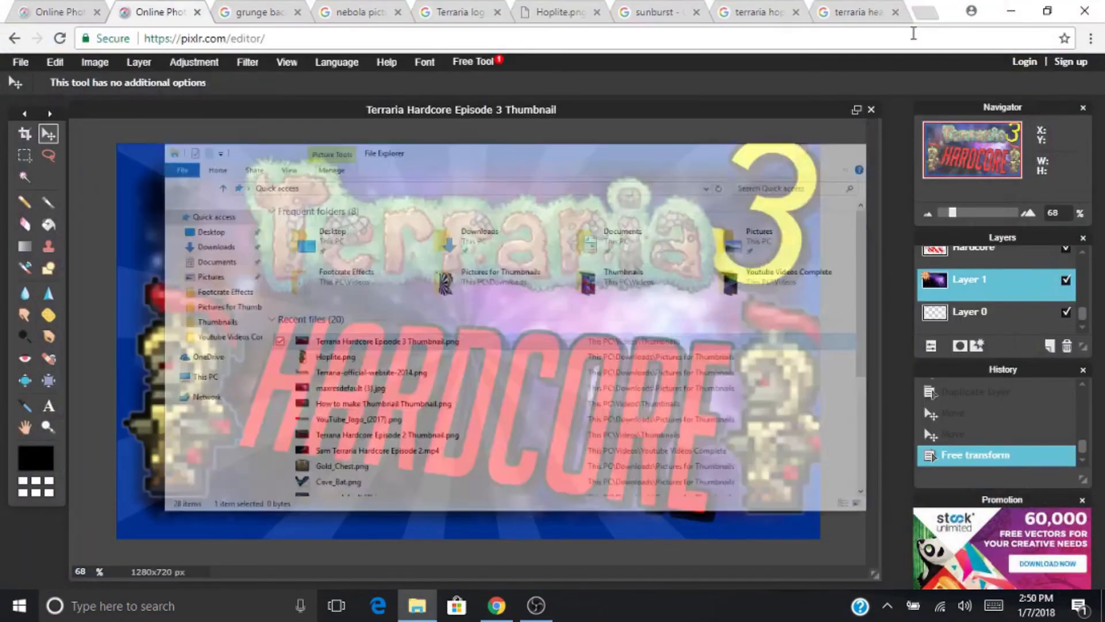